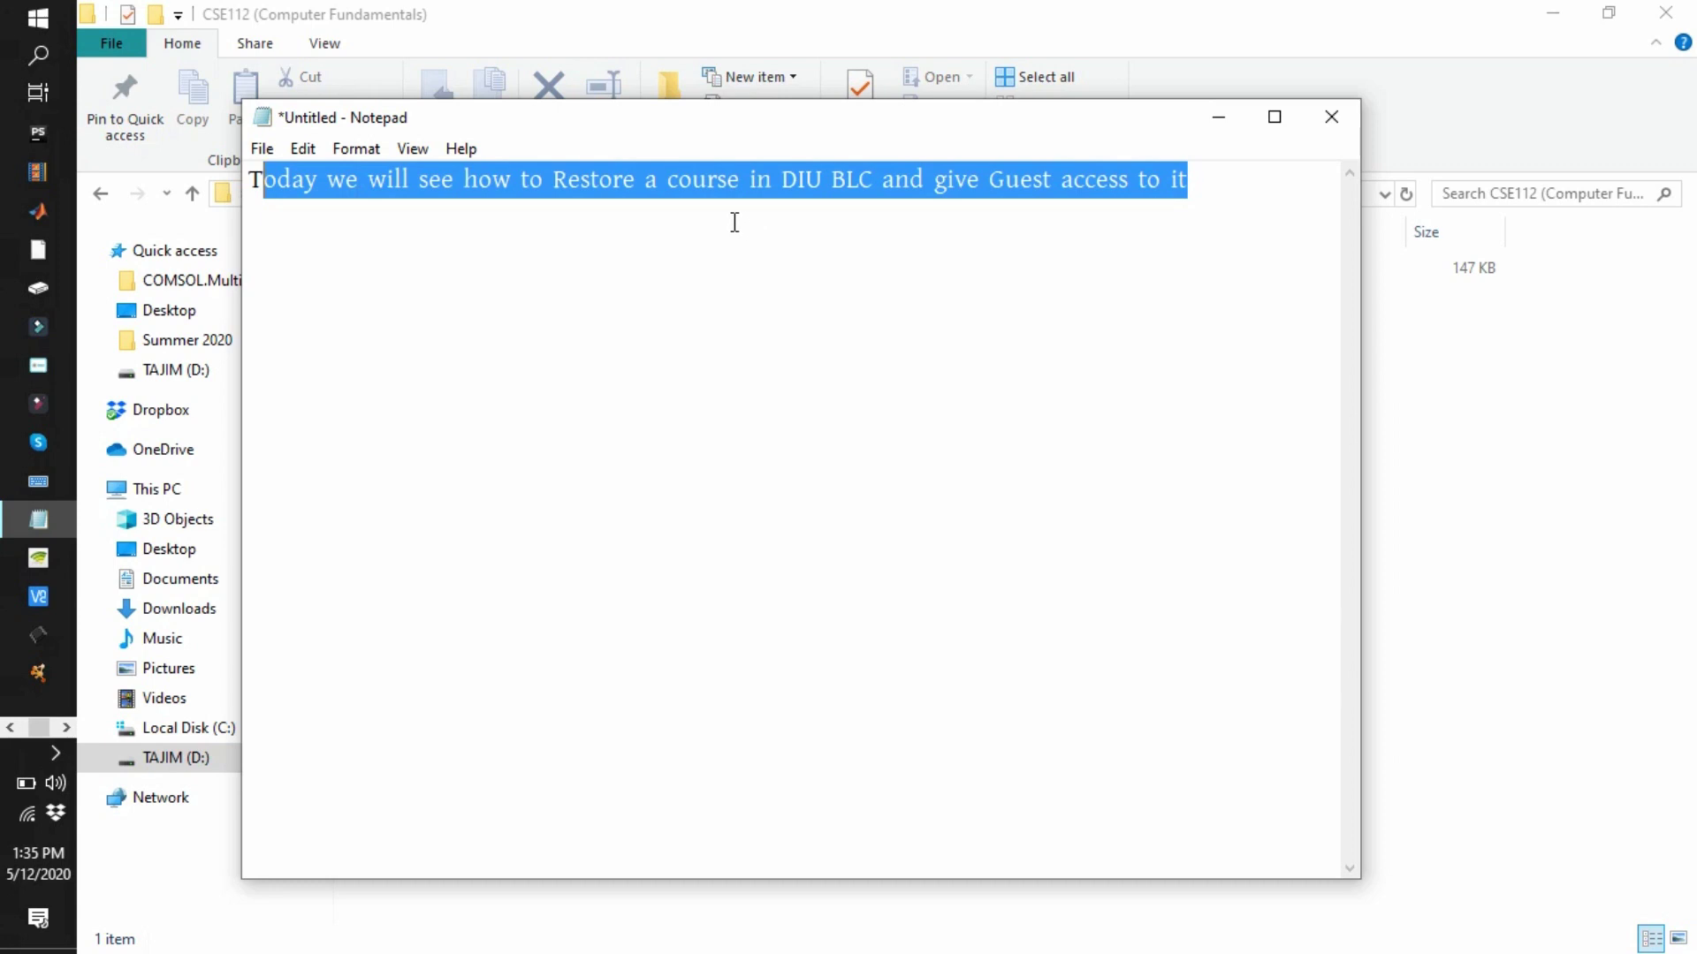
# Put the Notepad note aside and switch to Chrome.
pyautogui.moveTo(782, 181); pyautogui.dragTo(848, 181)
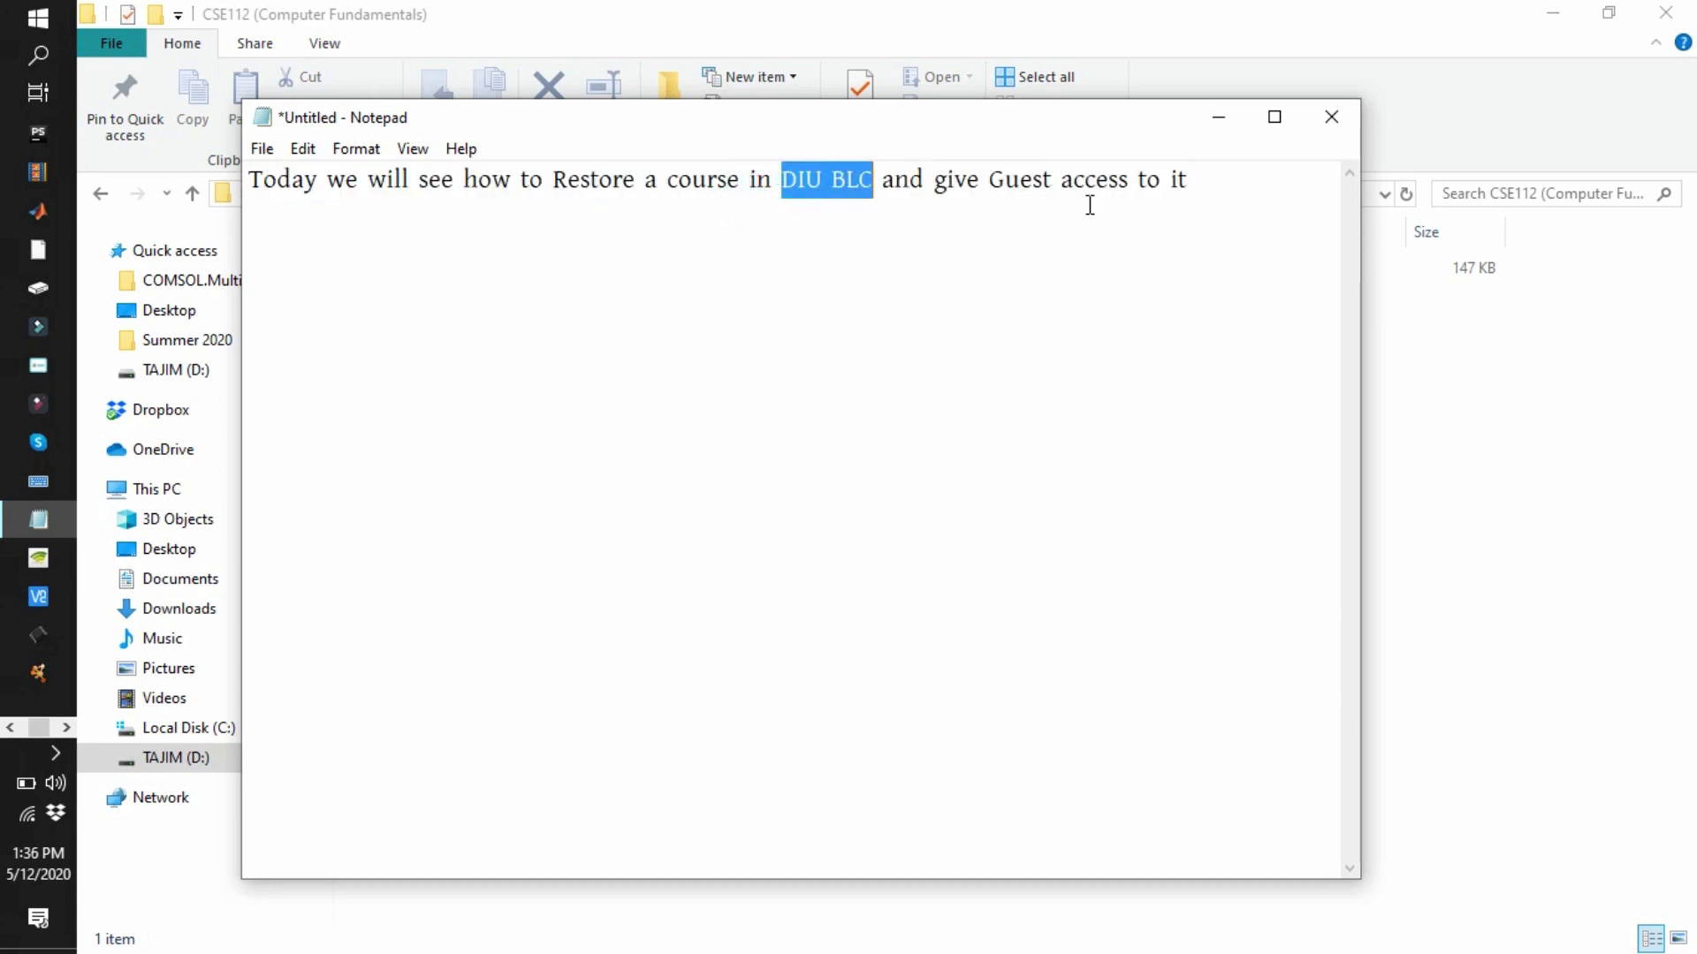
pyautogui.click(1219, 118)
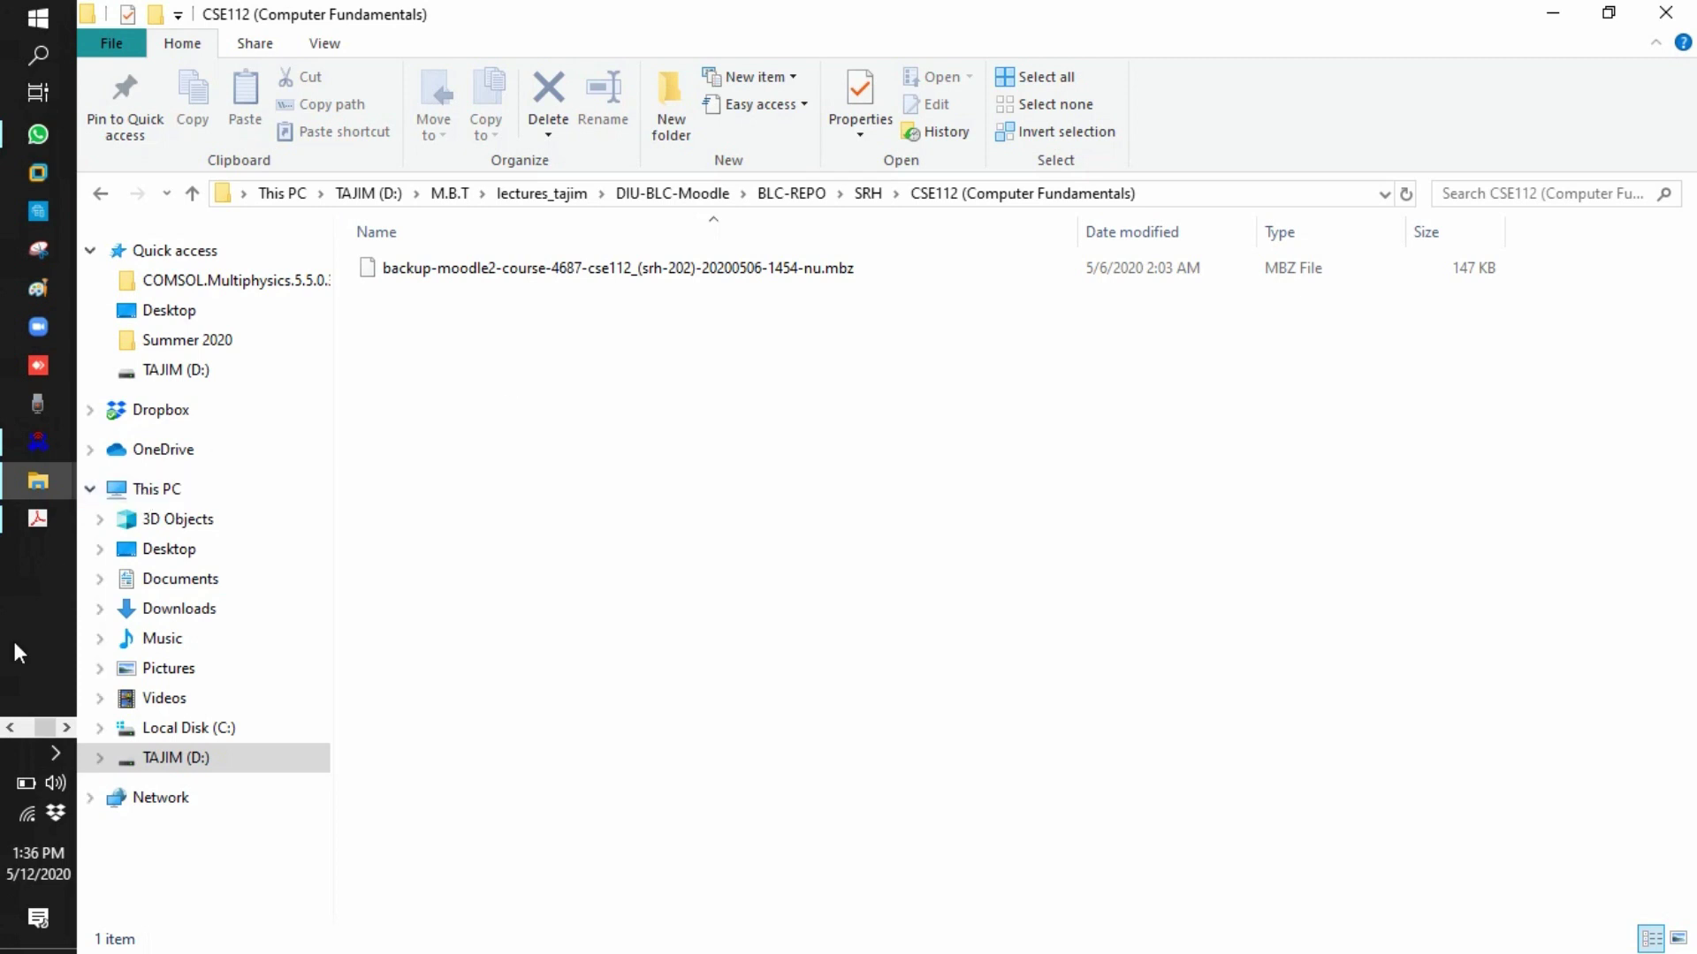
pyautogui.click(9, 728)
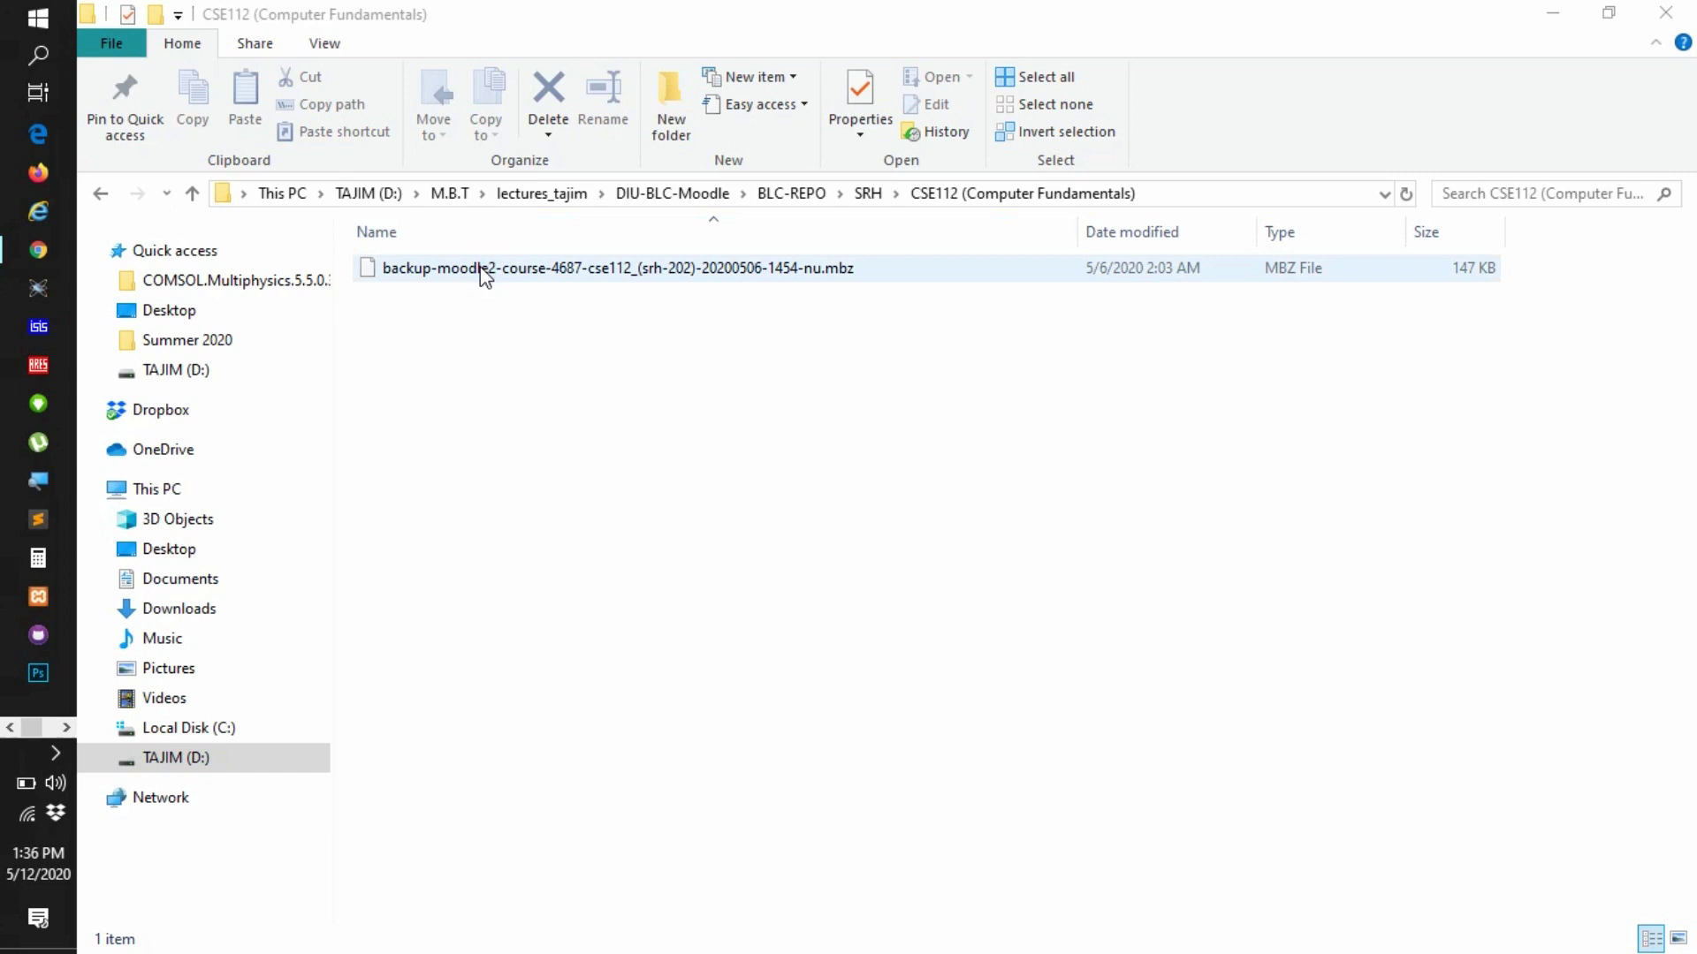
pyautogui.click(33, 251)
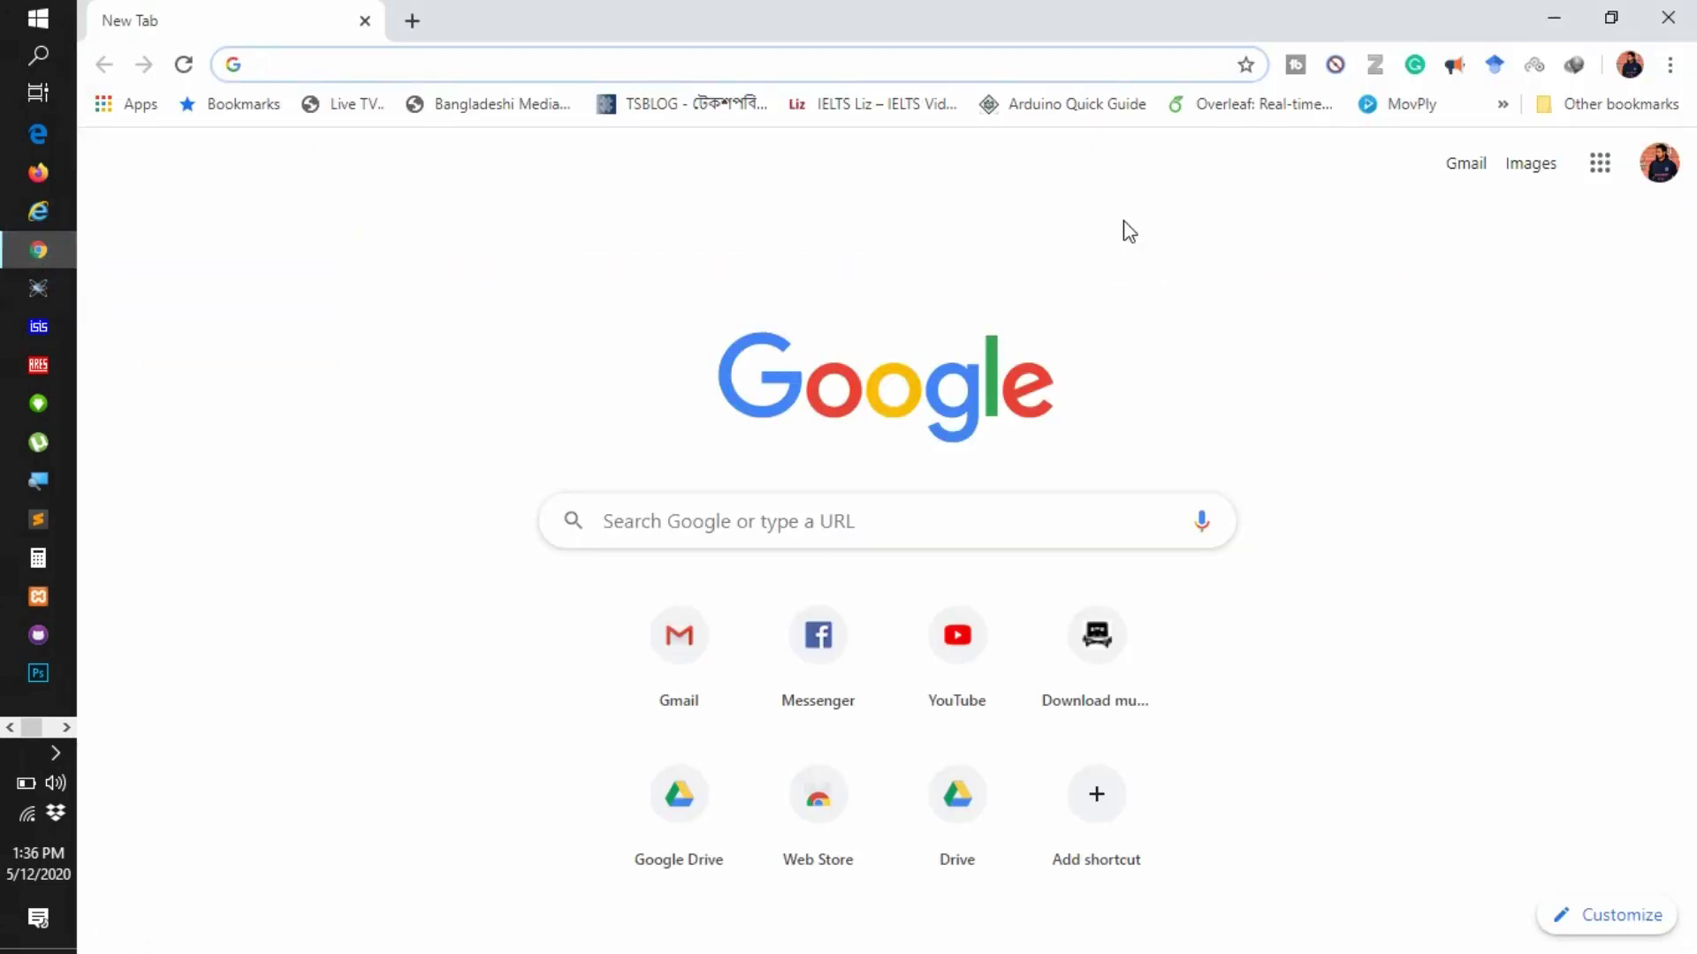
# Connect the SetupVPN extension to the free Germany (DE) location.
pyautogui.click(1538, 65)
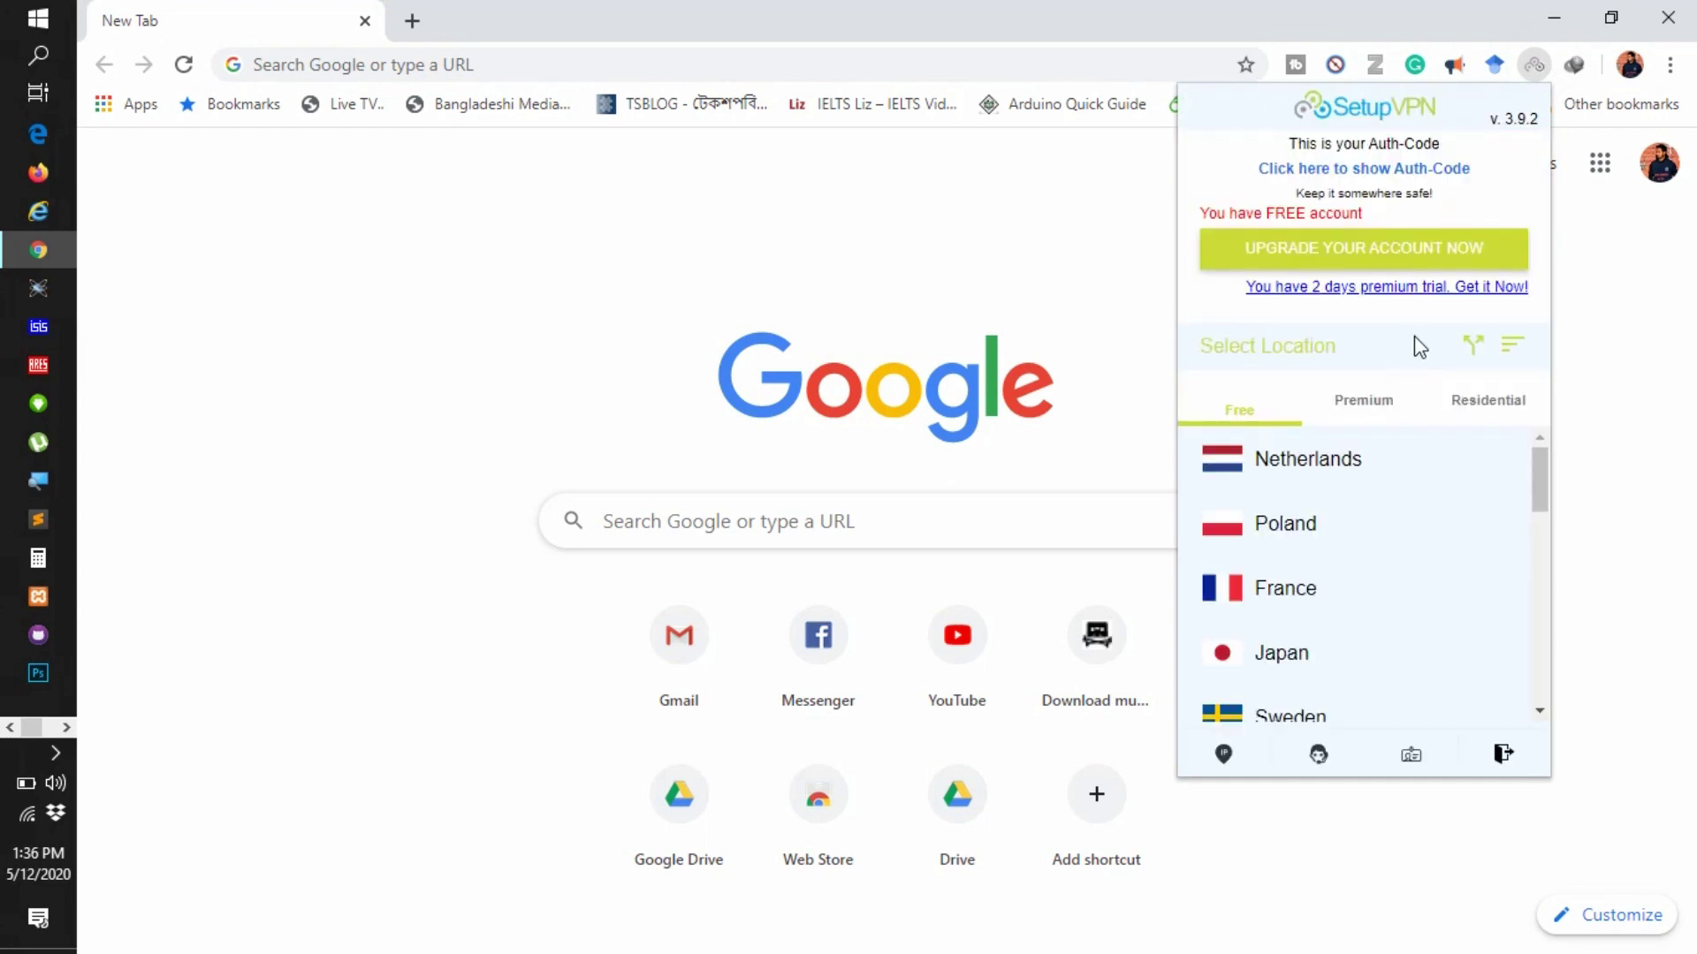
pyautogui.scroll(-6, 1377, 577)
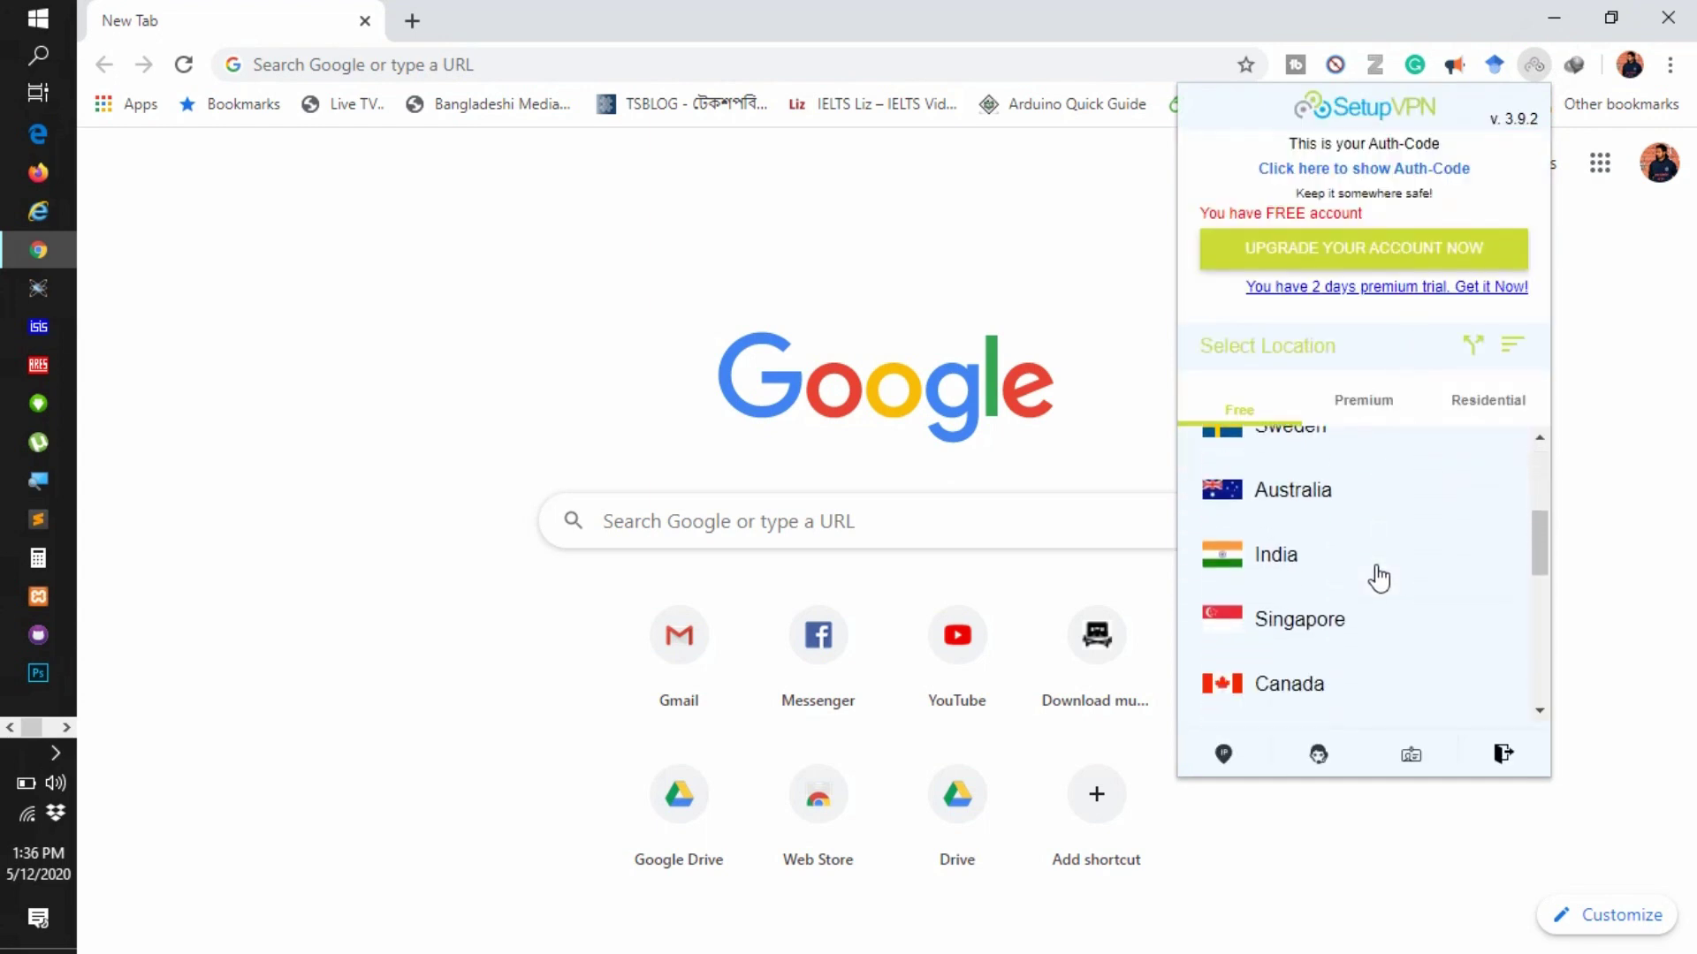
pyautogui.click(1358, 534)
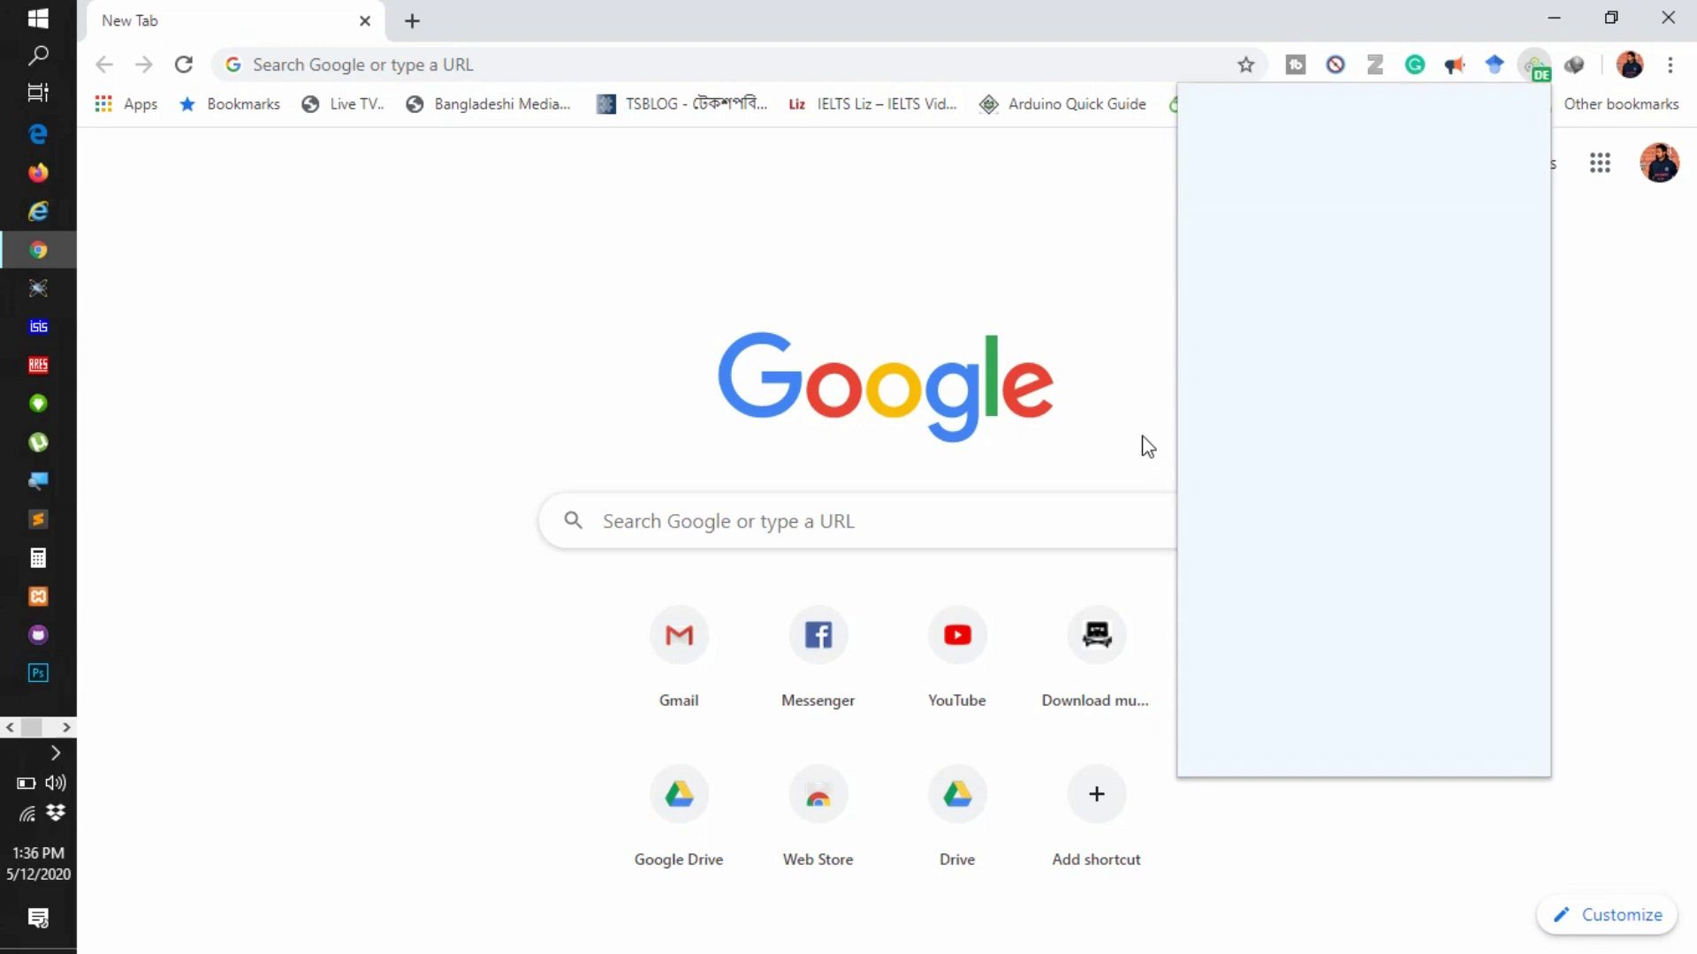
pyautogui.click(1059, 248)
# Open the DIU Blended Learning Center website at elearn.daffodilvarsity.edu.bd.
pyautogui.click(880, 65)
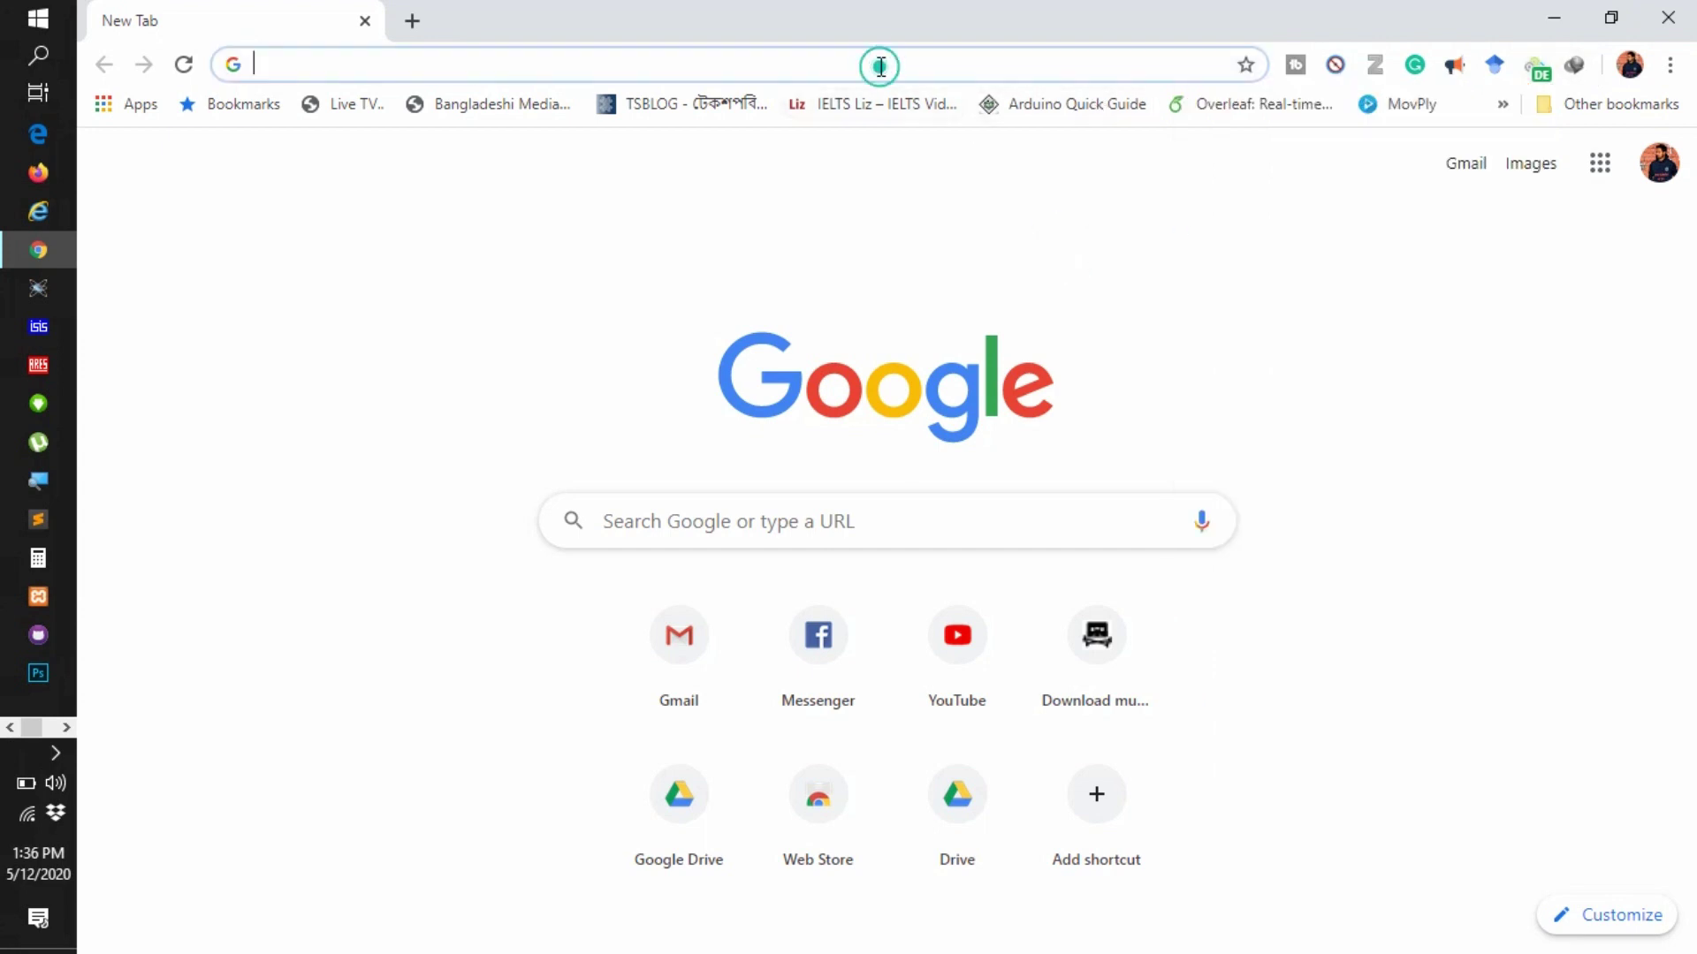
pyautogui.write('e')
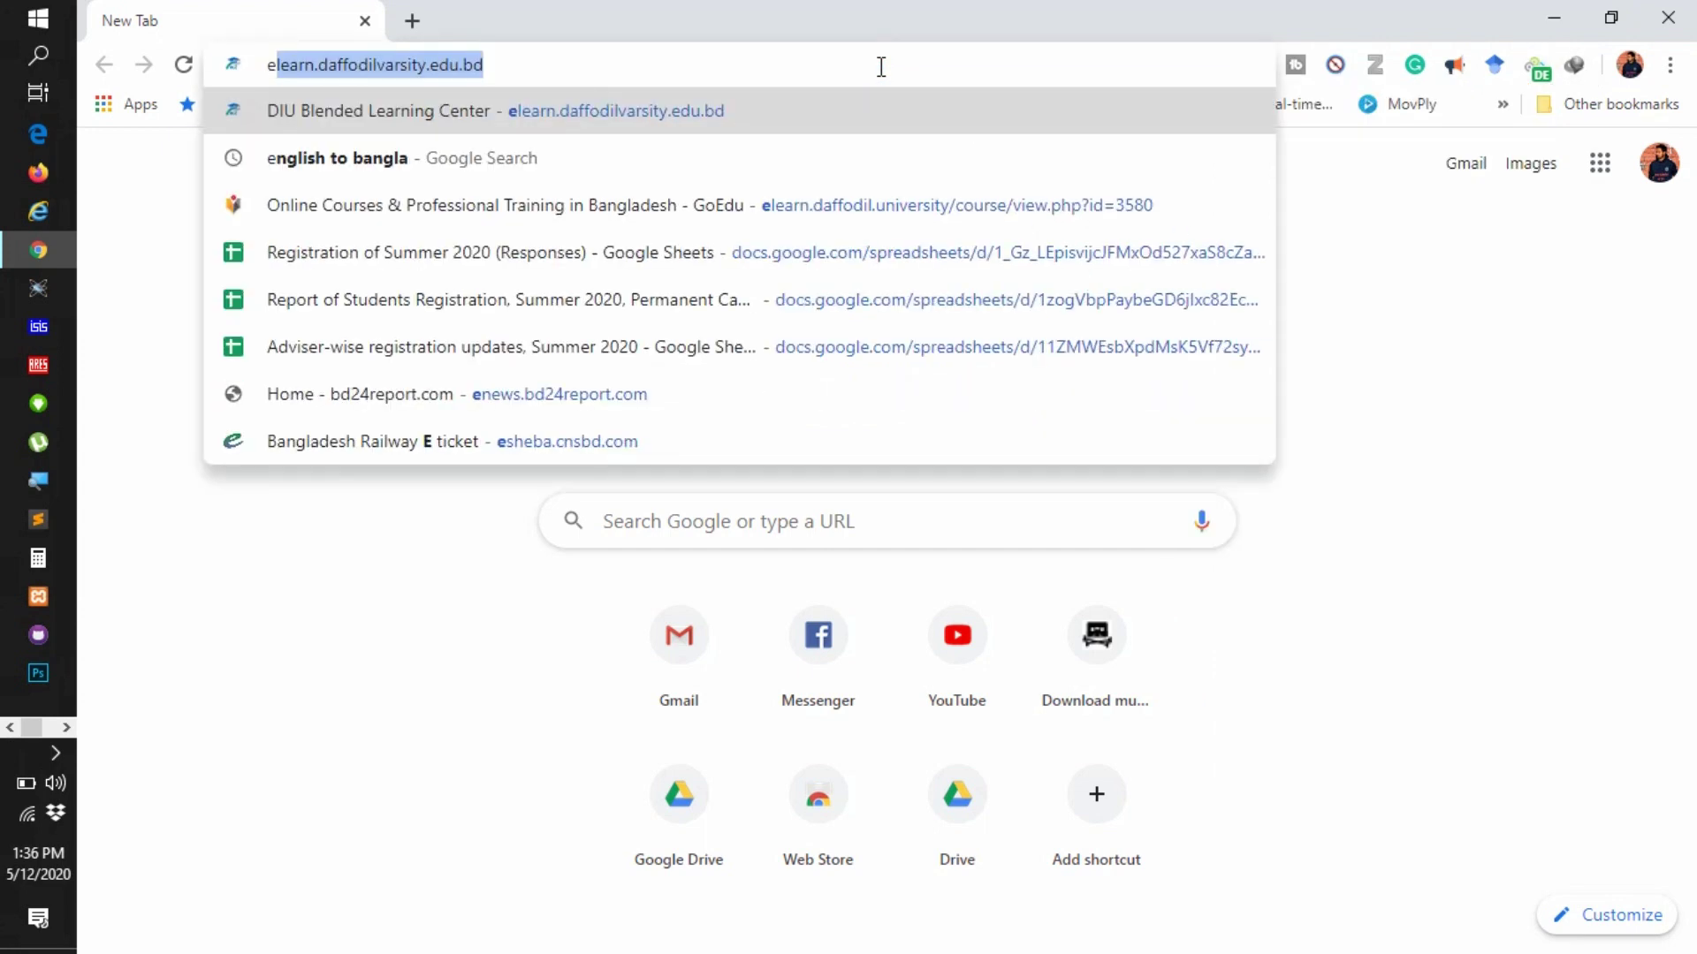
pyautogui.press('Right')
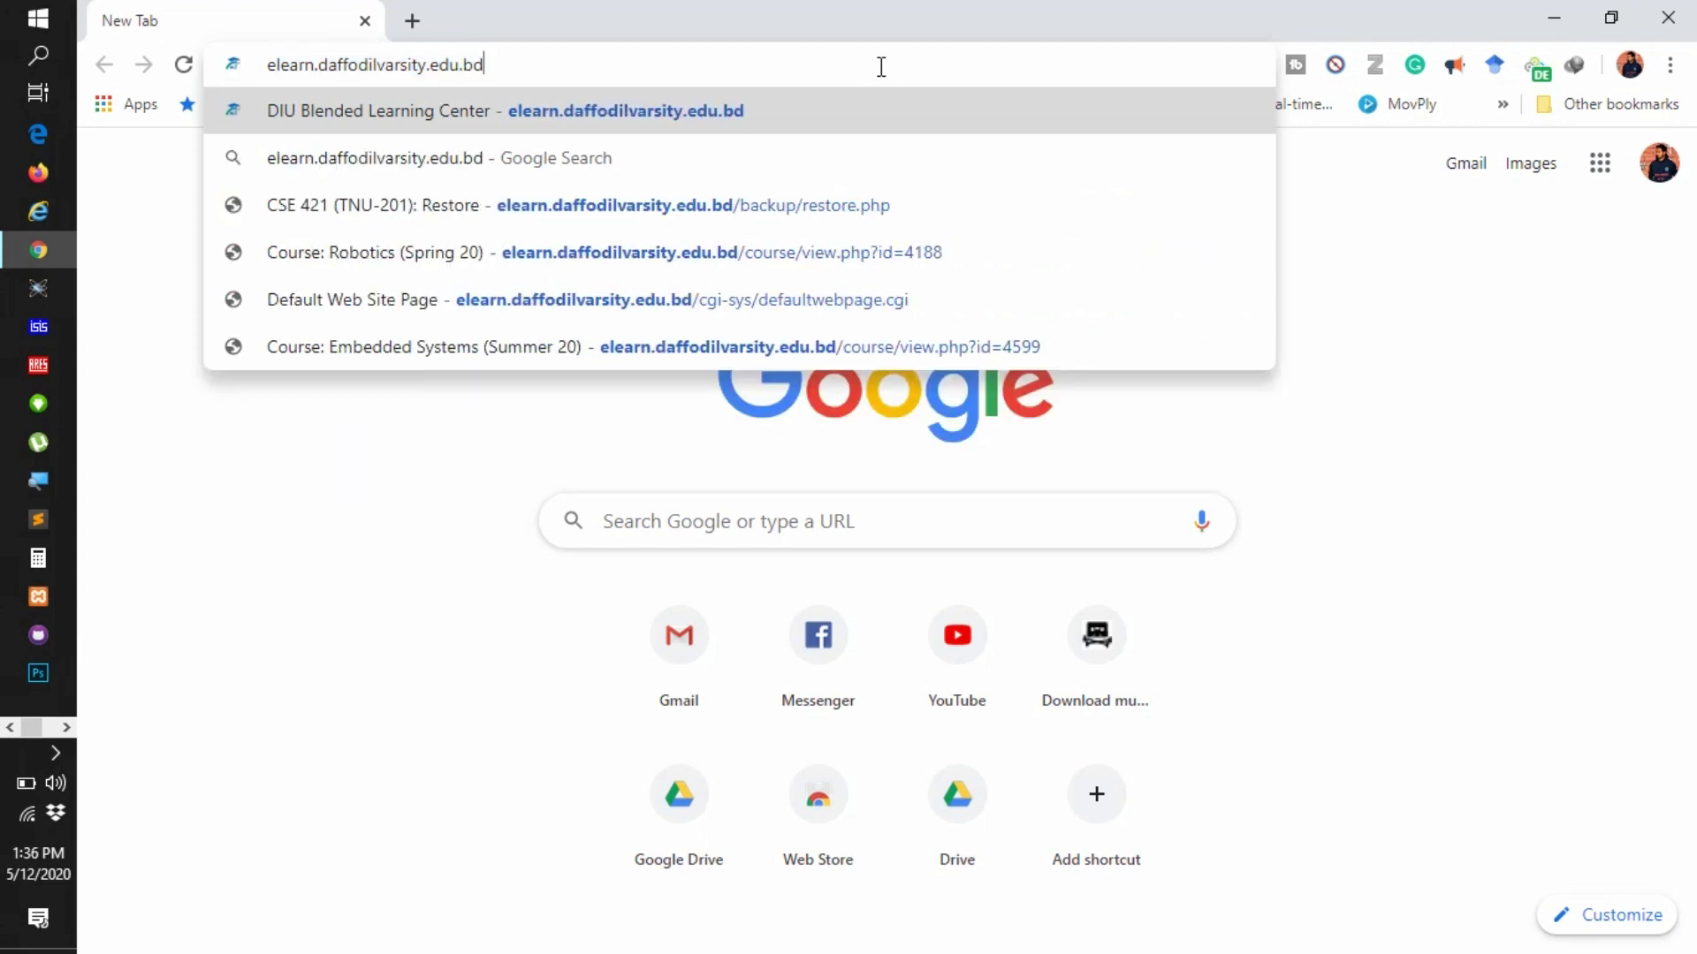
pyautogui.press('Return')
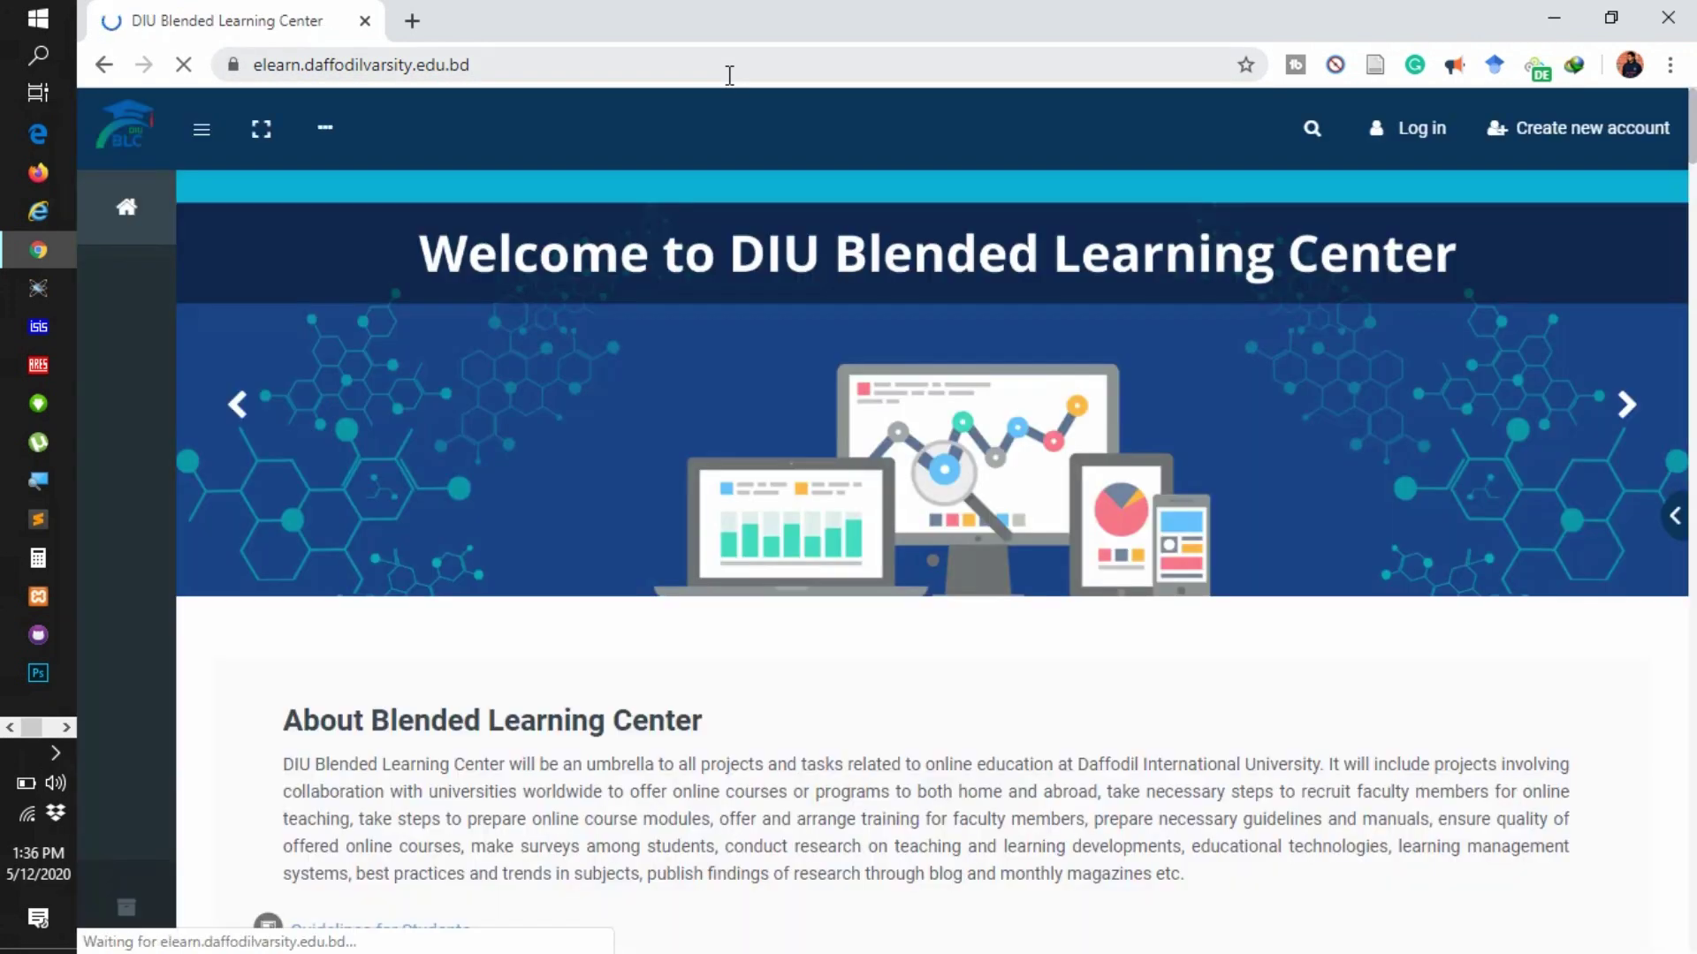
# Log in to the Blended Learning Center with the saved username and password.
pyautogui.click(1421, 130)
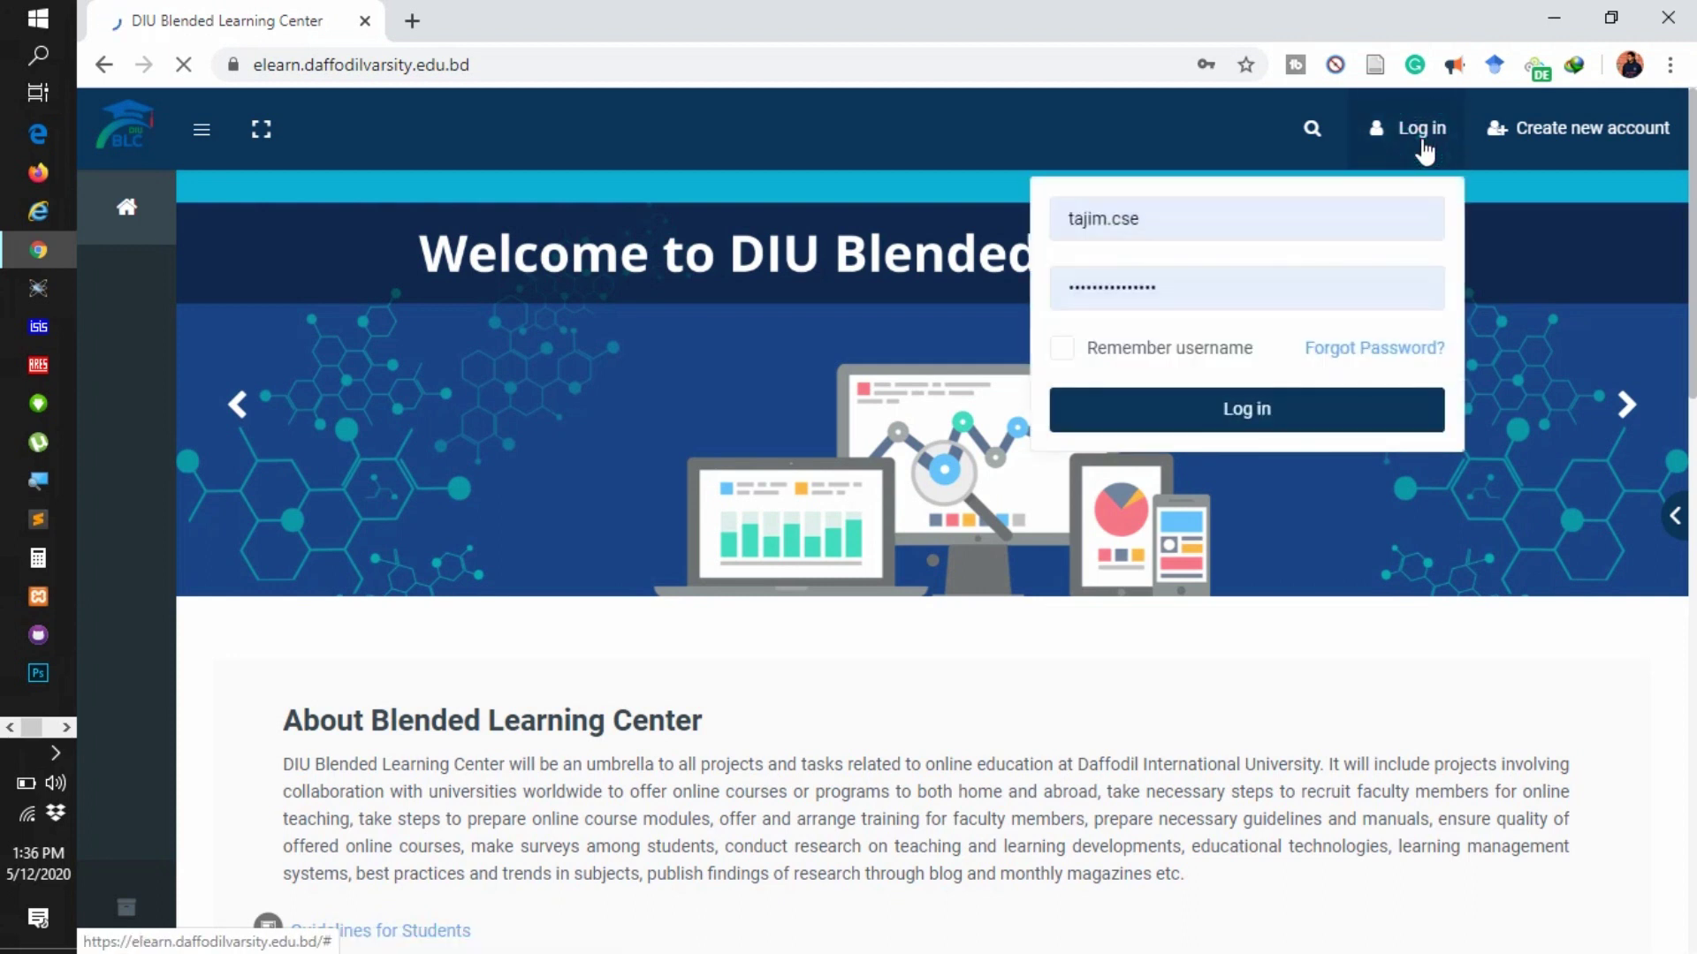
pyautogui.click(1149, 219)
pyautogui.click(1018, 221)
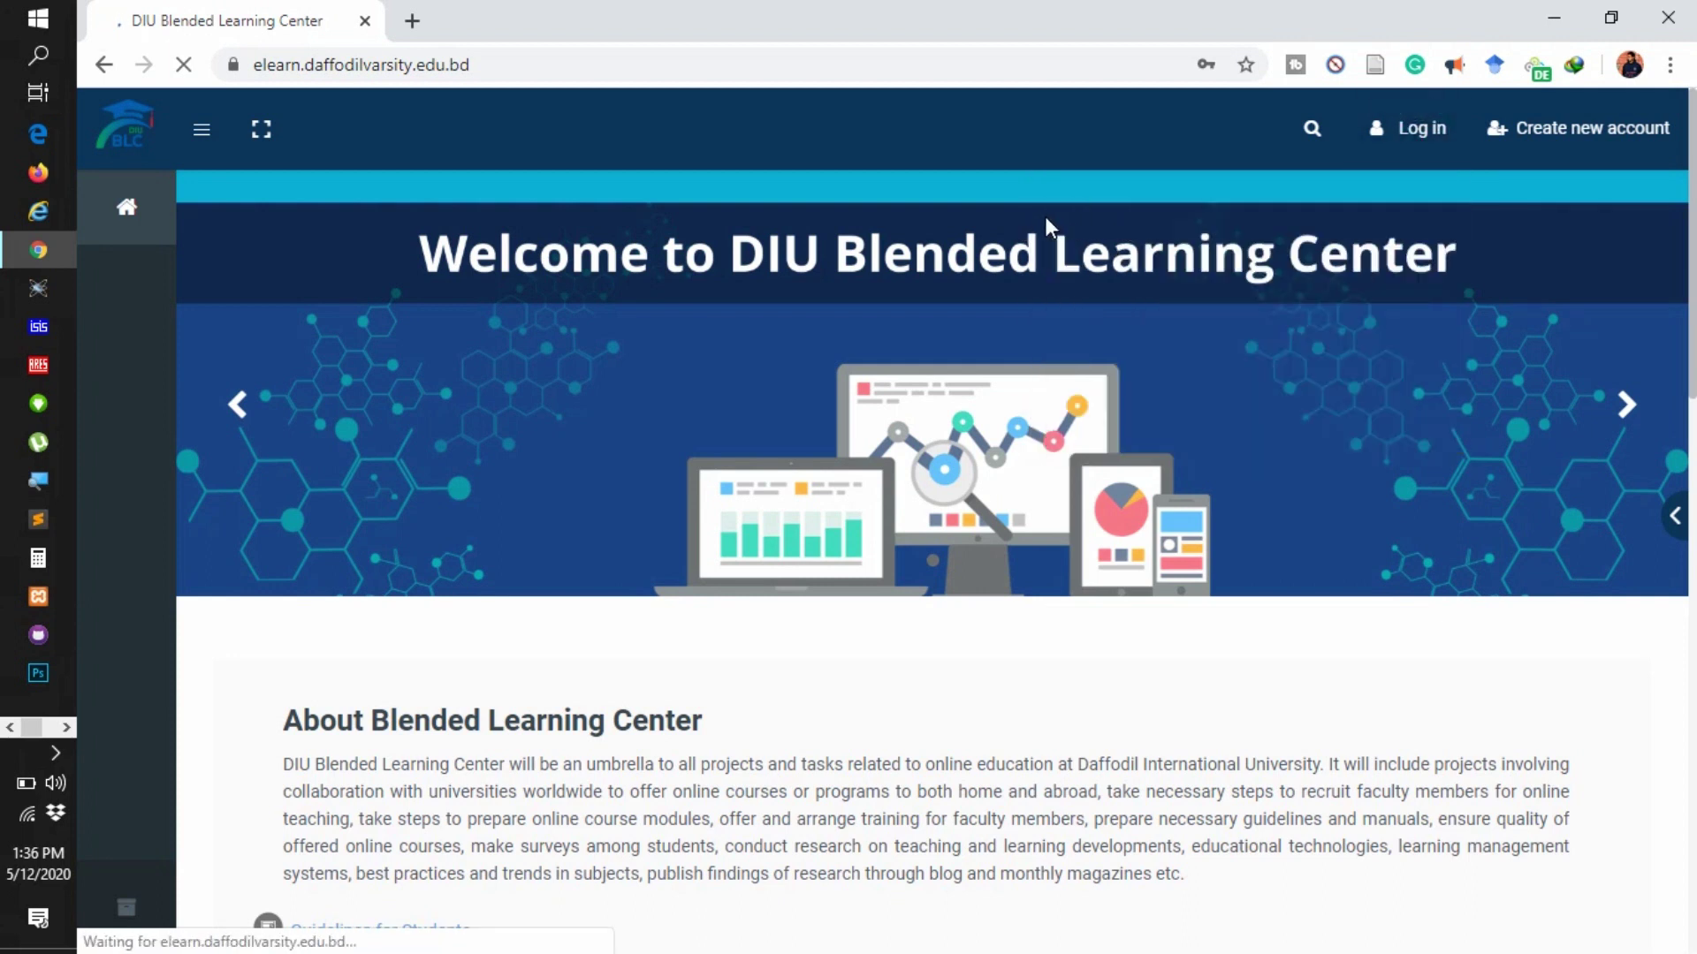
pyautogui.click(1405, 160)
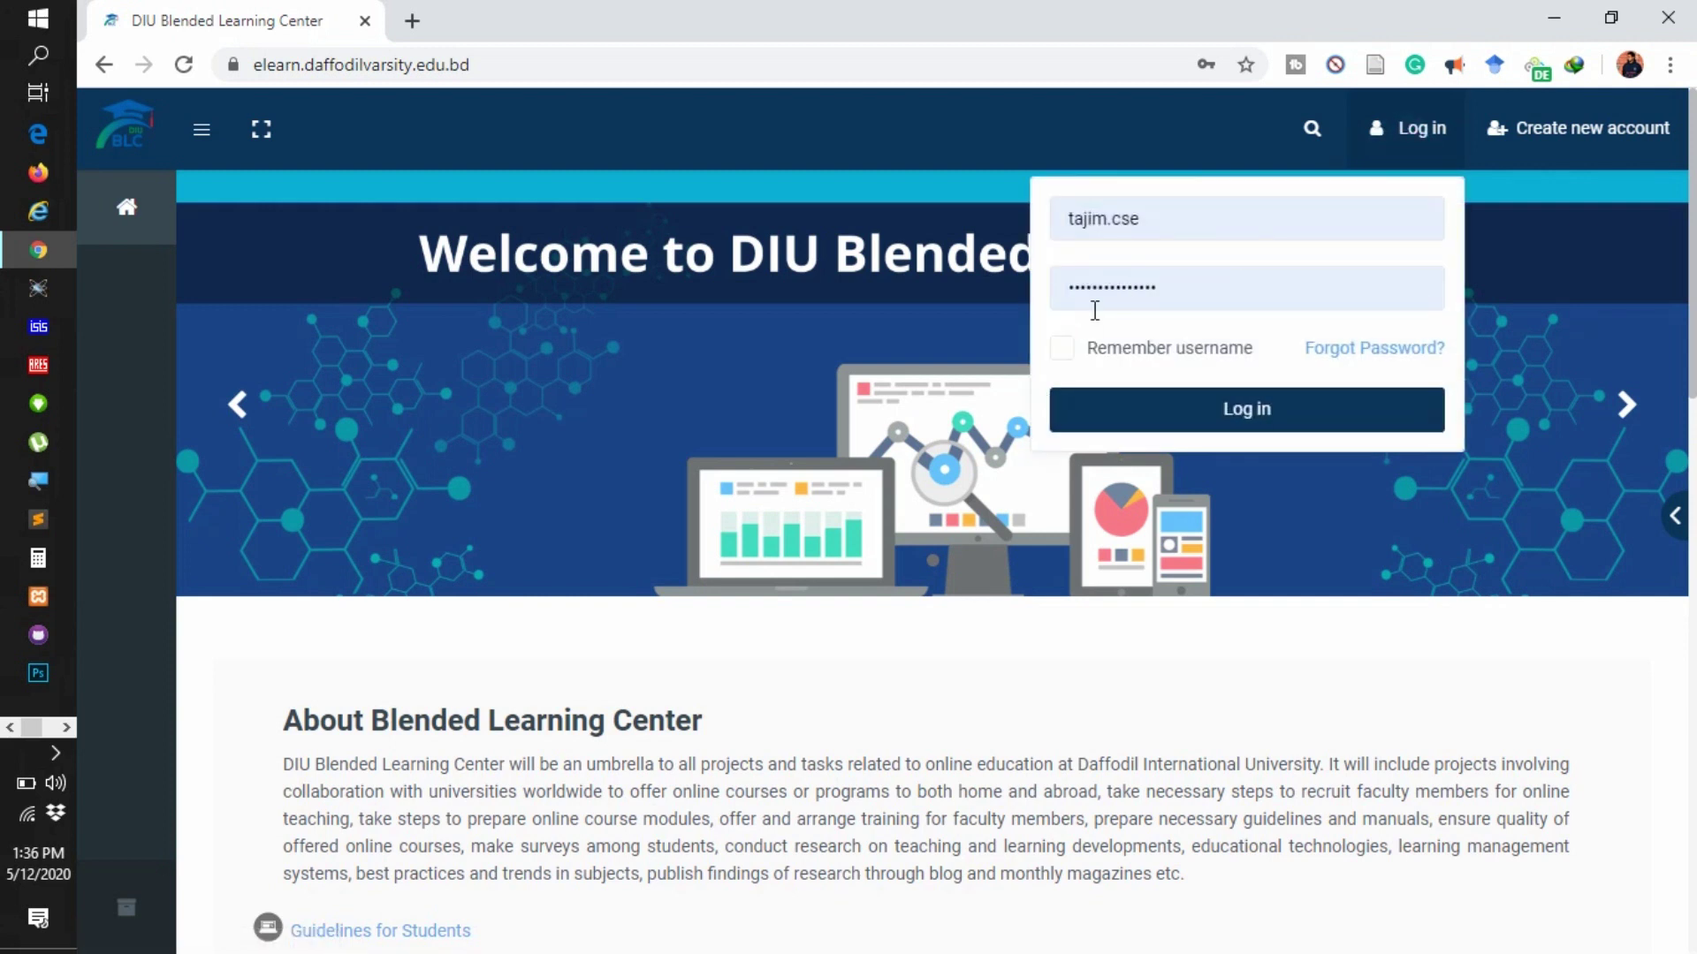
pyautogui.click(1166, 407)
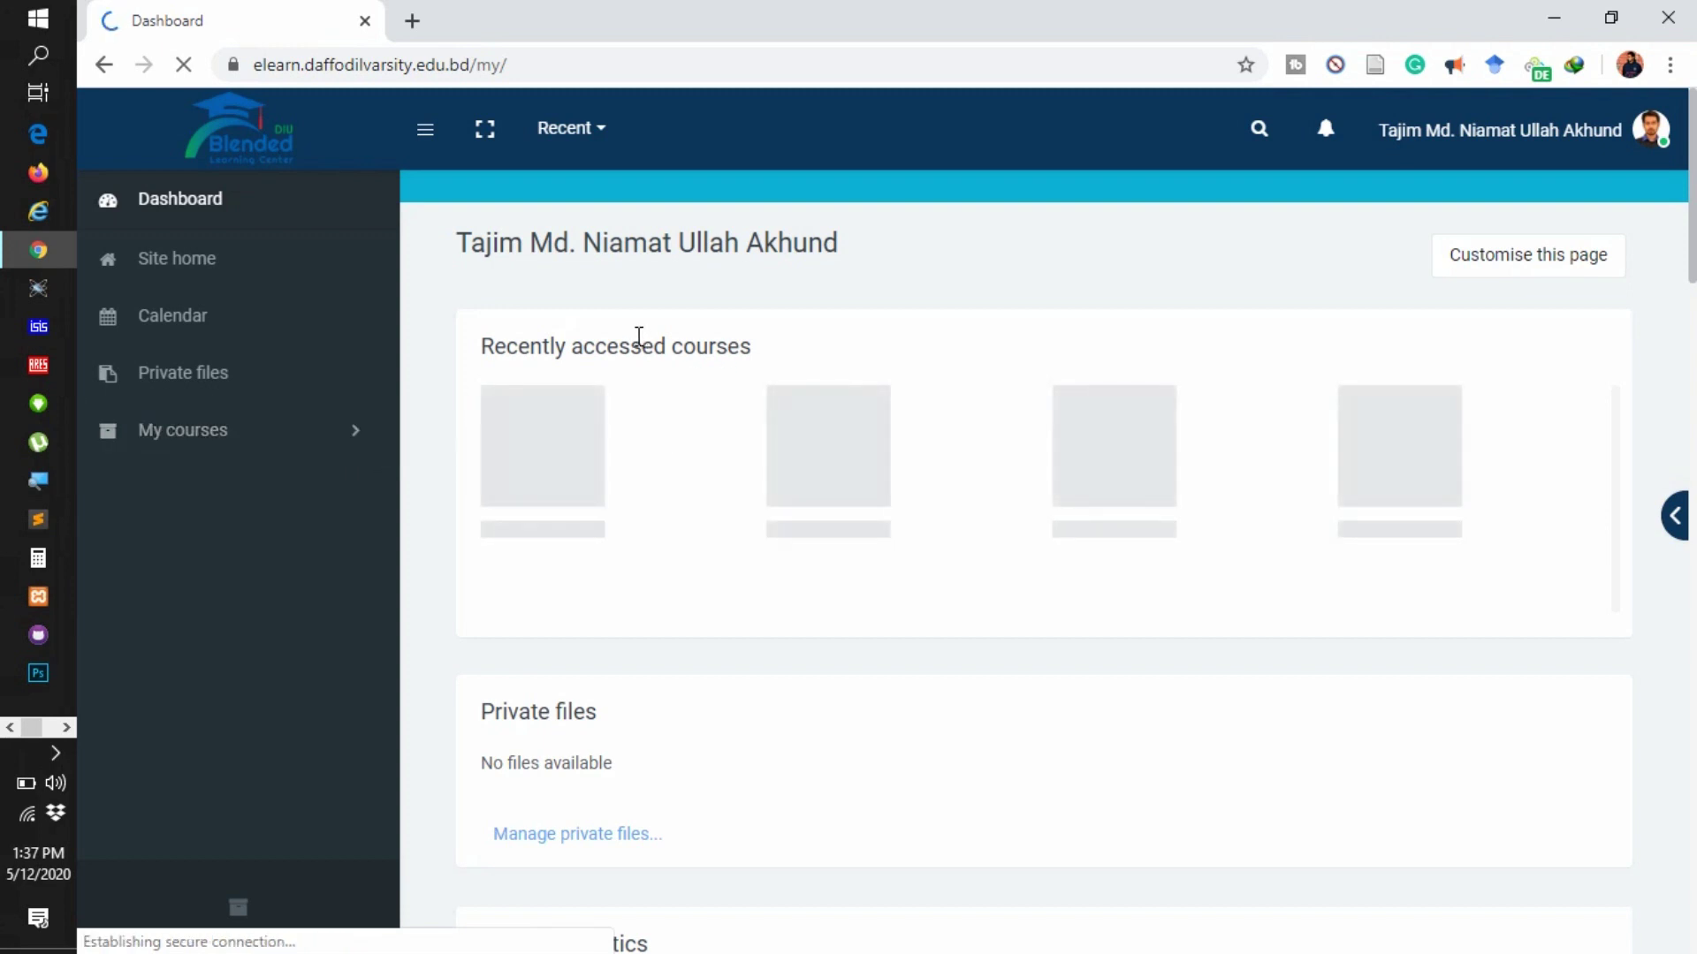
# Open the COF 101 (TNU-201) course from the enrolled courses and look through its lecture sections.
pyautogui.click(358, 430)
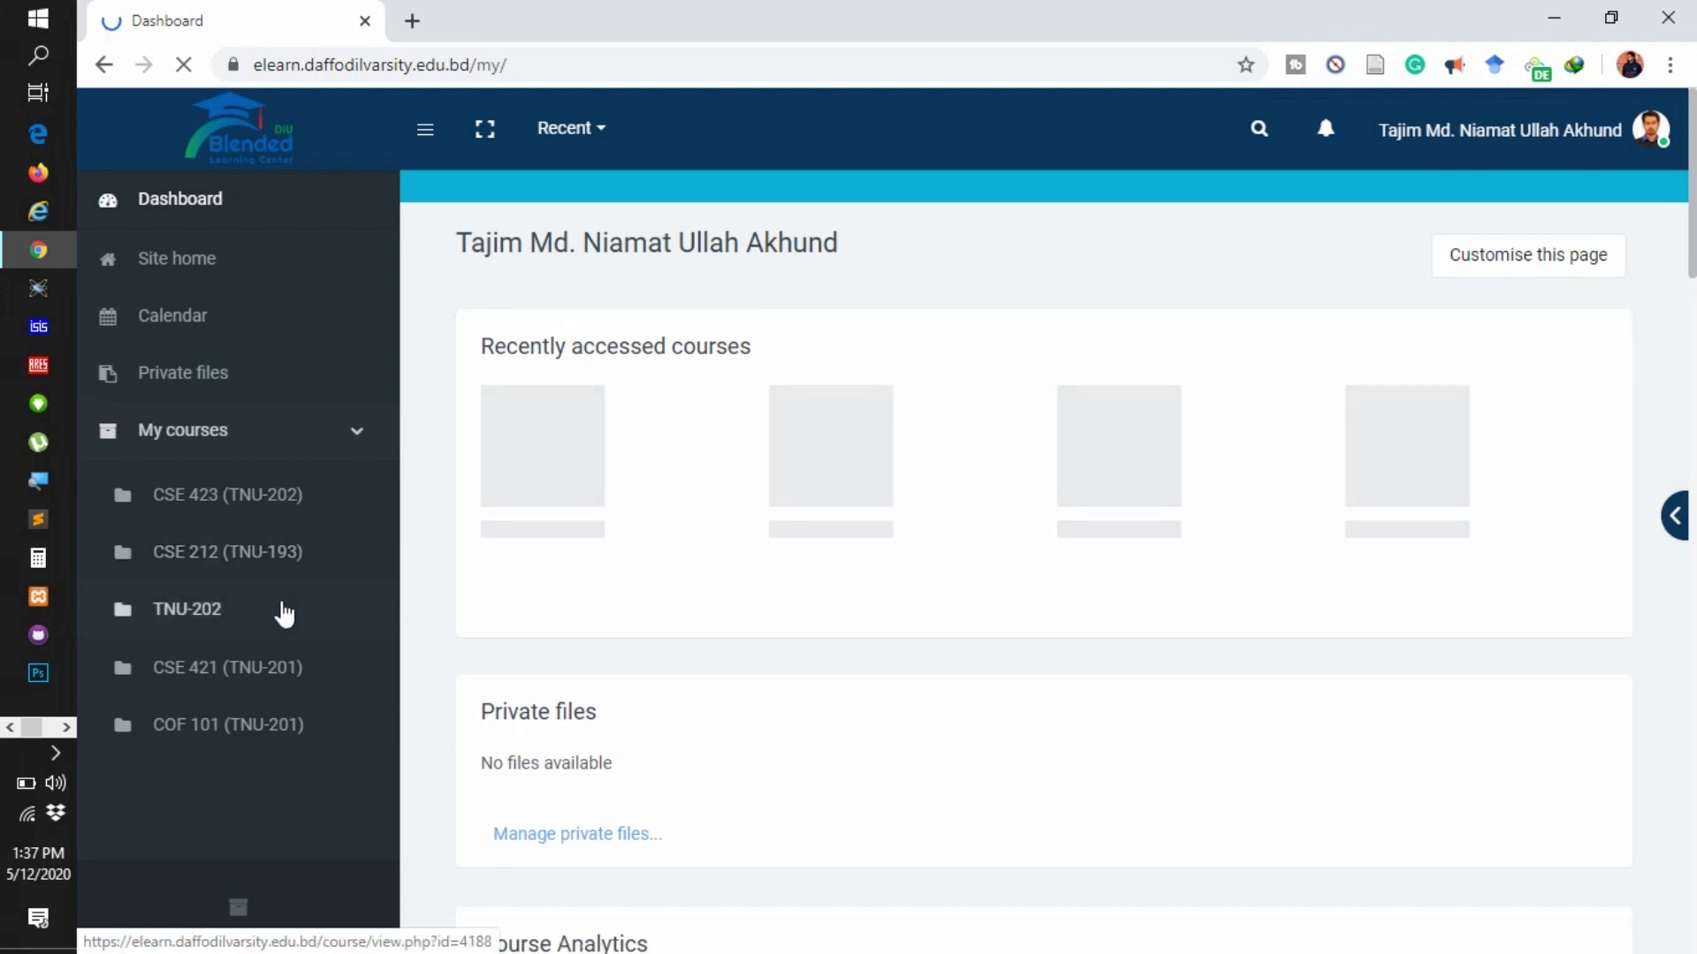
pyautogui.click(252, 738)
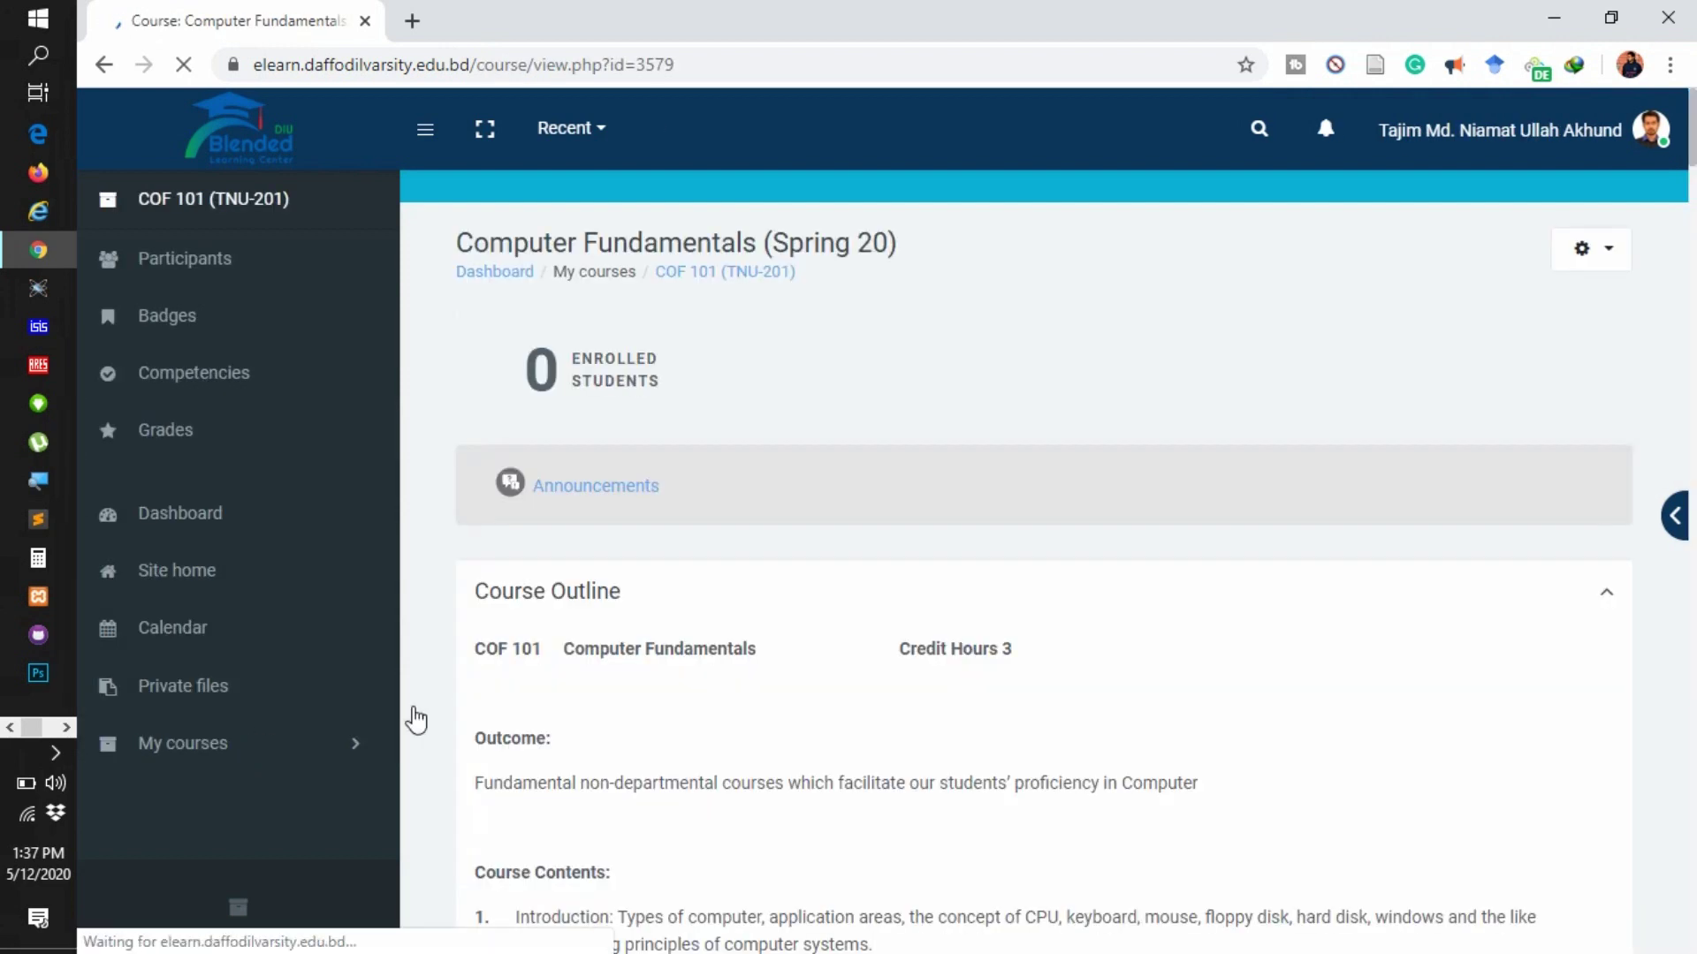
pyautogui.scroll(-20, 934, 604)
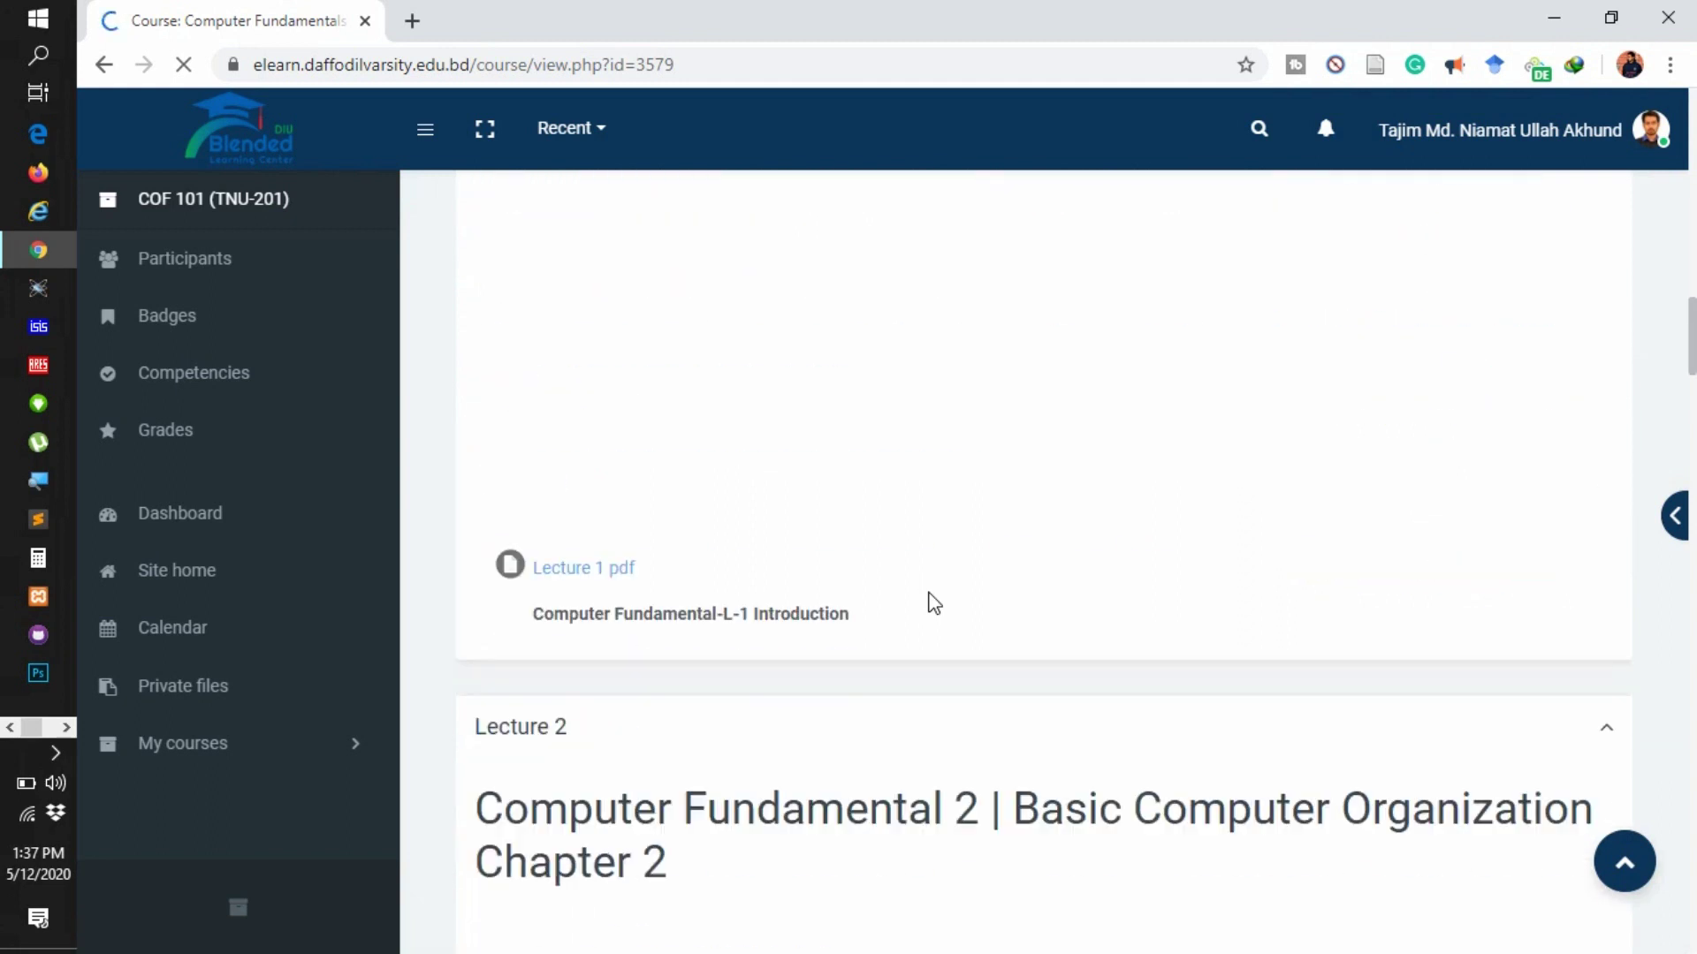
pyautogui.scroll(-15, 934, 604)
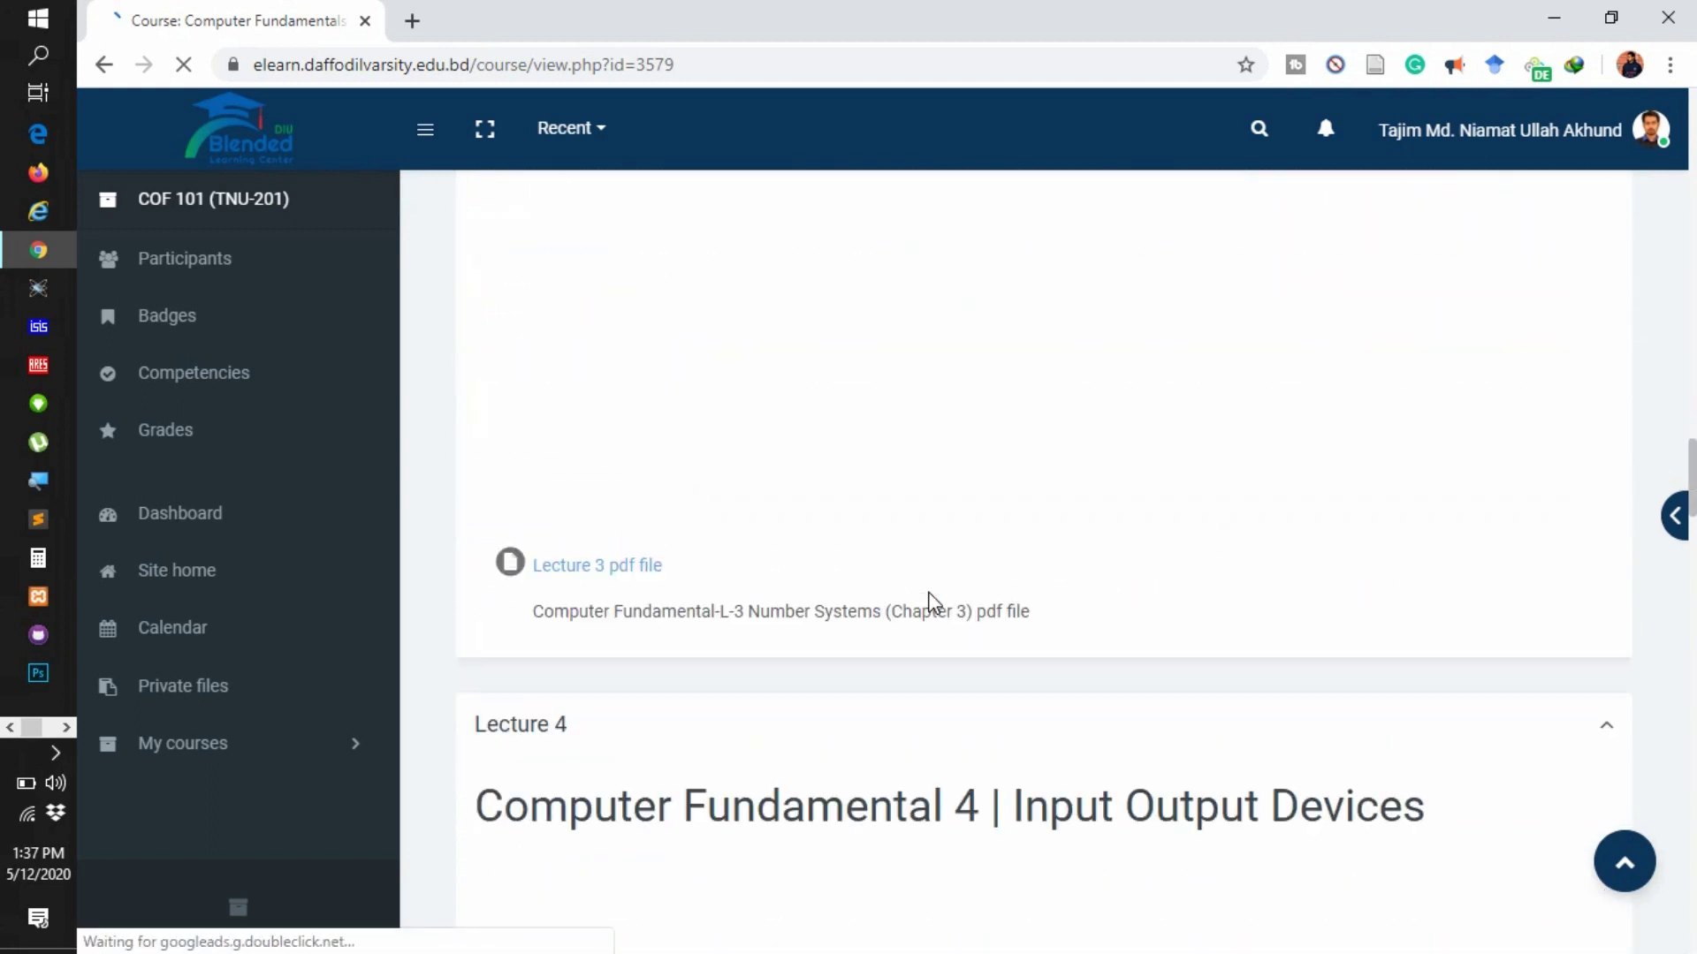
pyautogui.scroll(-20, 935, 604)
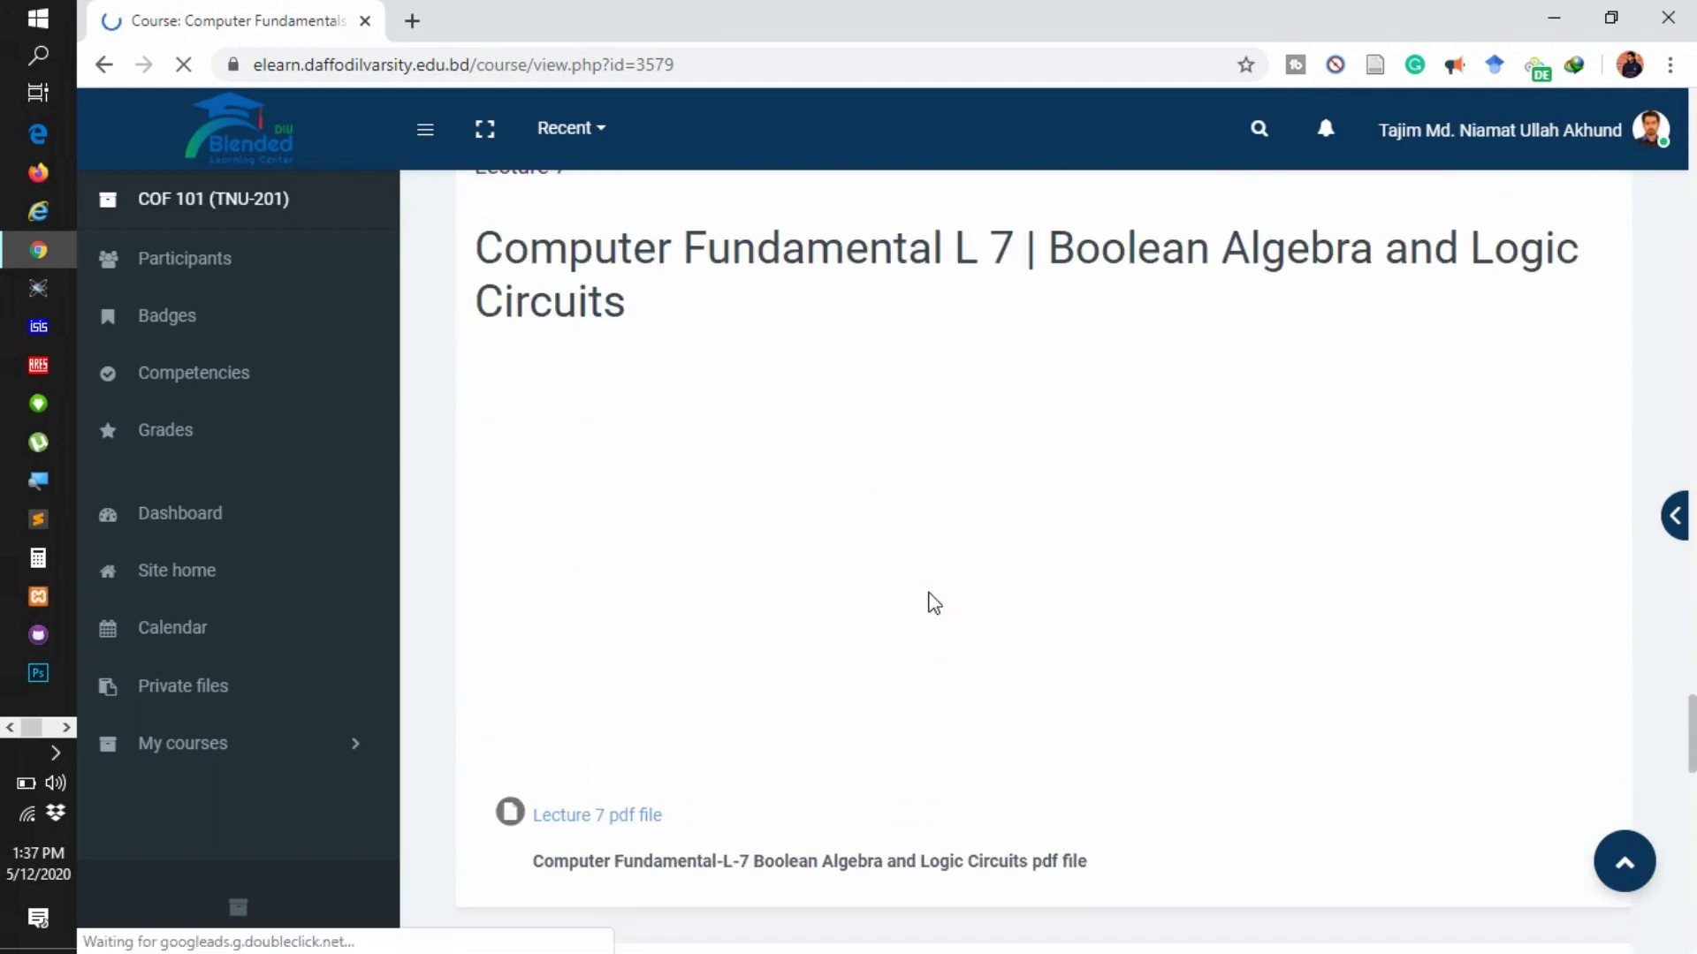
pyautogui.scroll(20, 934, 604)
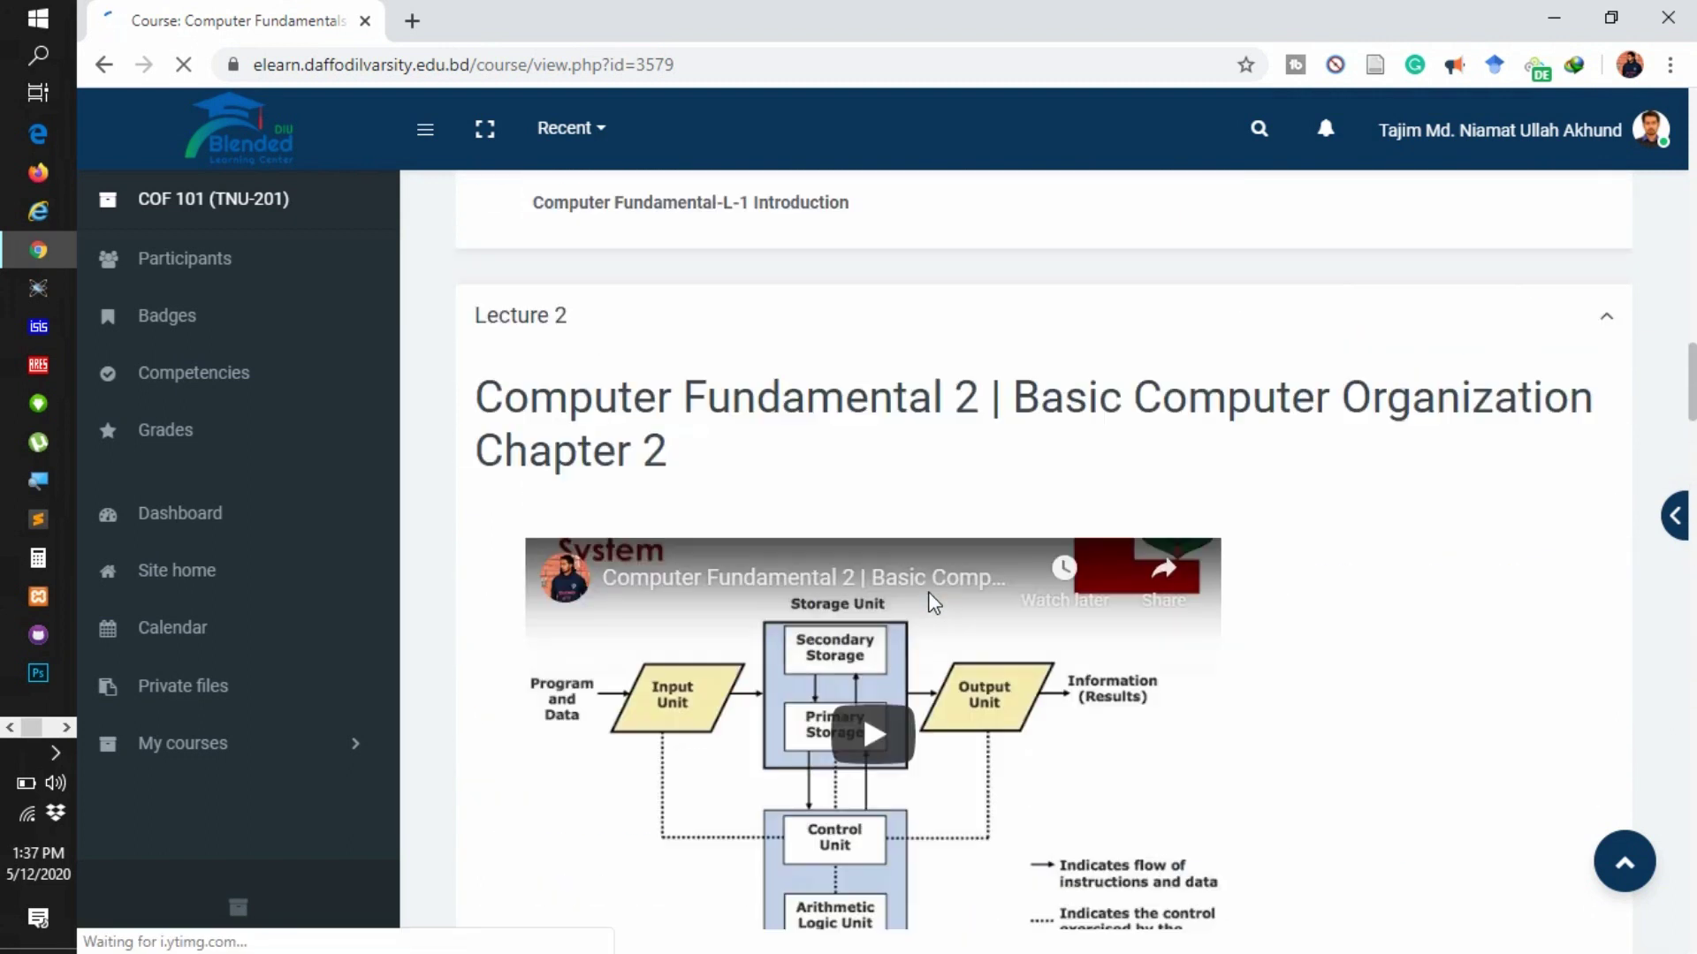
pyautogui.scroll(10, 934, 604)
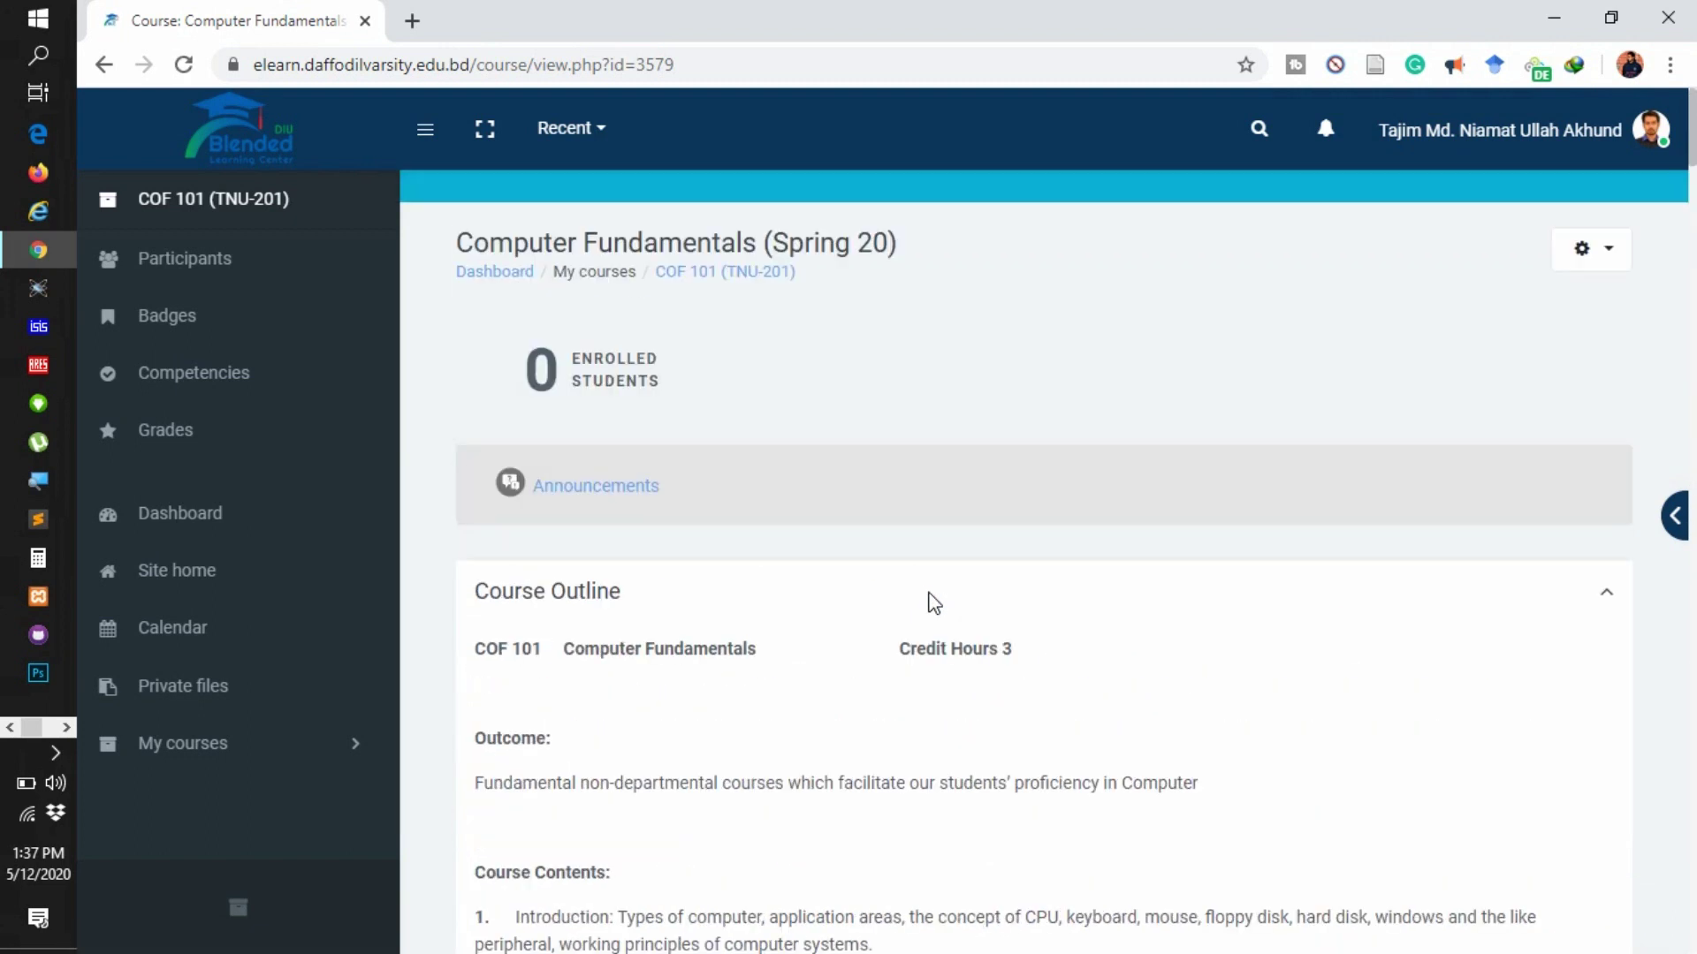
pyautogui.click(1630, 256)
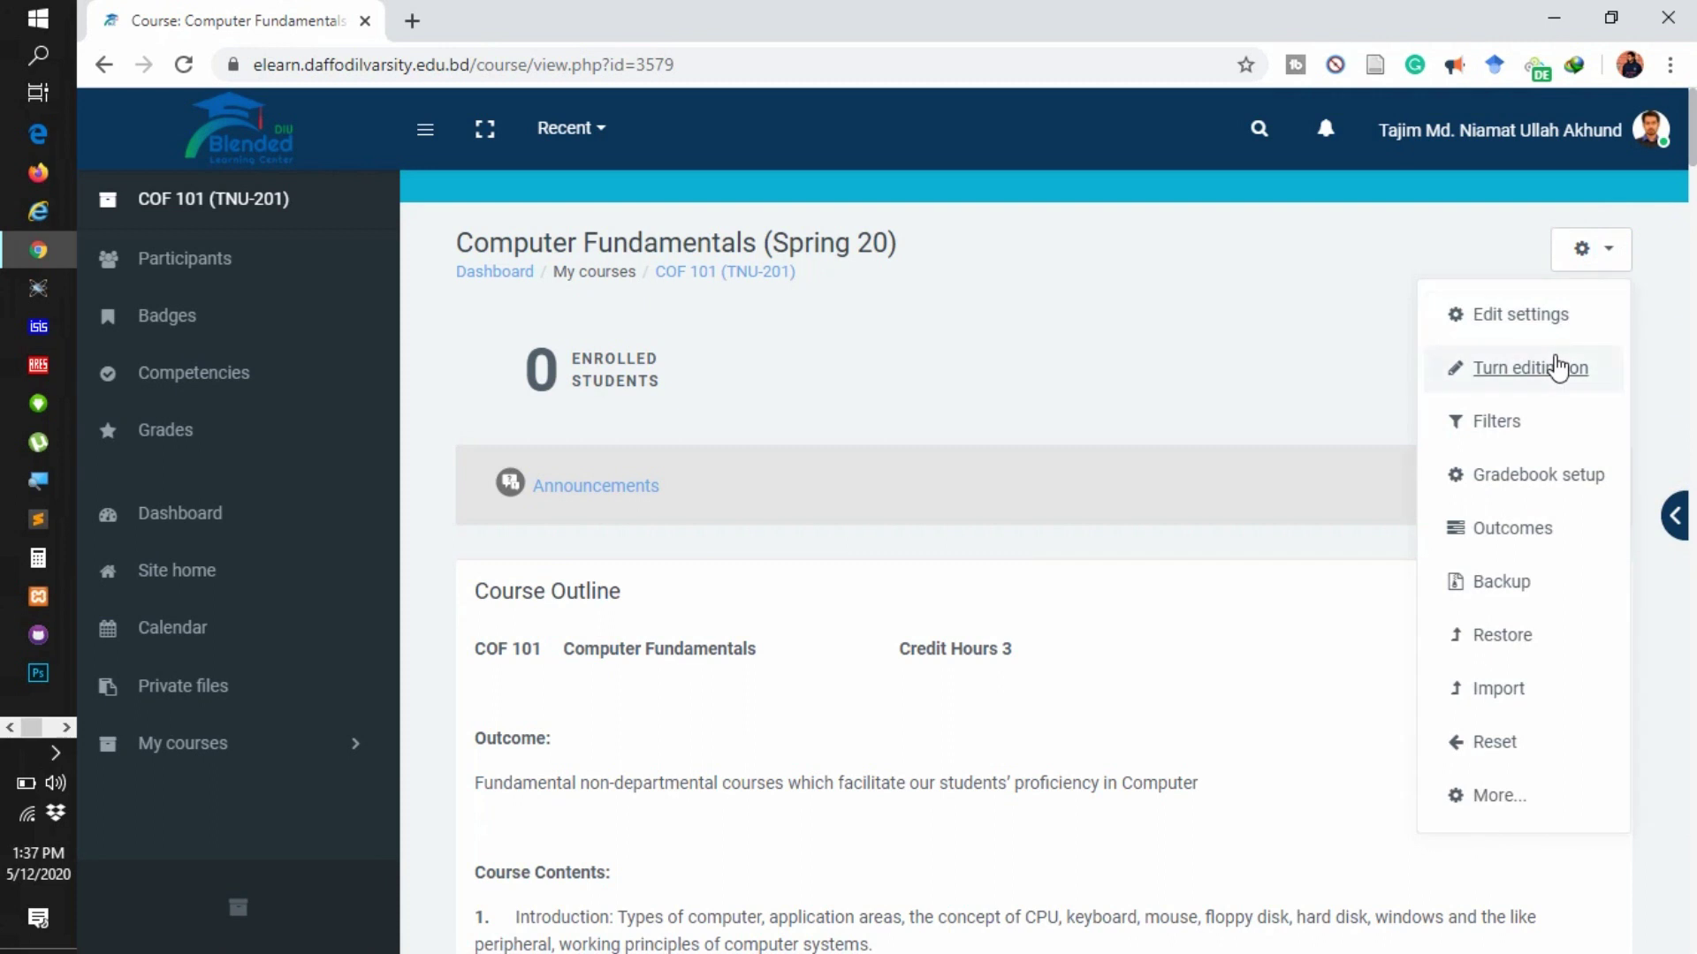
pyautogui.click(1501, 636)
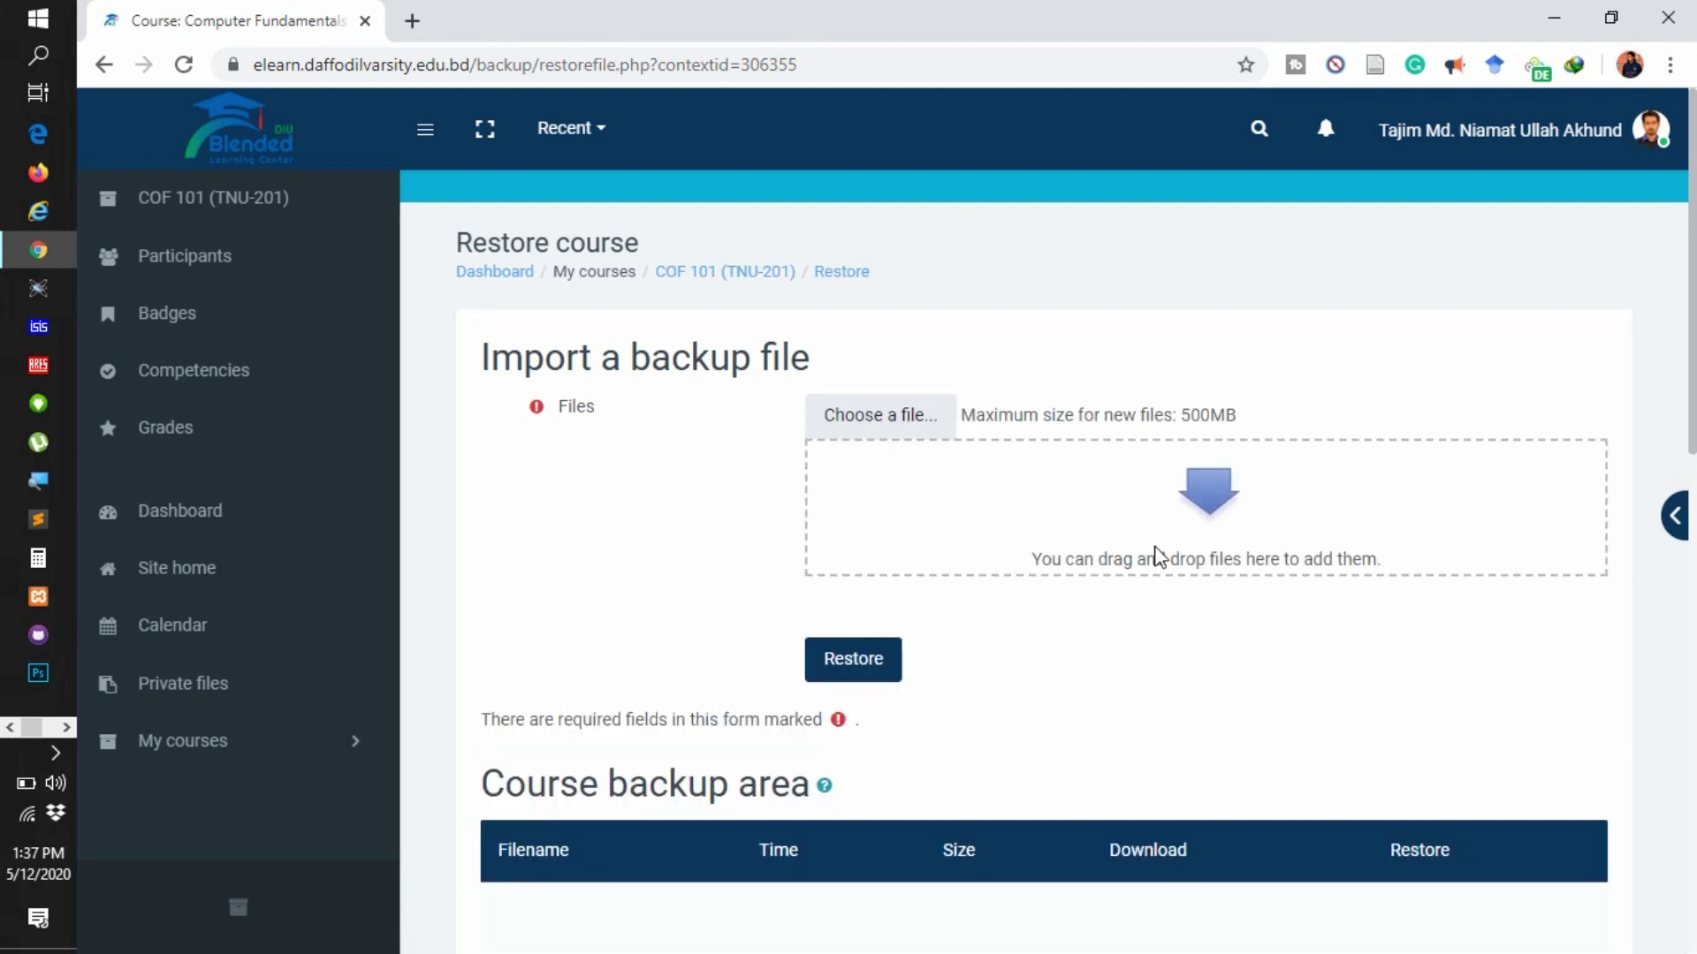
pyautogui.click(1610, 18)
pyautogui.moveTo(638, 278); pyautogui.dragTo(1405, 712)
pyautogui.moveTo(1564, 166); pyautogui.dragTo(1244, 104)
pyautogui.doubleClick(1436, 104)
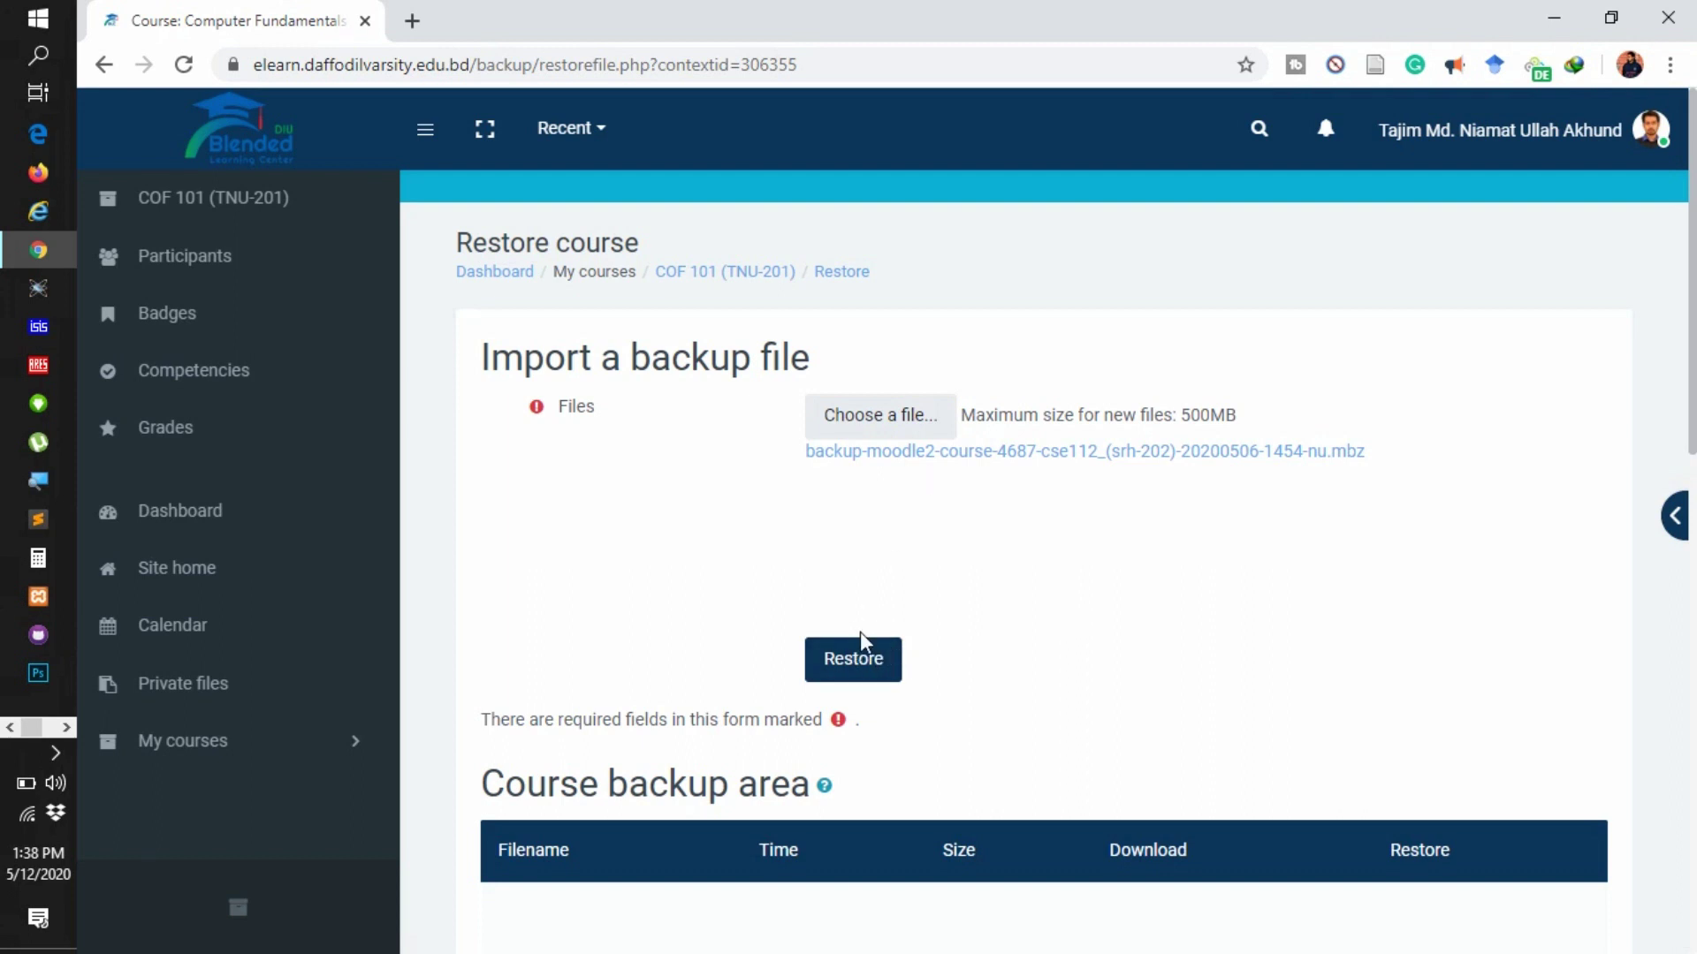
pyautogui.click(859, 661)
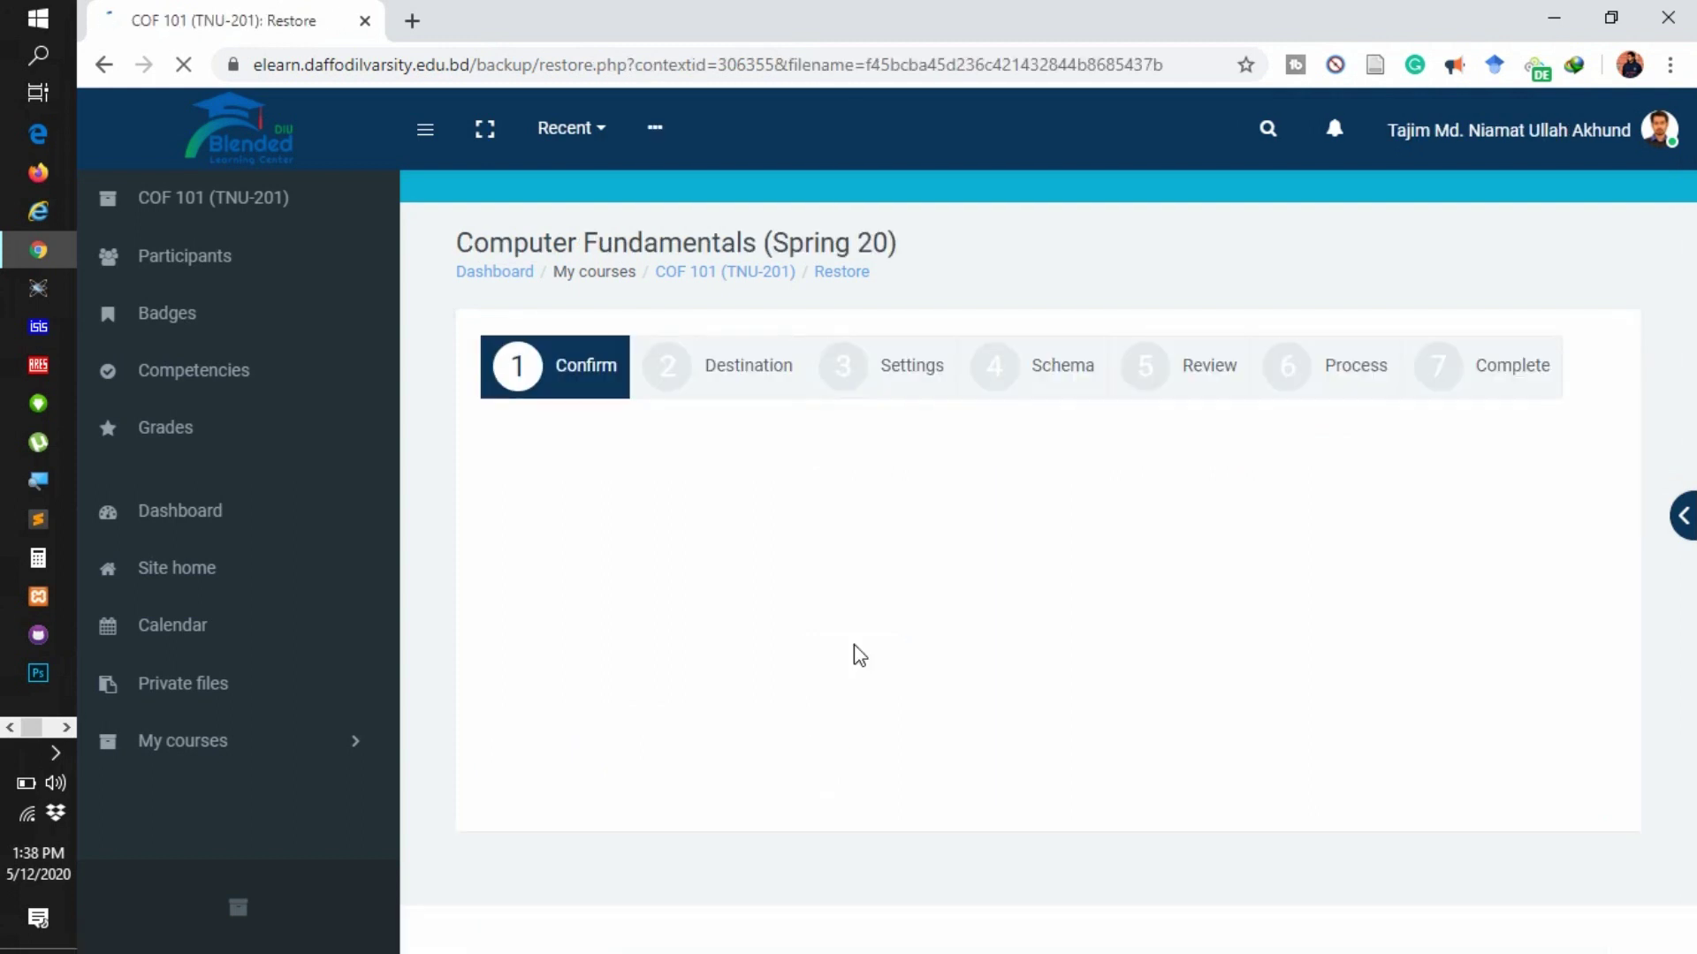
# Look over the backup's details and included sections, and confirm it to proceed to the destination choice.
pyautogui.scroll(-15, 972, 587)
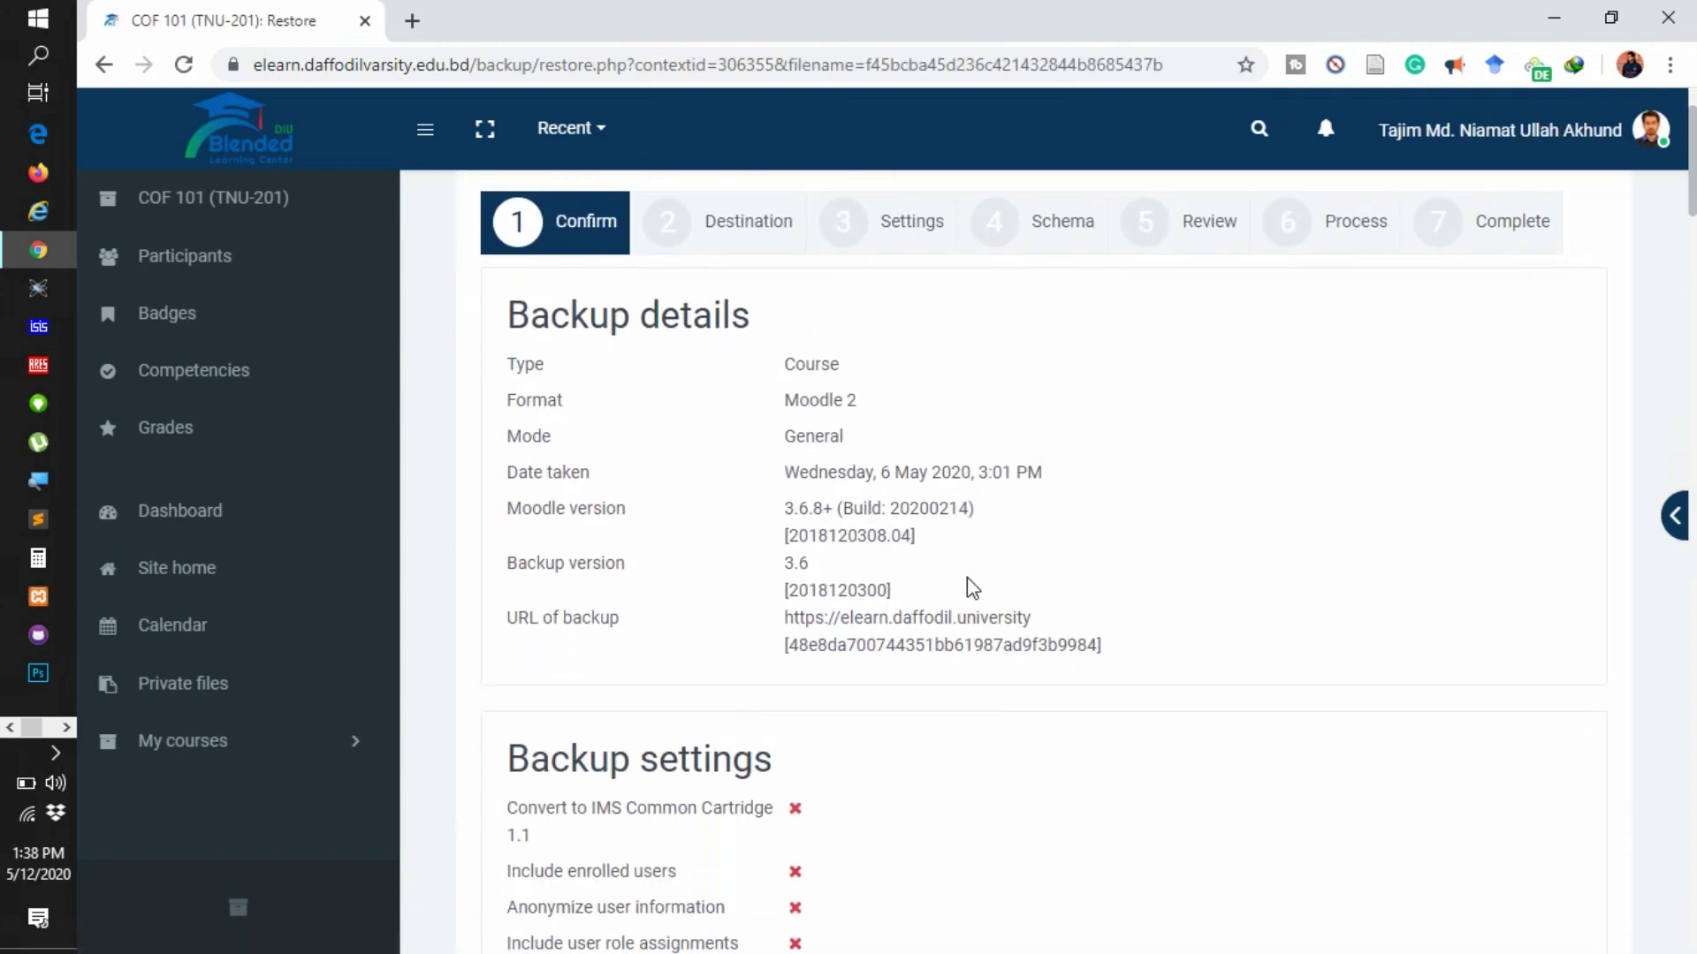
pyautogui.scroll(-20, 966, 576)
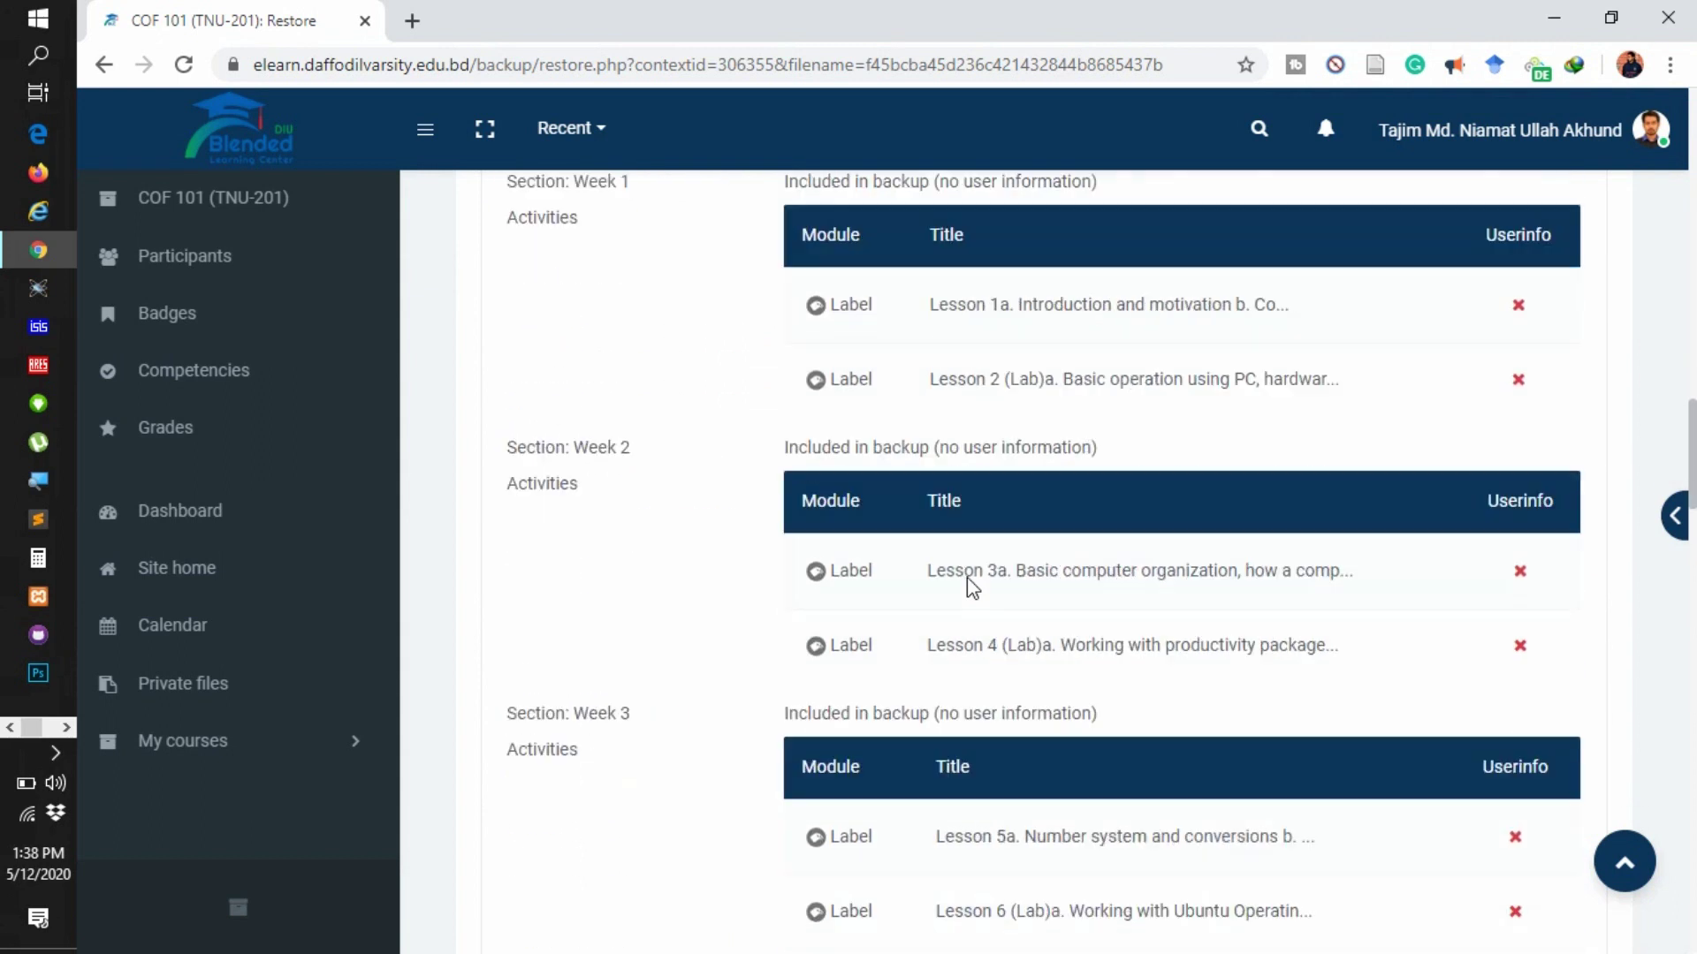
pyautogui.scroll(-15, 967, 576)
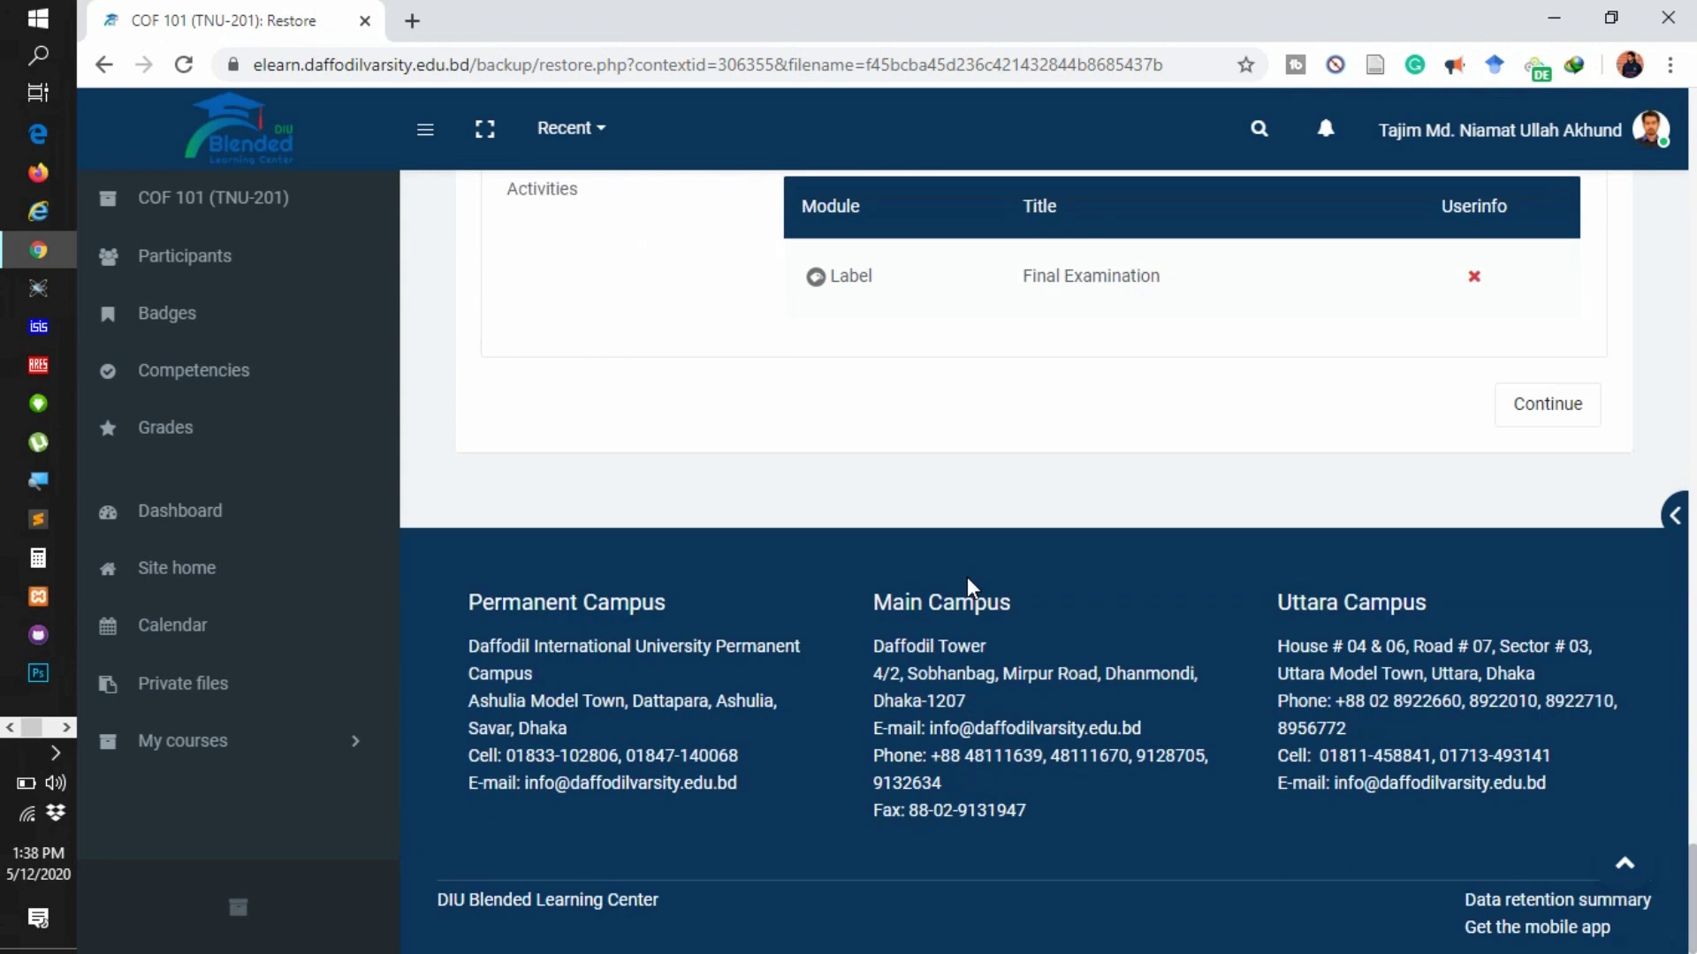
pyautogui.click(1538, 408)
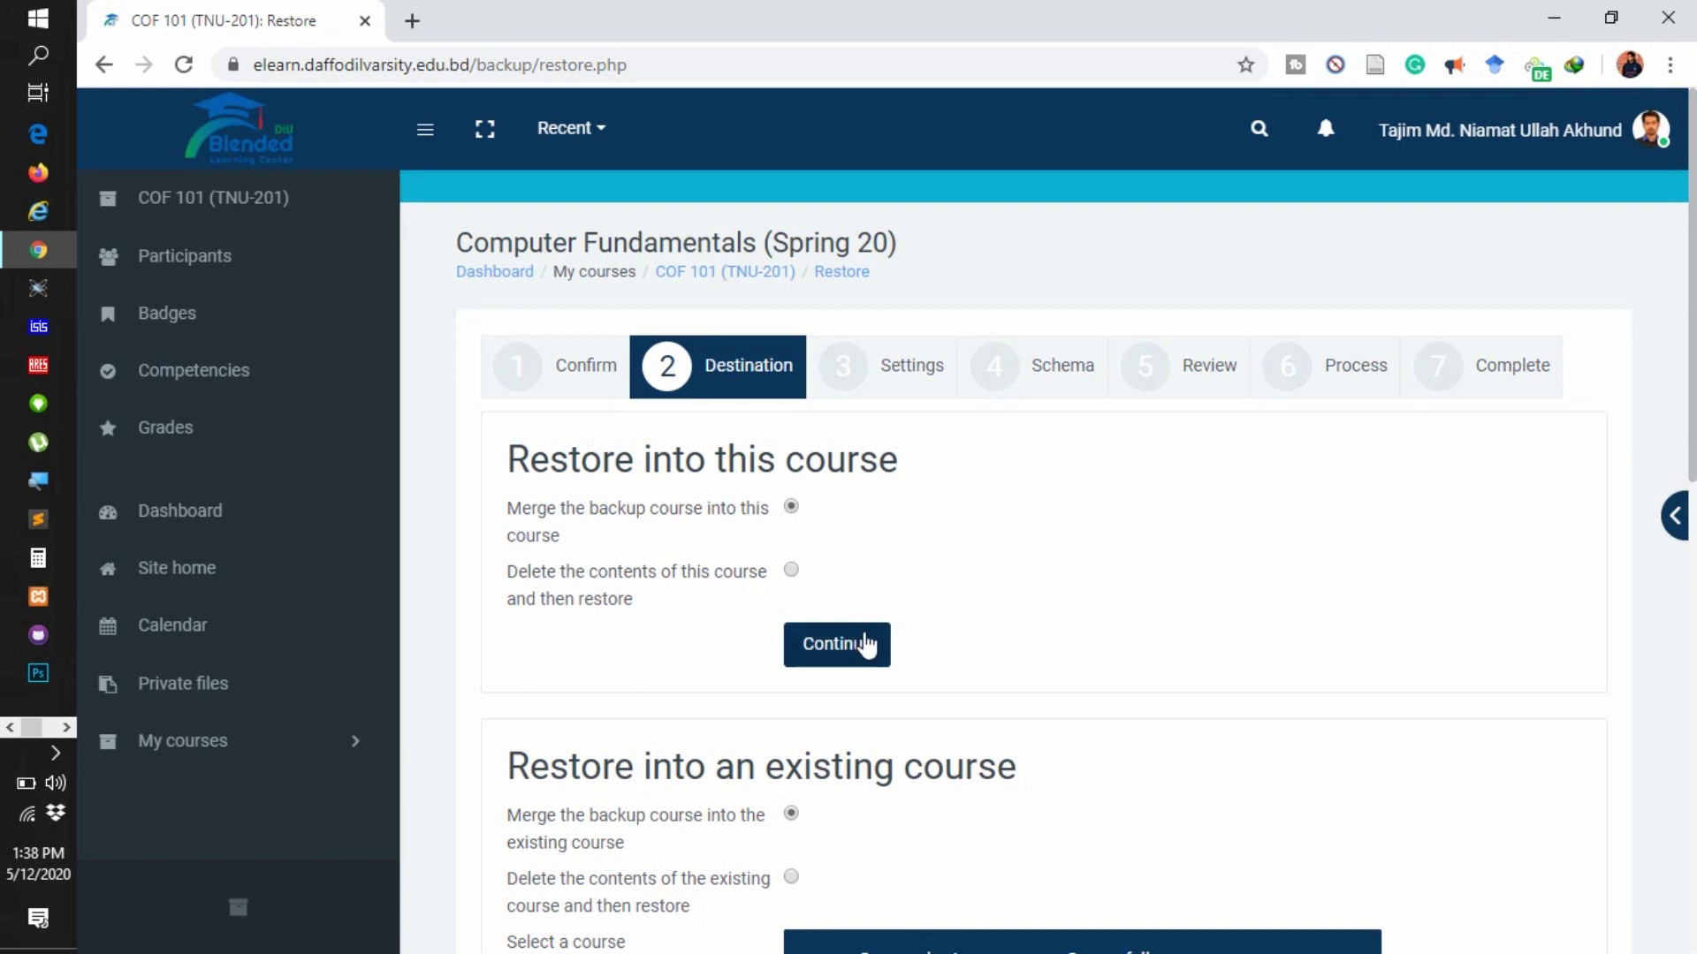
# Choose to merge the backup course into this course as the restore destination.
pyautogui.scroll(-10, 1033, 562)
pyautogui.scroll(6, 1032, 562)
pyautogui.scroll(5, 1034, 568)
pyautogui.click(822, 649)
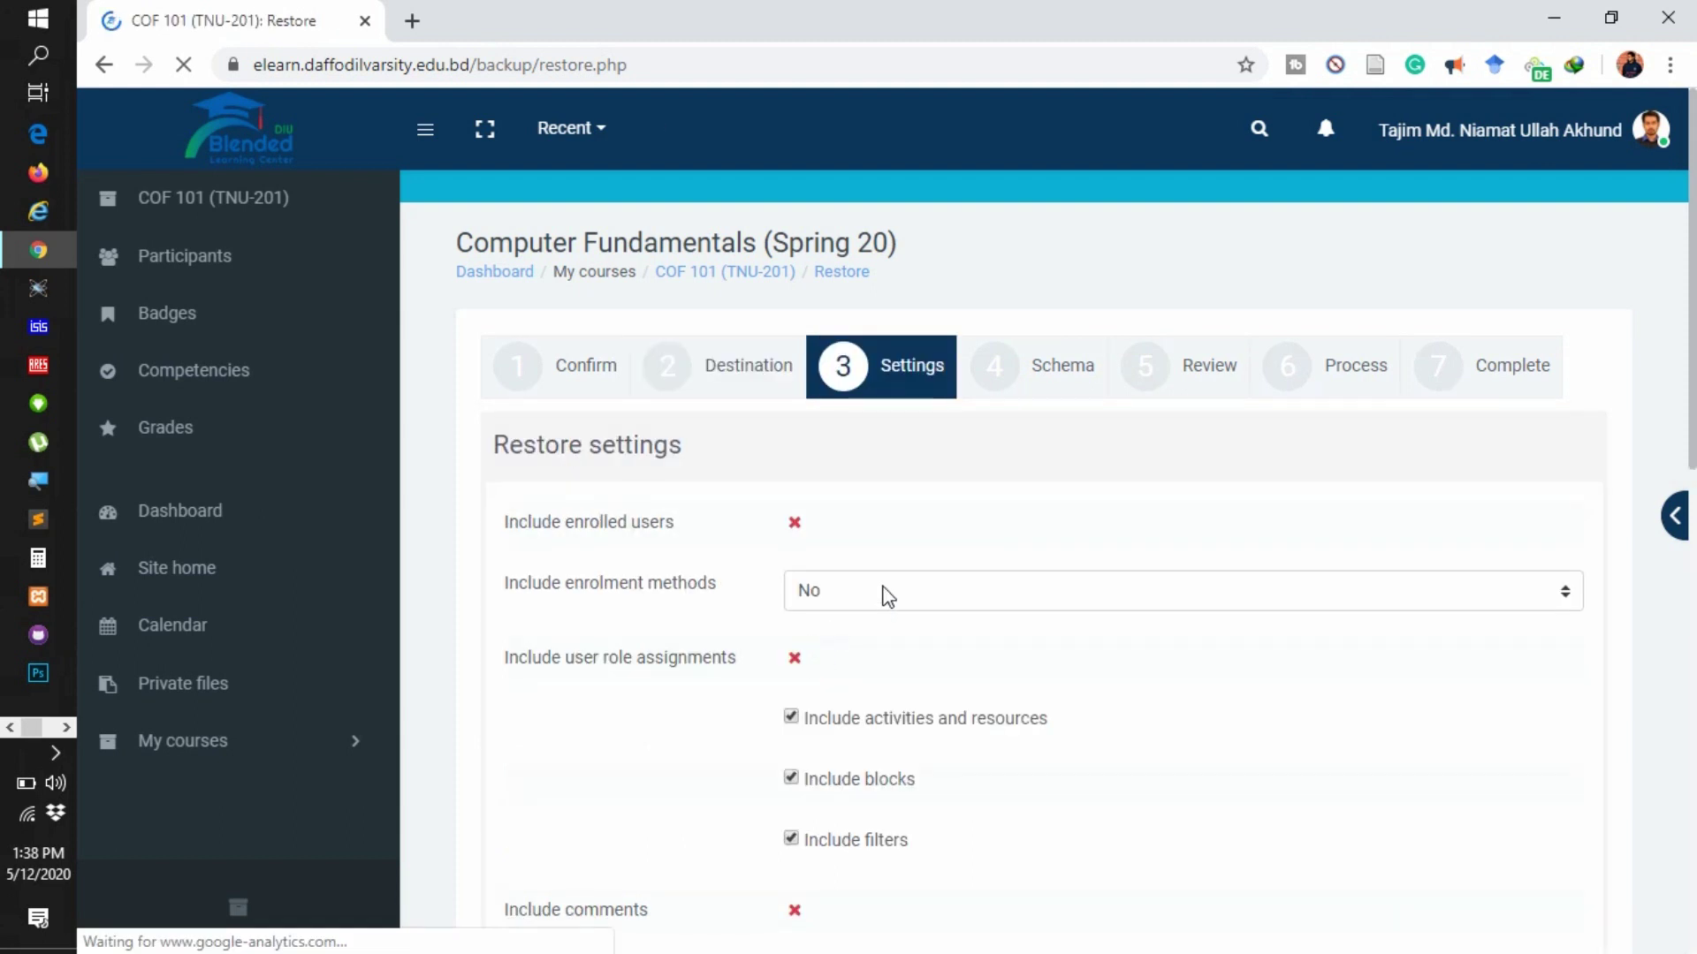
# Accept the default restore settings and keep all schema items included, proceeding to the Review stage.
pyautogui.scroll(-10, 883, 587)
pyautogui.click(934, 378)
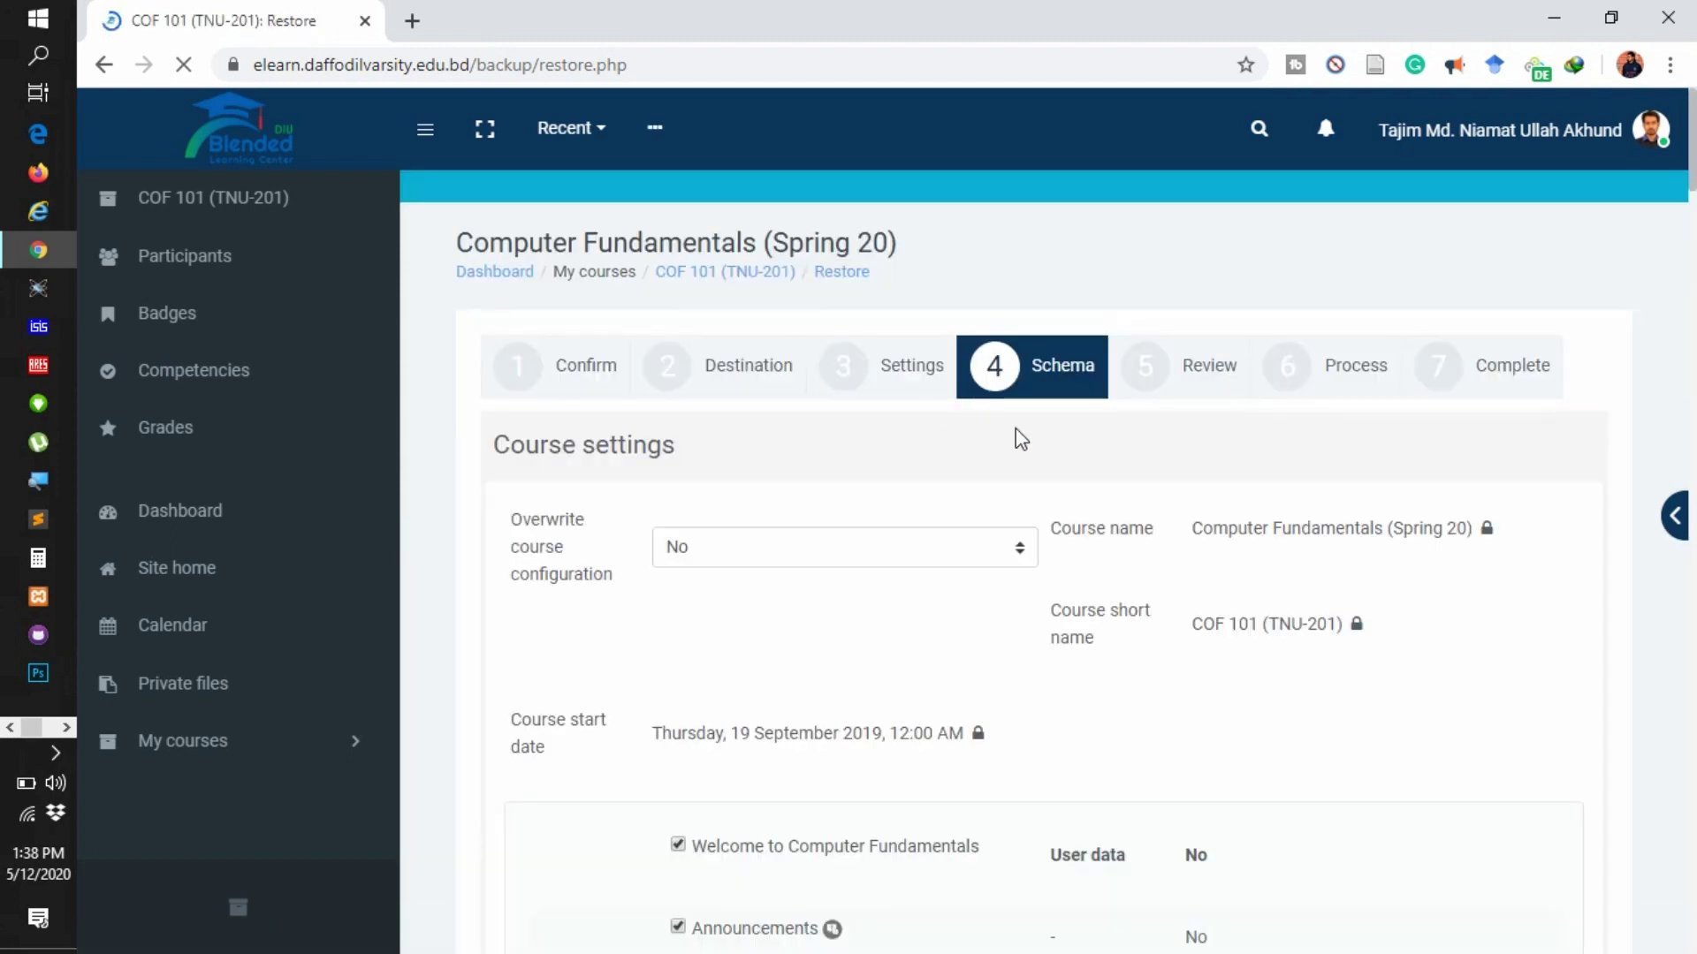
pyautogui.scroll(-12, 1012, 429)
pyautogui.scroll(-20, 1019, 438)
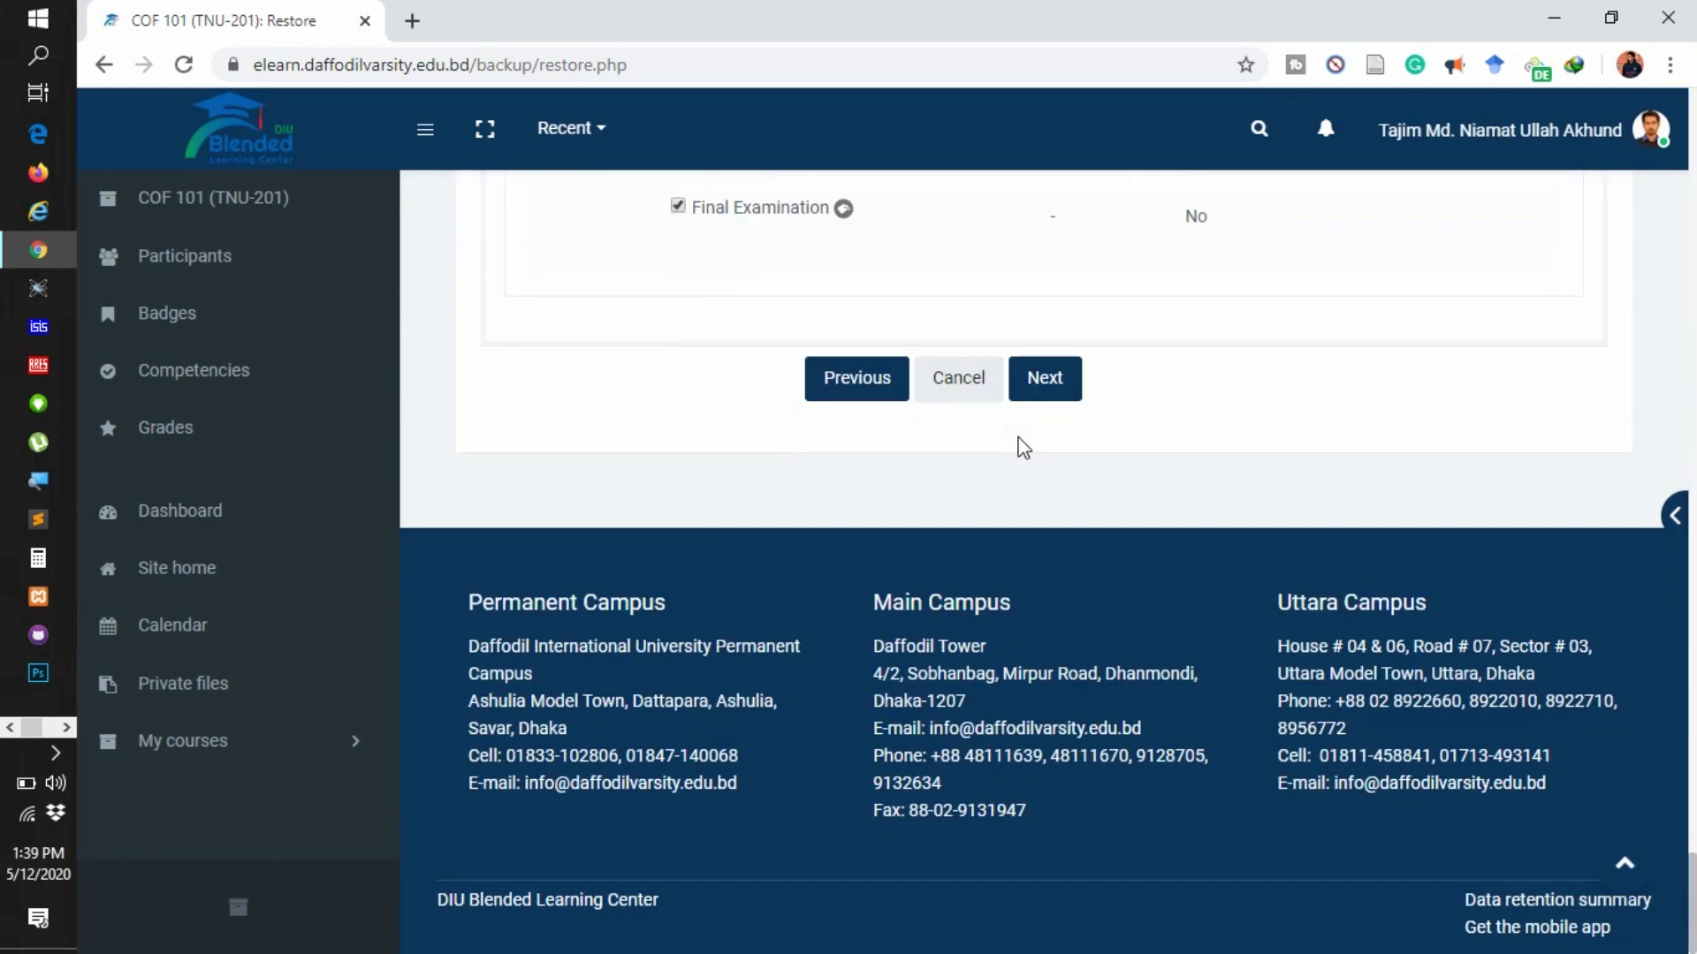
pyautogui.click(1065, 379)
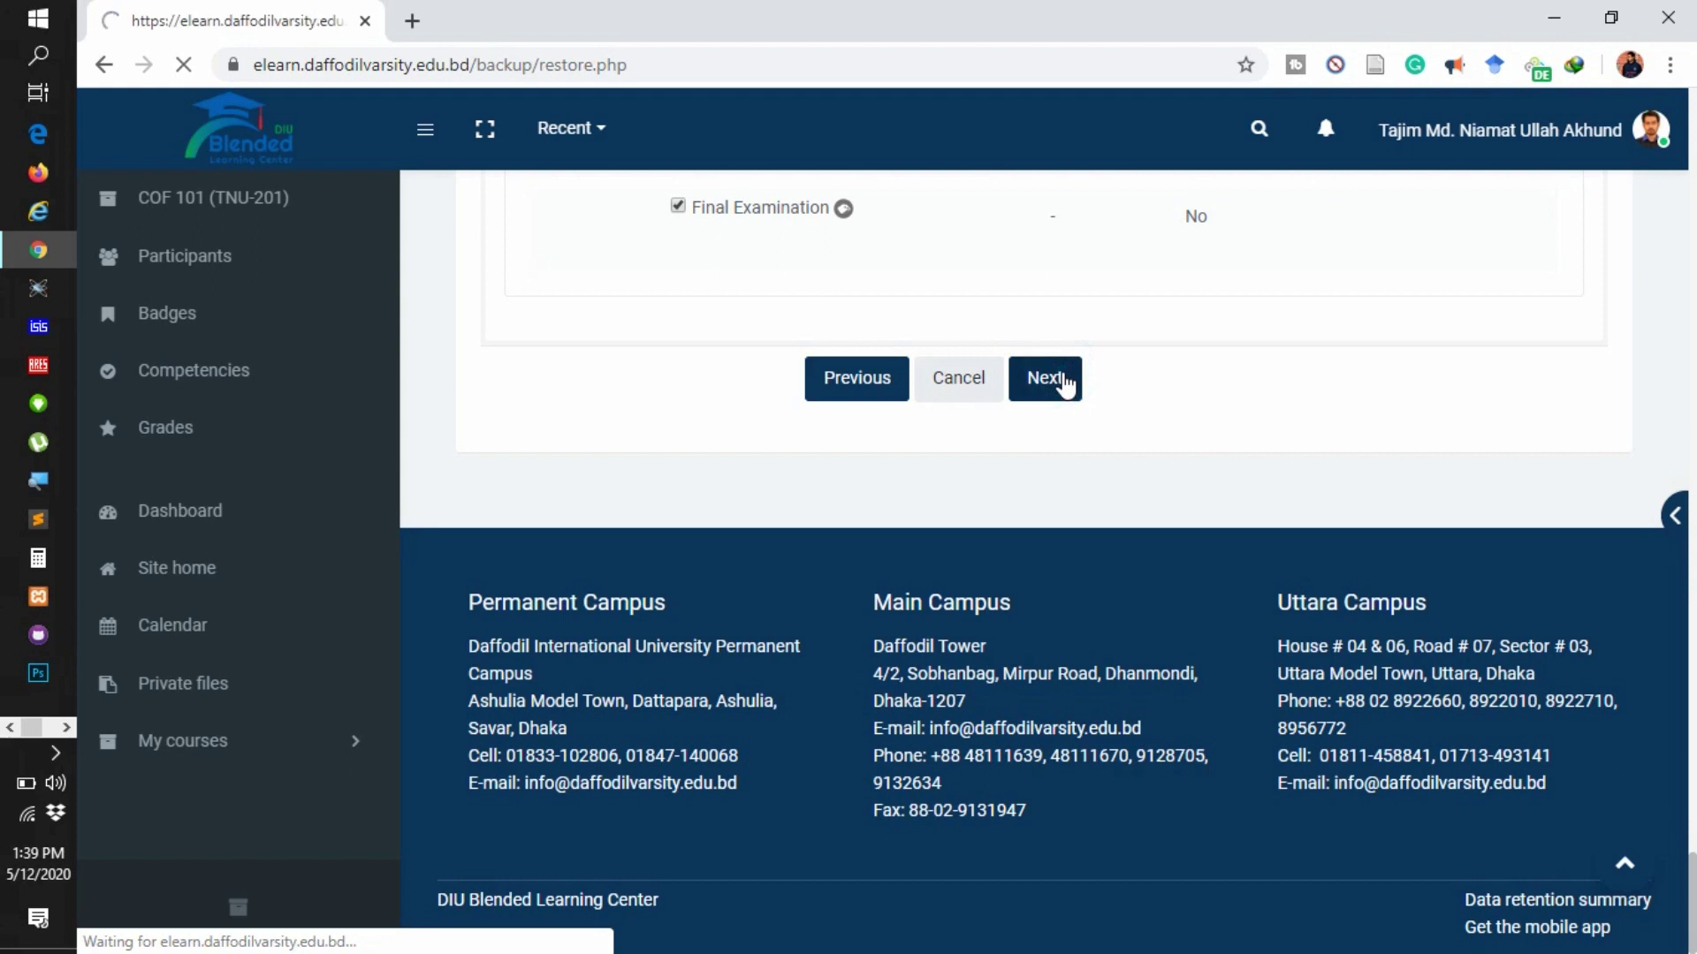
# Review the restore settings and included items, perform the restore, and continue to the restored course.
pyautogui.scroll(-10, 1065, 421)
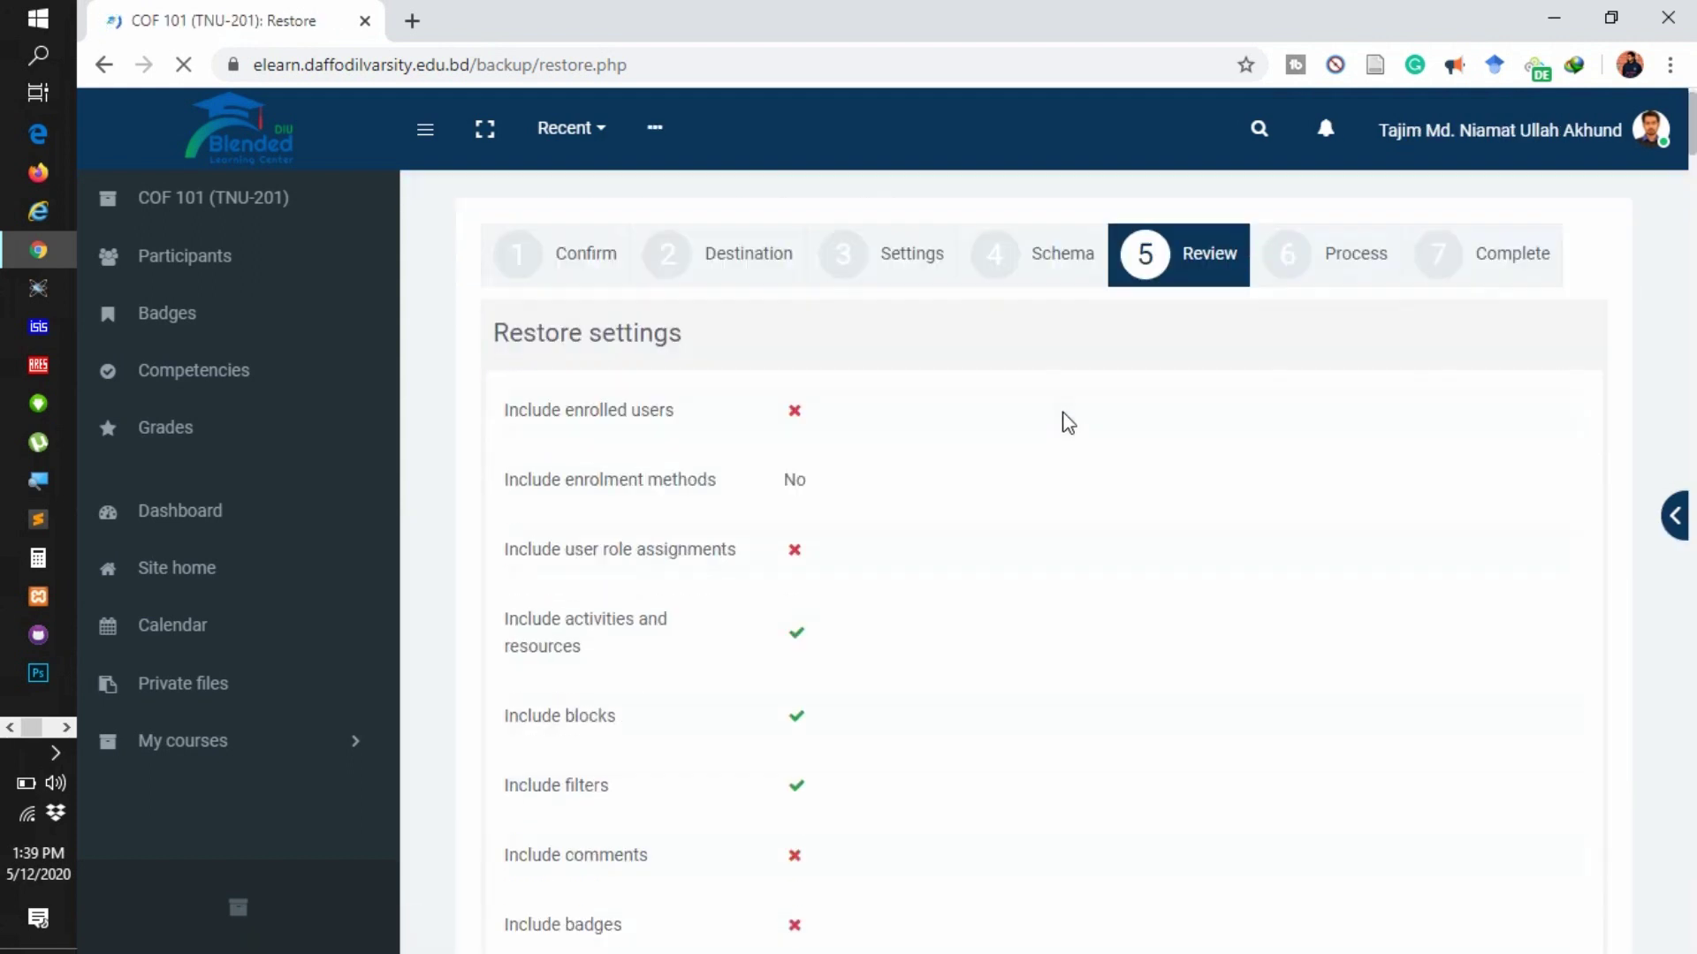
pyautogui.scroll(-20, 1065, 422)
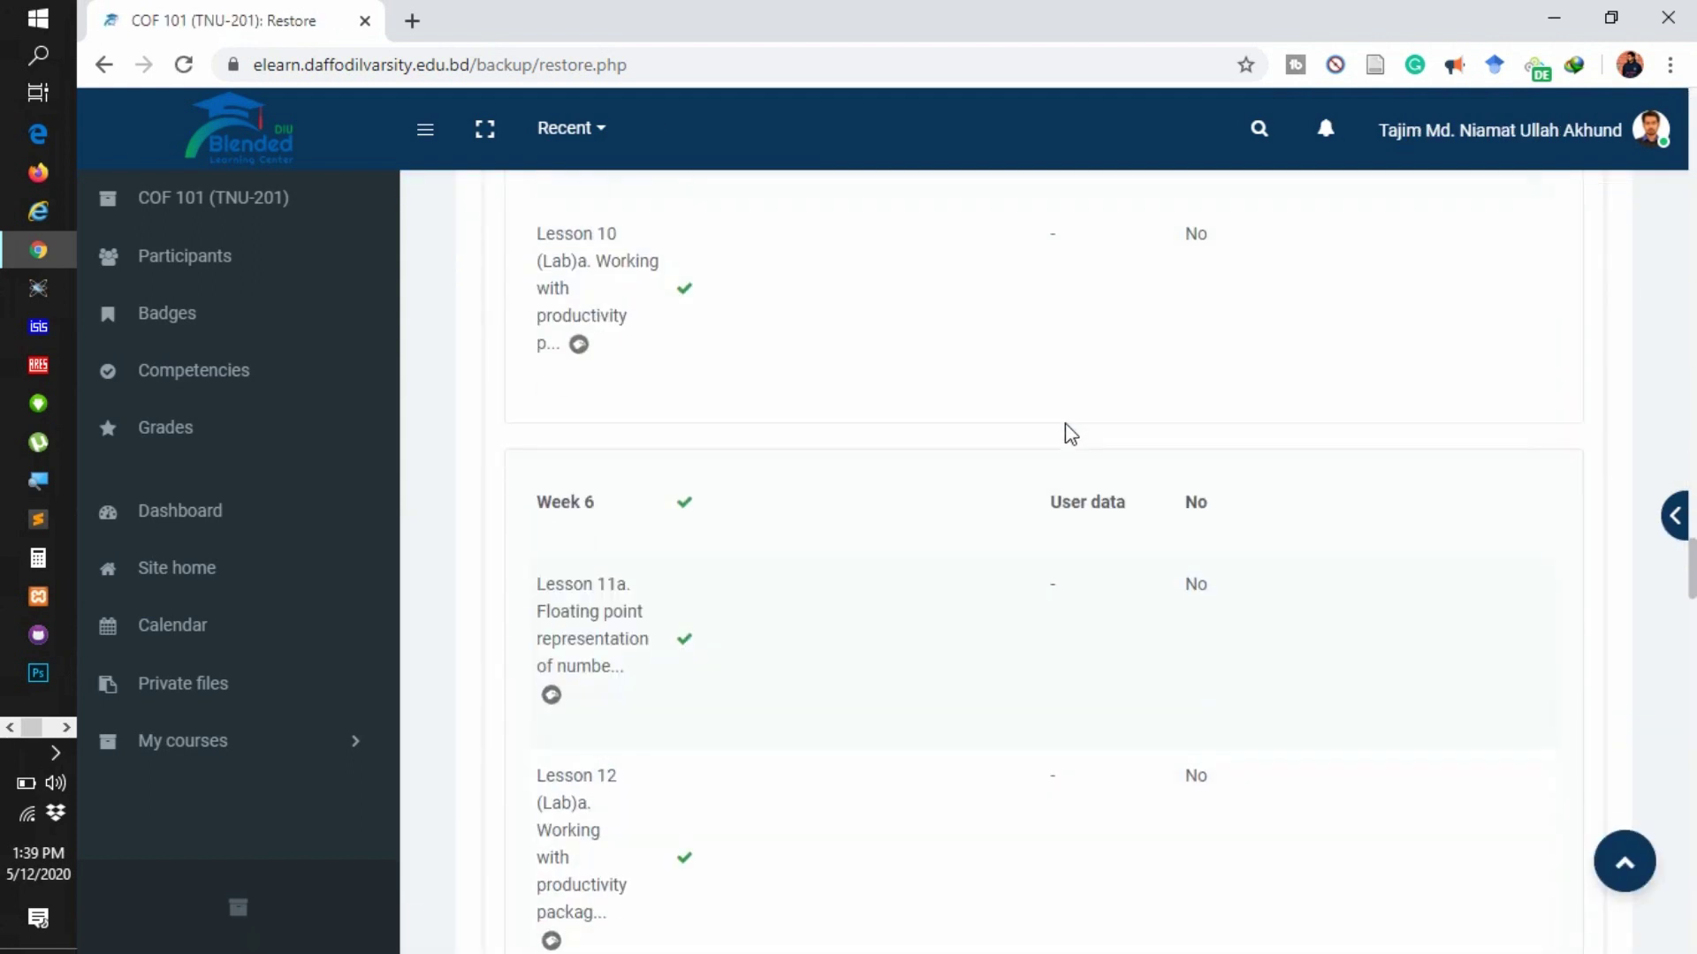
pyautogui.scroll(-10, 1063, 466)
pyautogui.click(1078, 382)
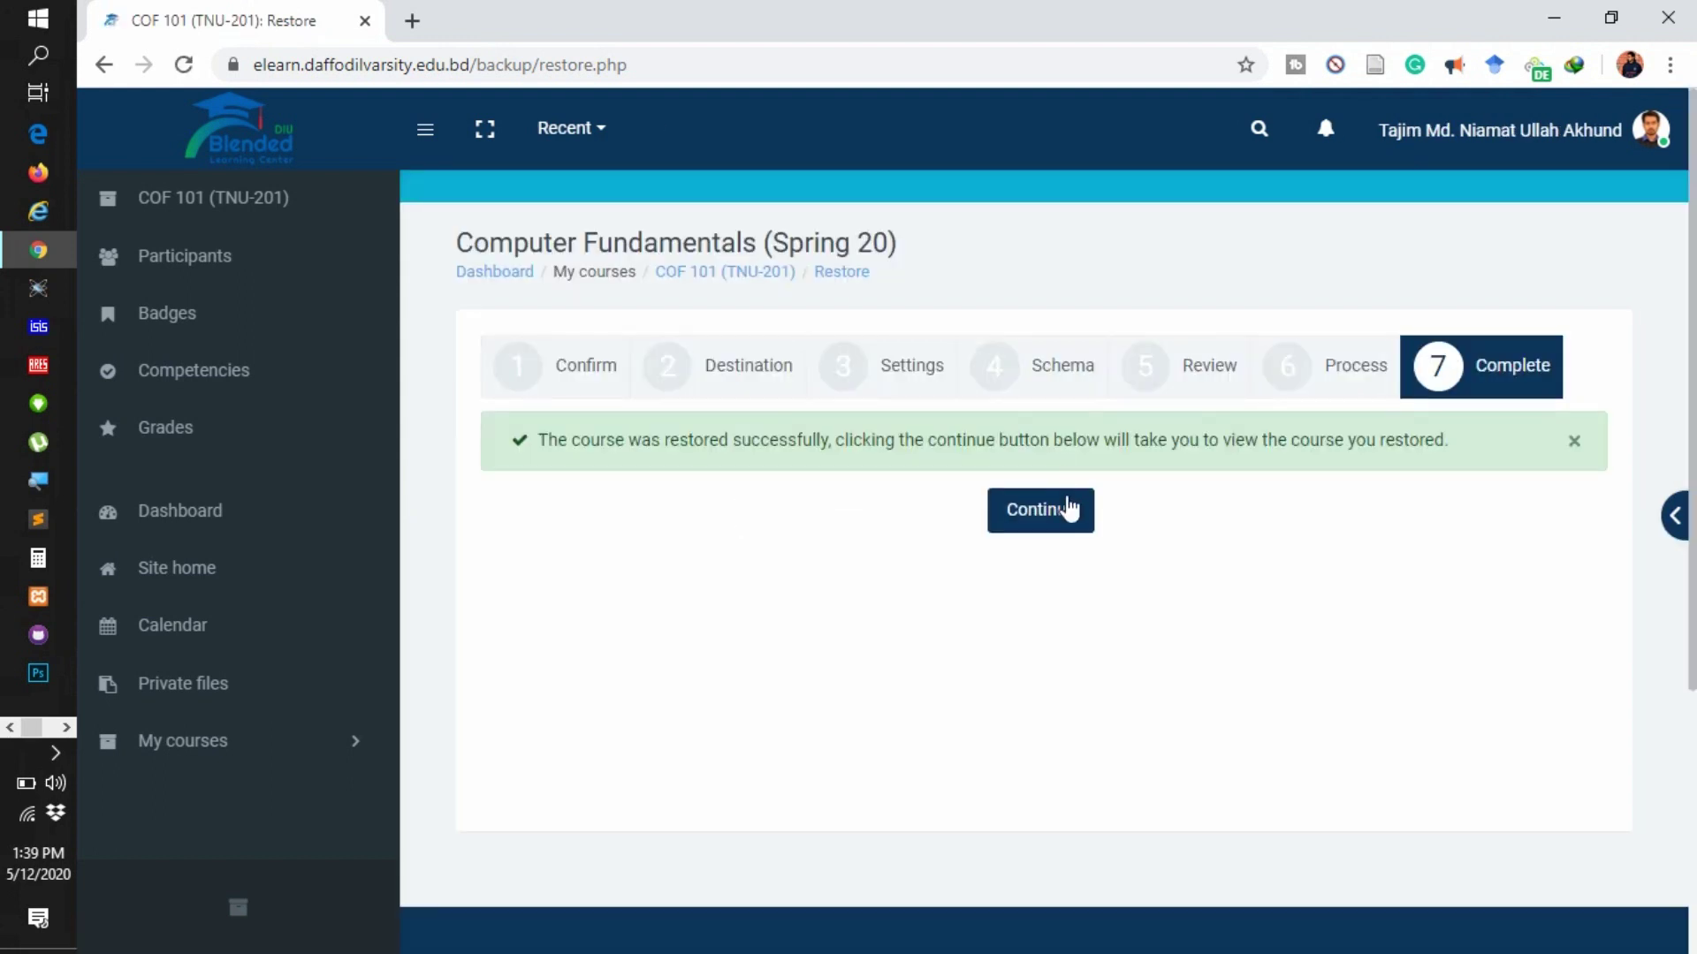
pyautogui.click(1069, 513)
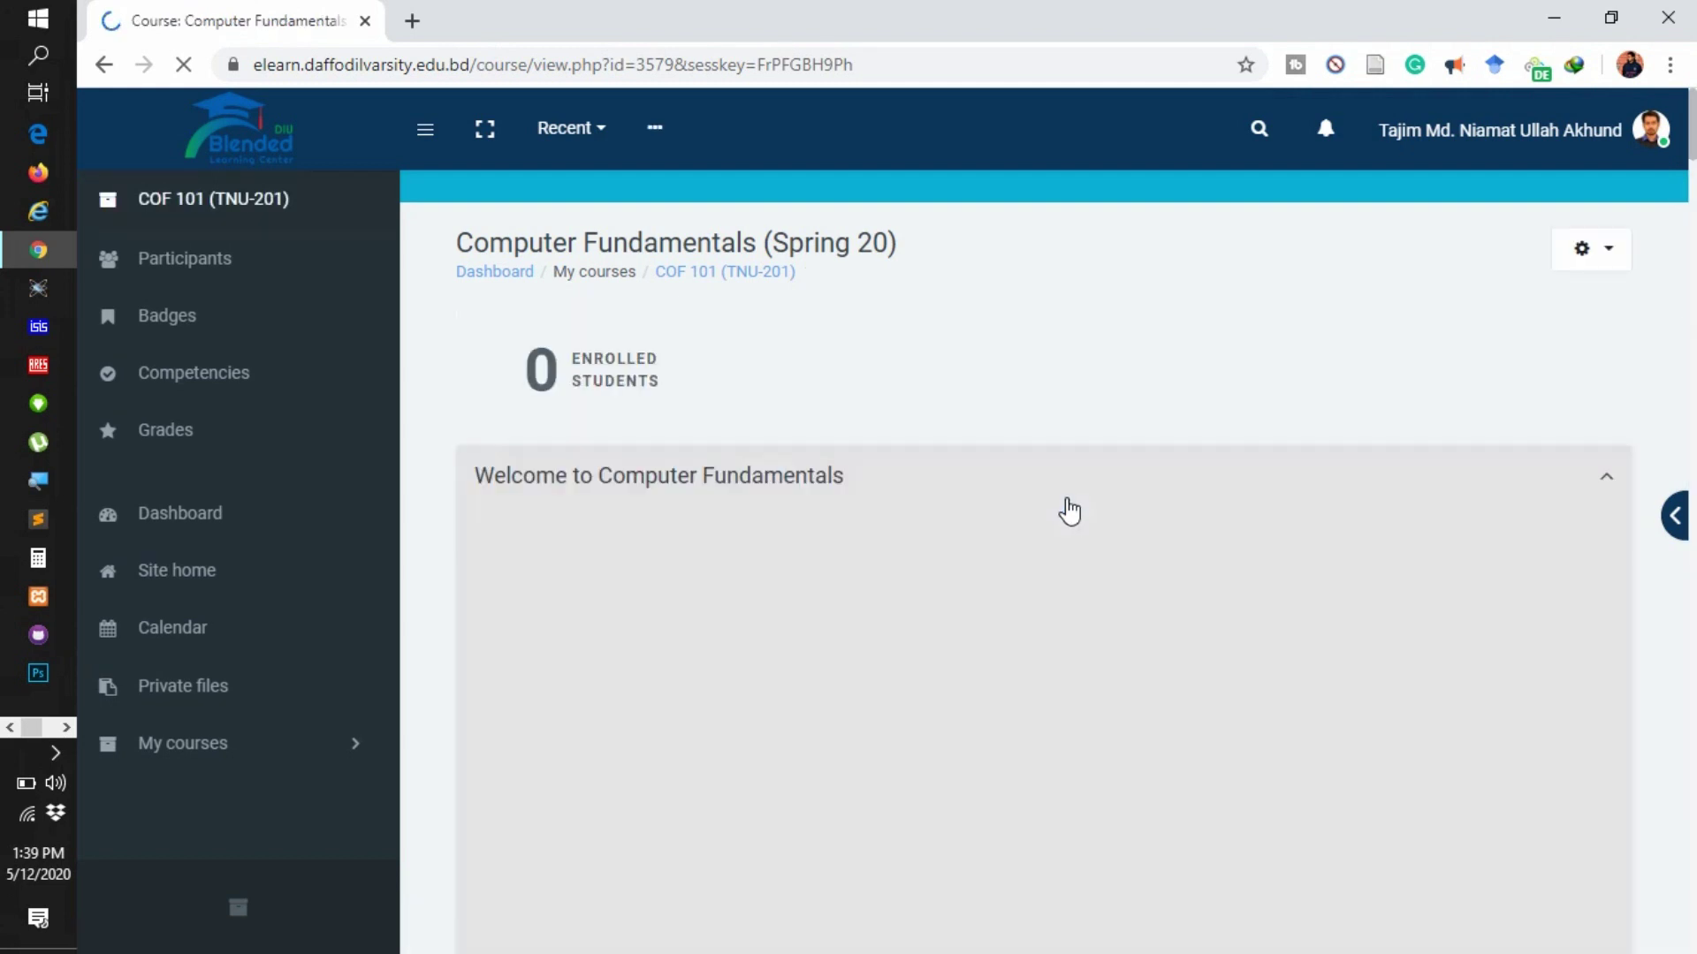
# Look through the restored course page, examining the welcome section, course outline, teacher details and weekly lessons.
pyautogui.scroll(-6, 961, 399)
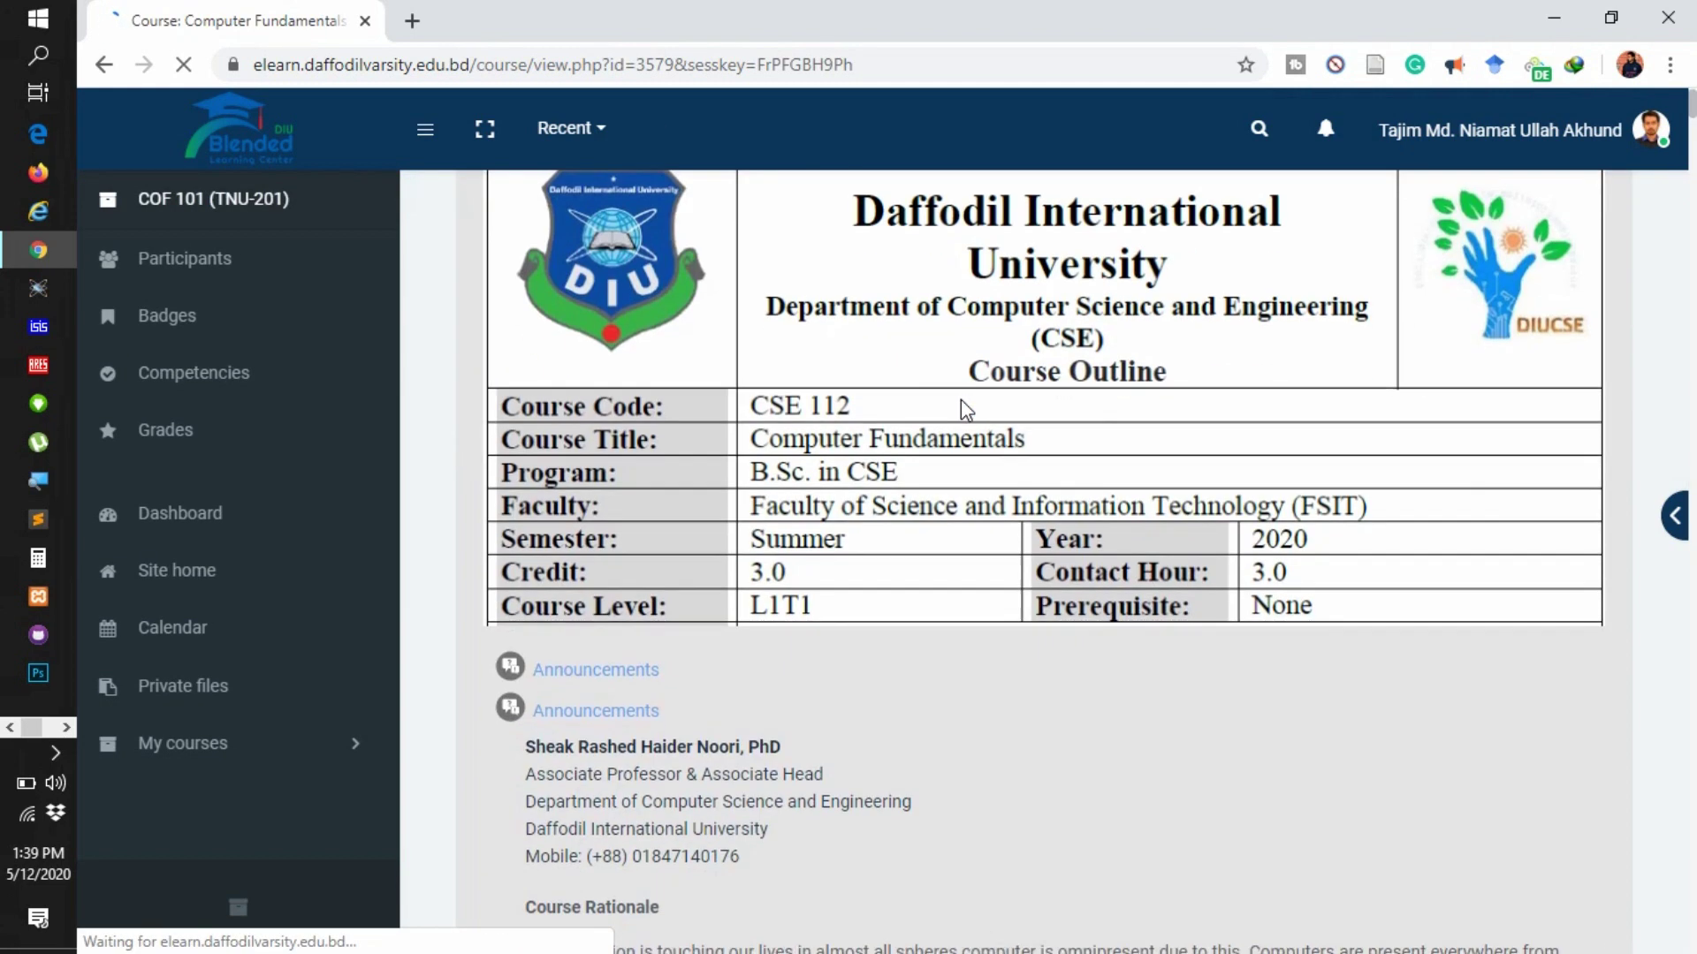
pyautogui.scroll(-7, 961, 400)
pyautogui.scroll(5, 962, 400)
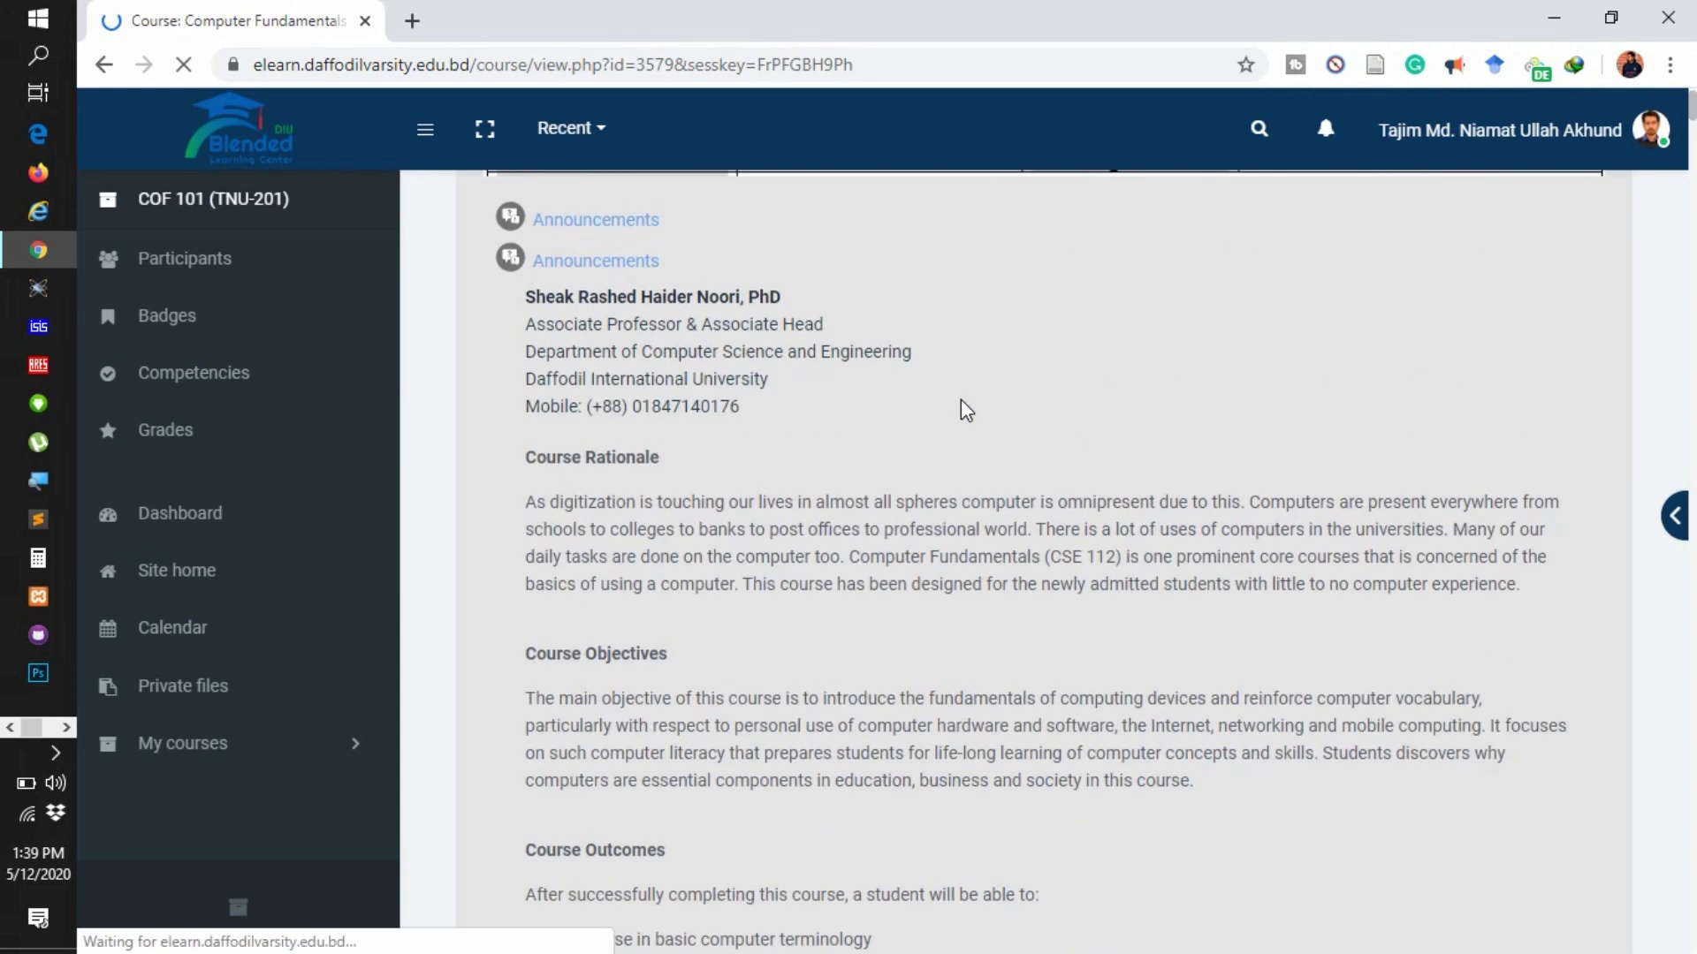
pyautogui.scroll(-1, 962, 401)
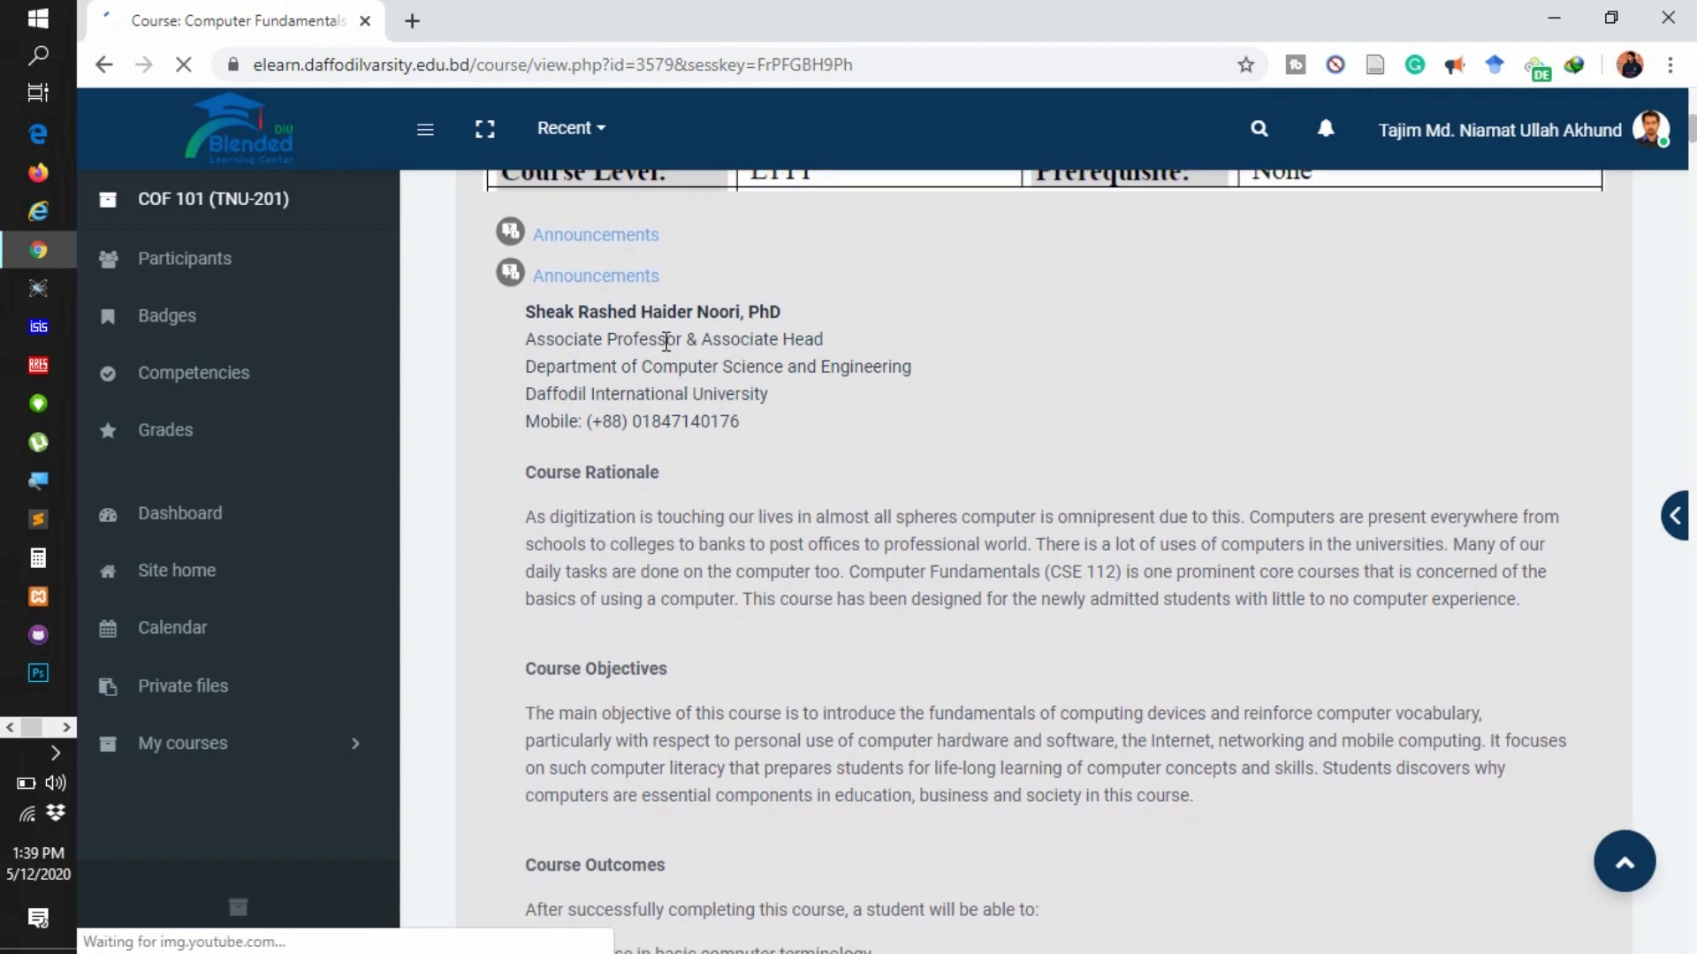
pyautogui.scroll(-17, 857, 339)
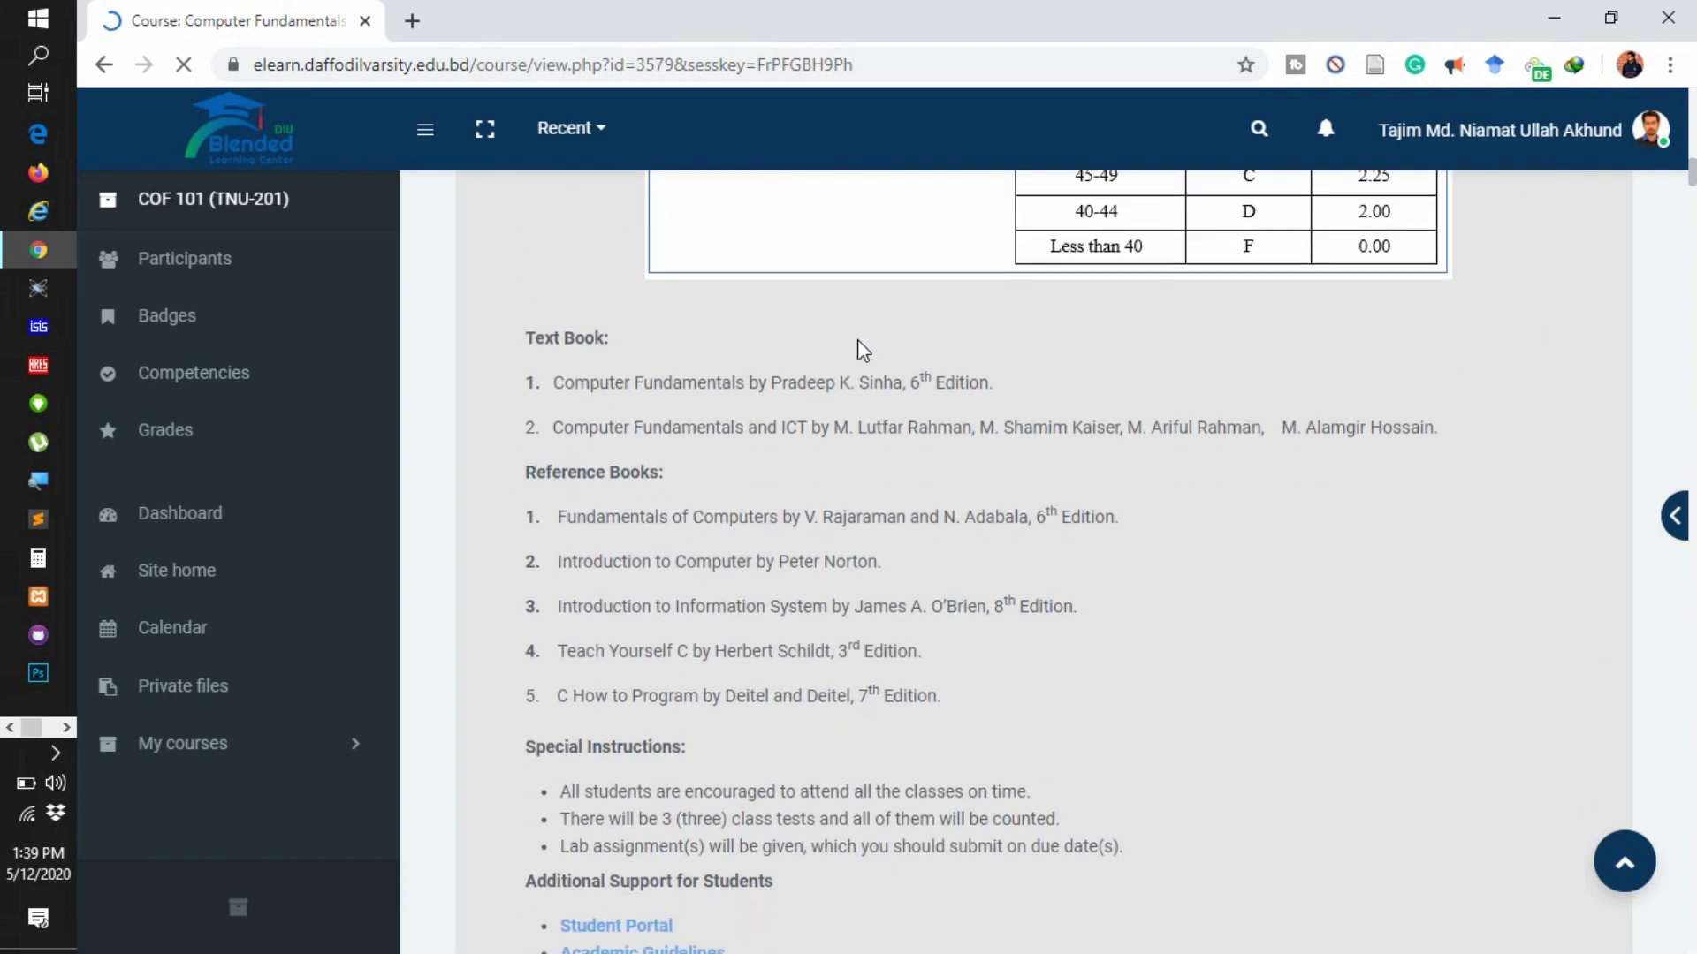
pyautogui.scroll(-7, 860, 340)
pyautogui.scroll(-15, 857, 340)
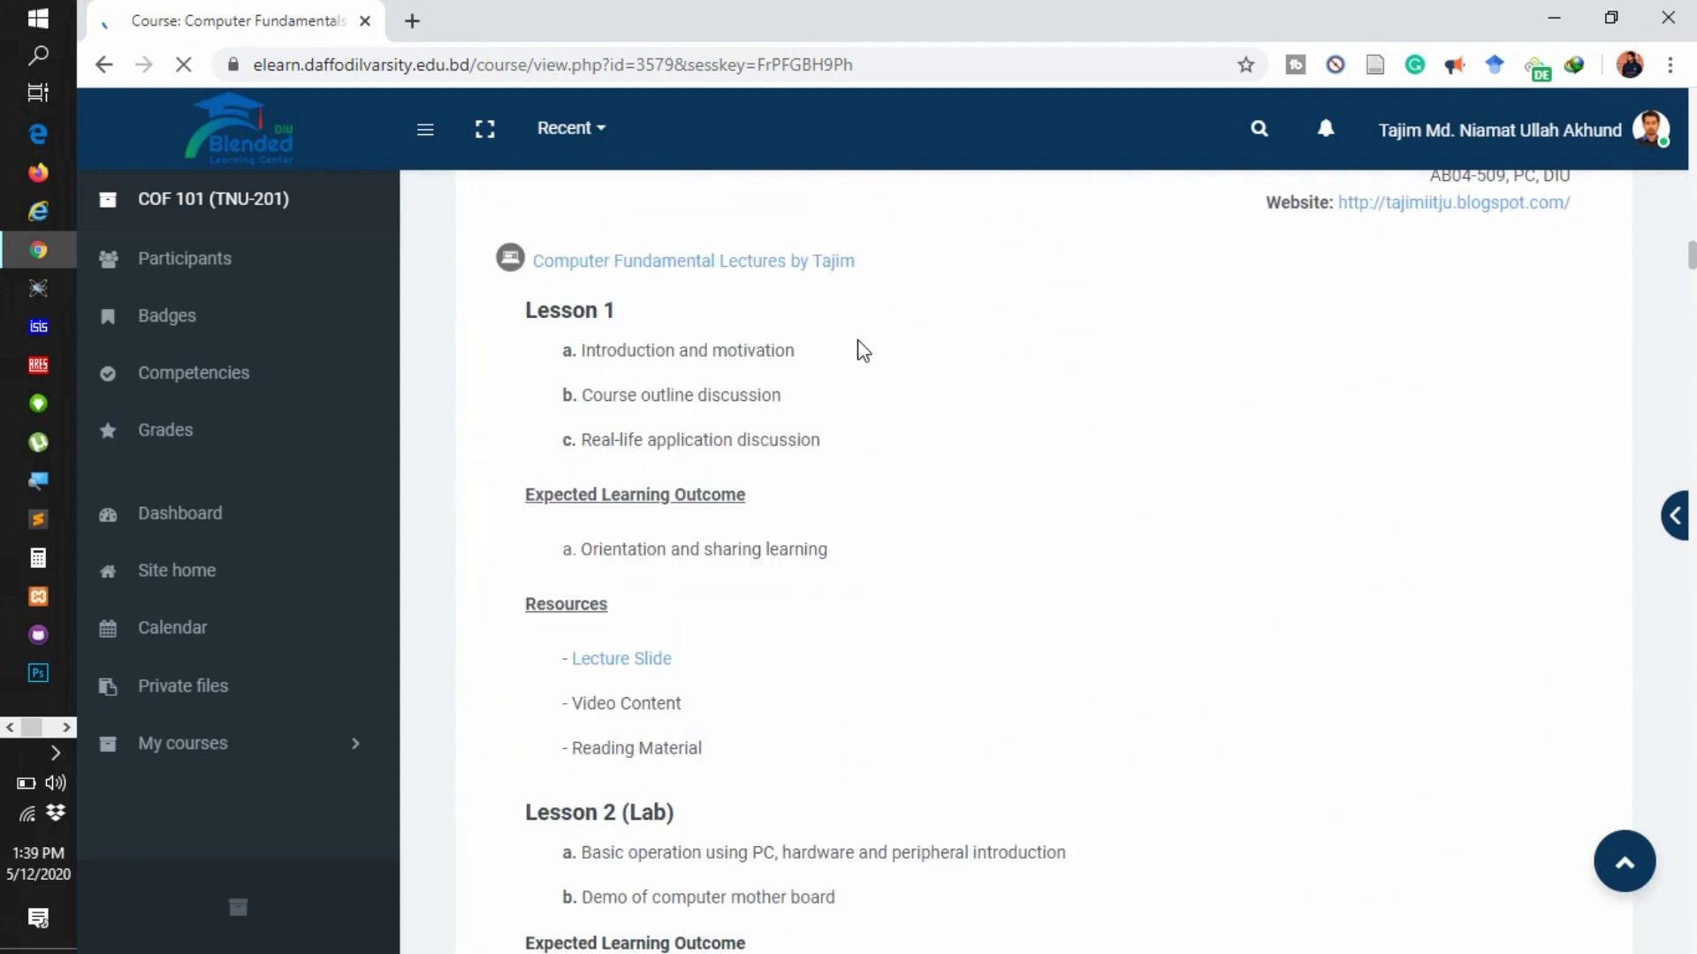
pyautogui.scroll(12, 860, 349)
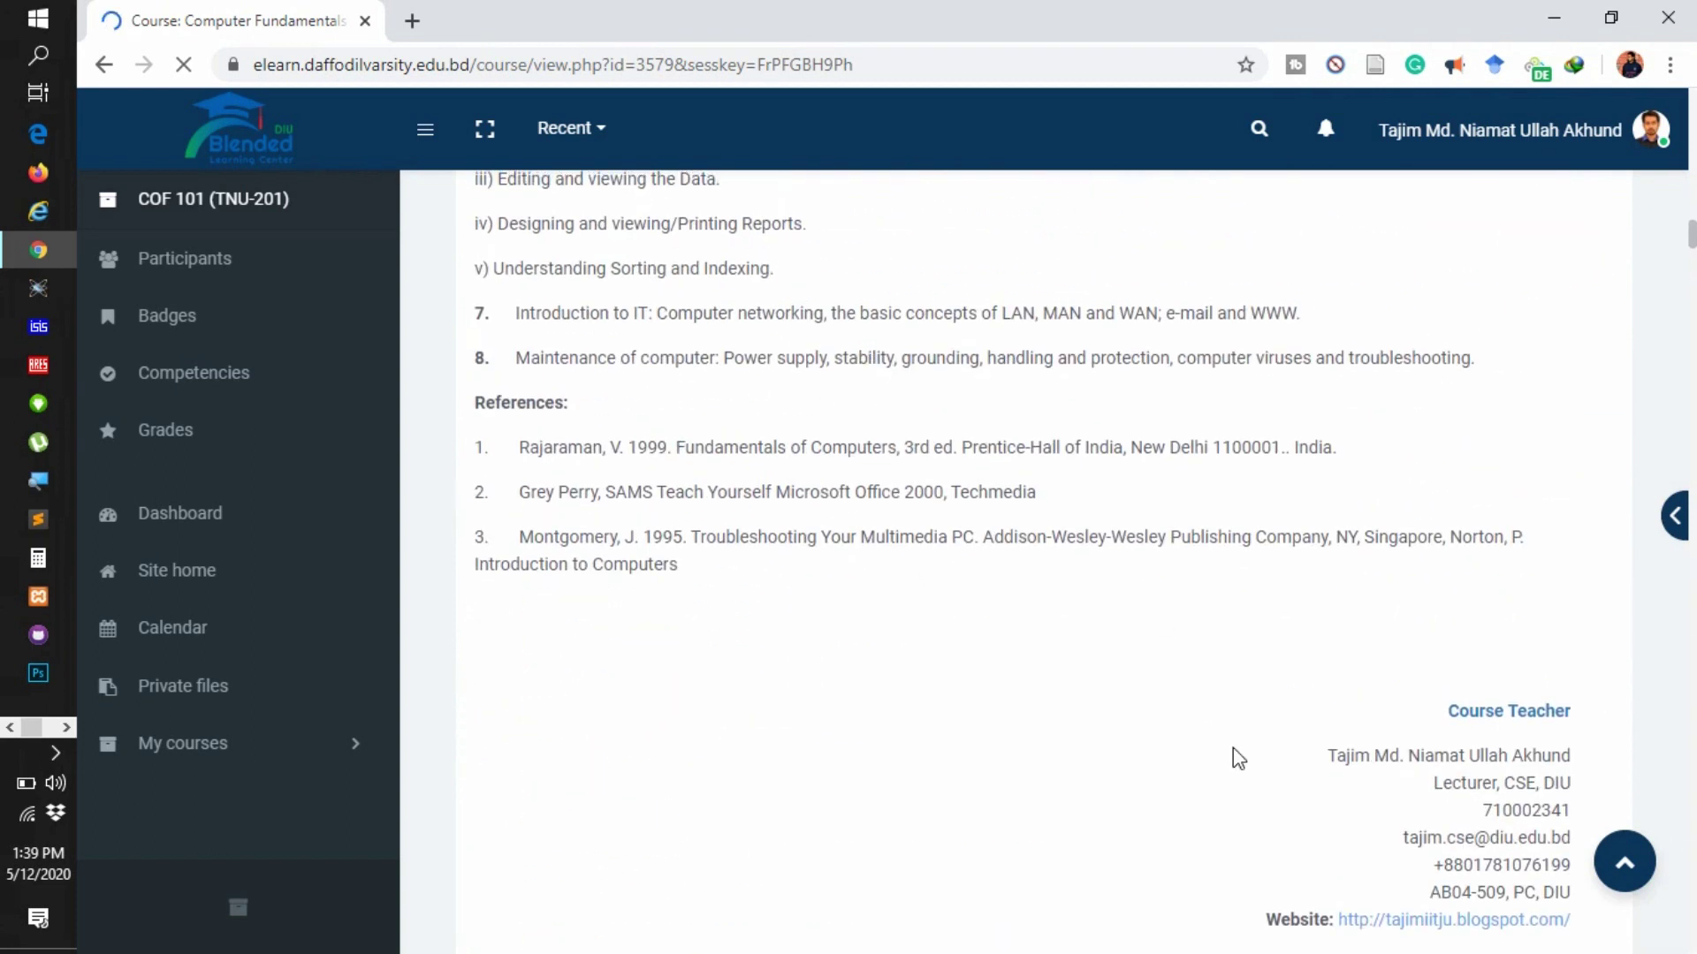
pyautogui.scroll(-4, 1233, 747)
pyautogui.scroll(4, 1343, 506)
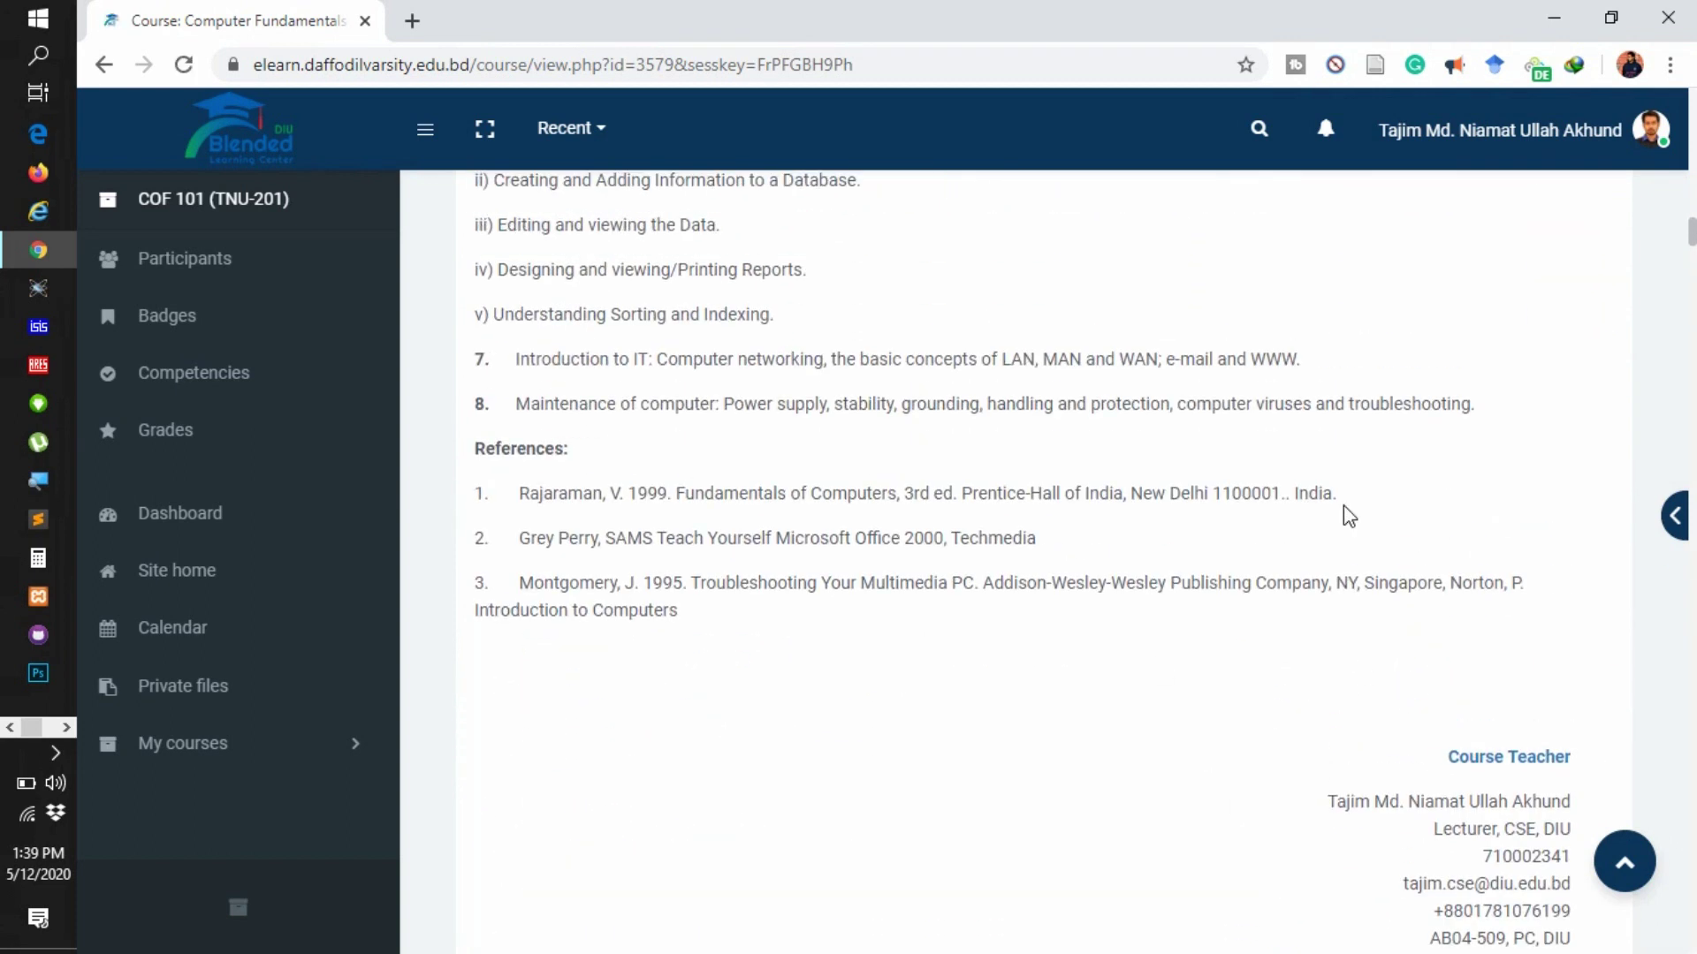
pyautogui.scroll(-8, 1344, 516)
pyautogui.scroll(11, 1344, 508)
pyautogui.scroll(-2, 1065, 432)
pyautogui.scroll(-20, 1066, 433)
pyautogui.scroll(-12, 1072, 444)
pyautogui.scroll(10, 1072, 444)
pyautogui.scroll(20, 1072, 444)
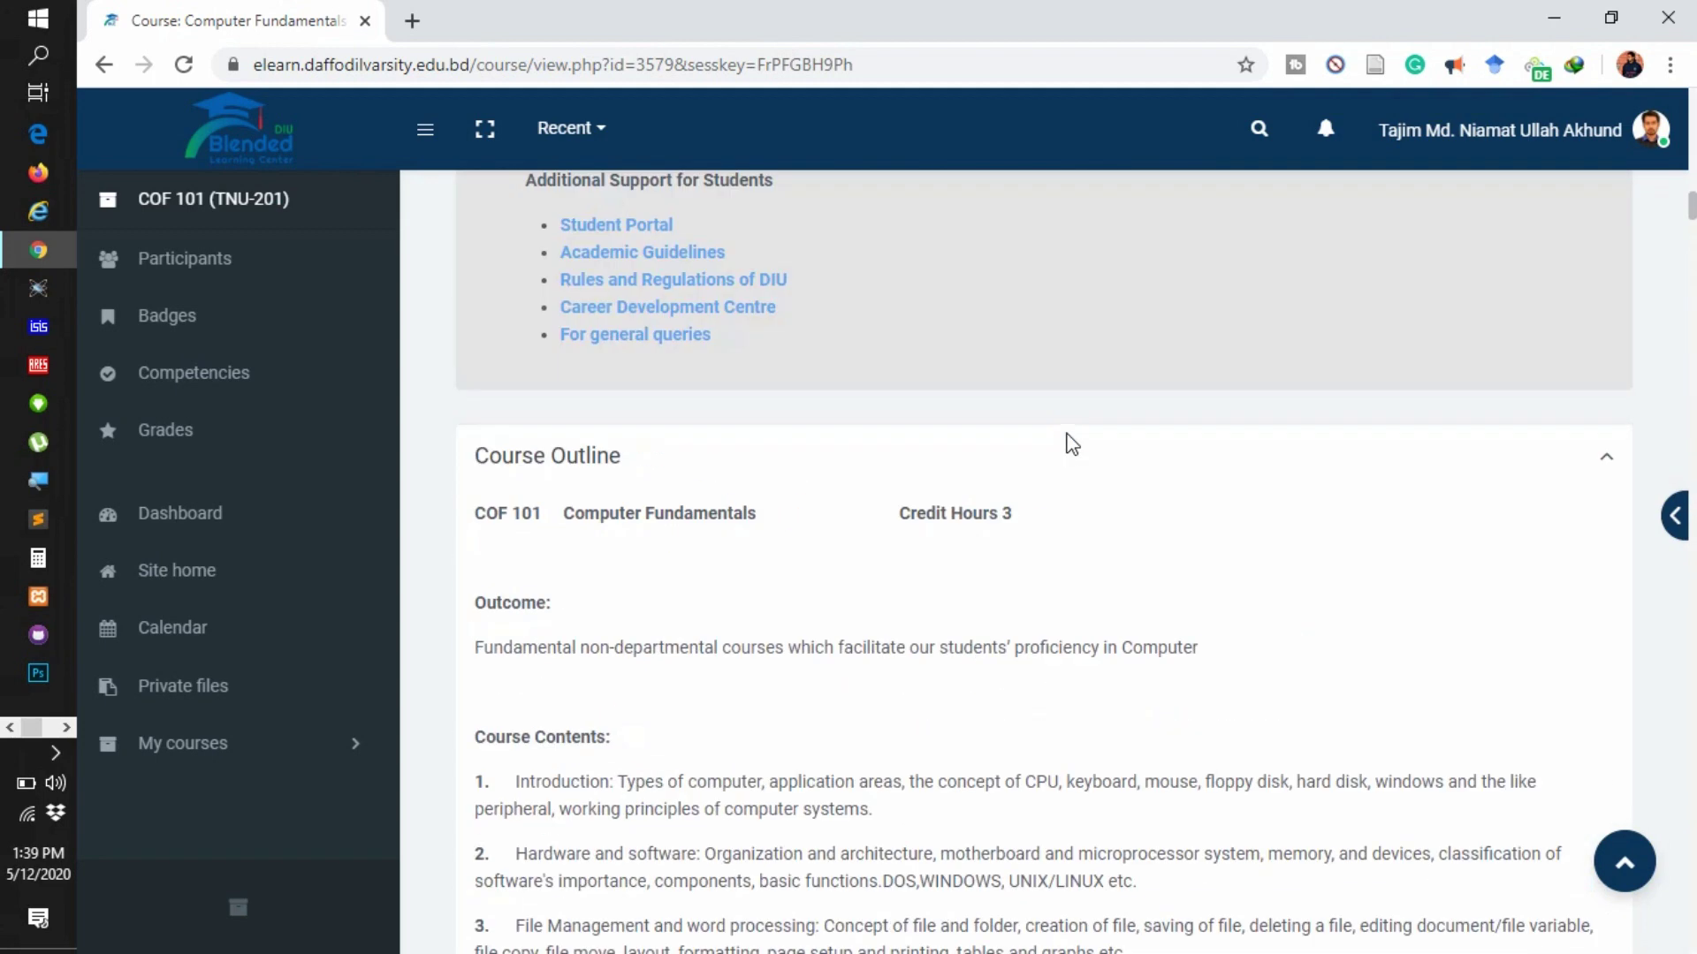
pyautogui.scroll(15, 1072, 444)
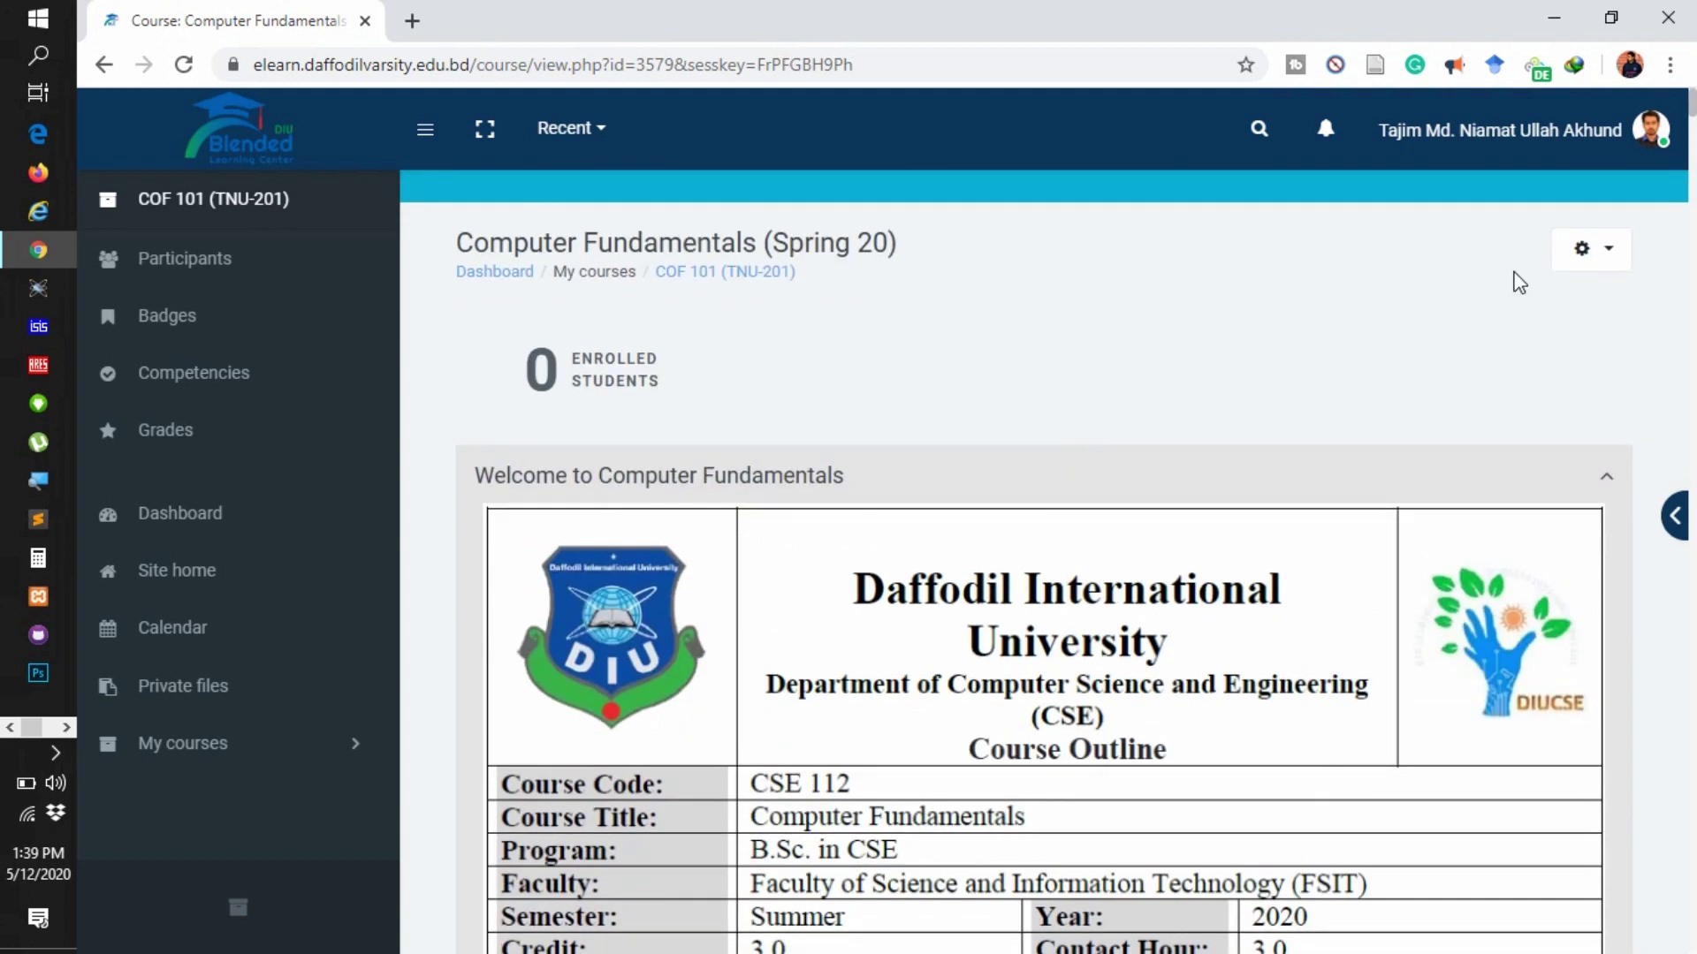
# Open the Guest access enrolment method's settings from the full course administration page.
pyautogui.click(1604, 248)
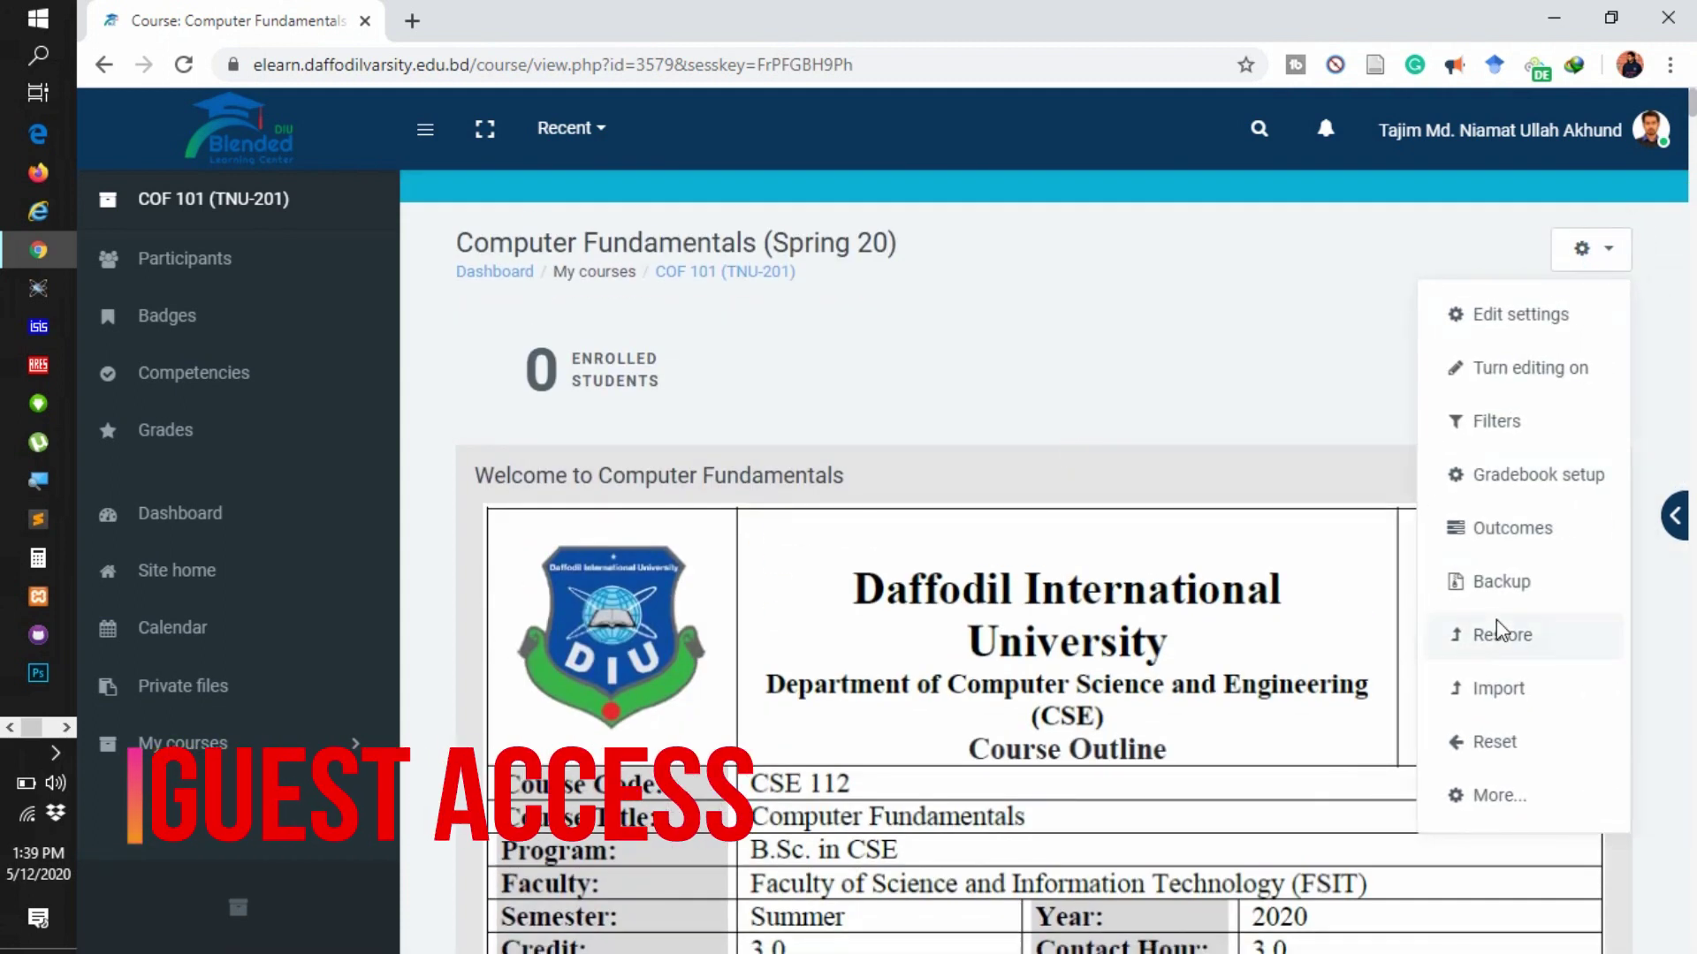
pyautogui.click(1503, 797)
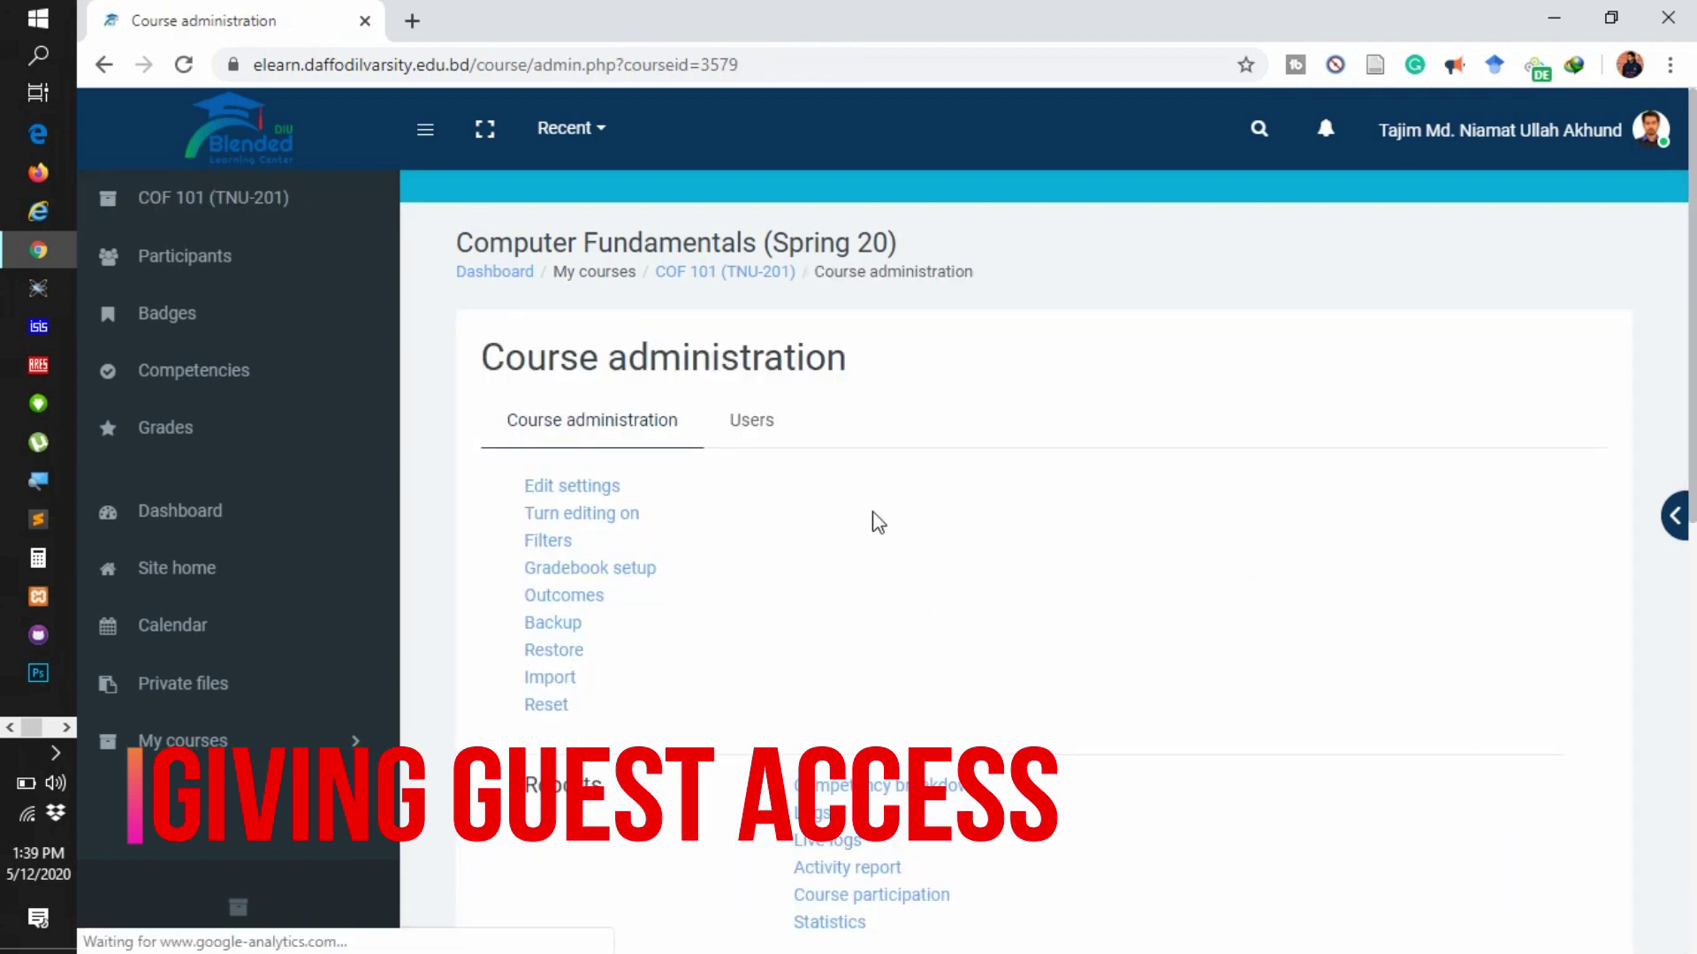
pyautogui.scroll(-2, 871, 518)
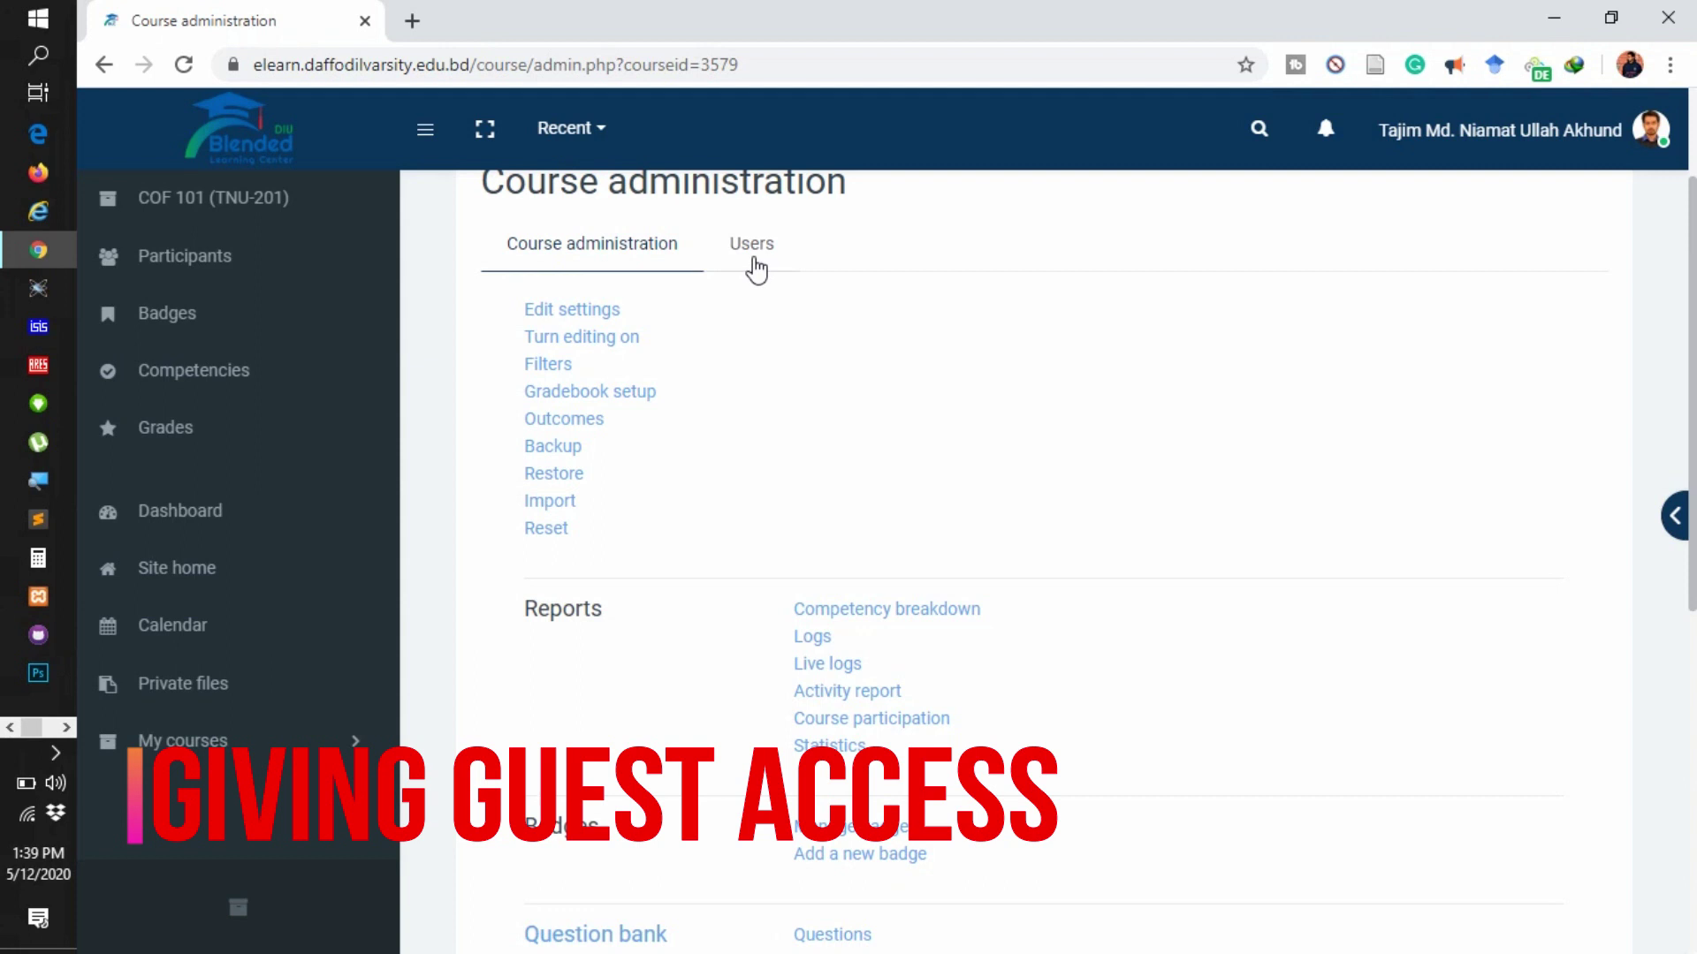
pyautogui.click(752, 259)
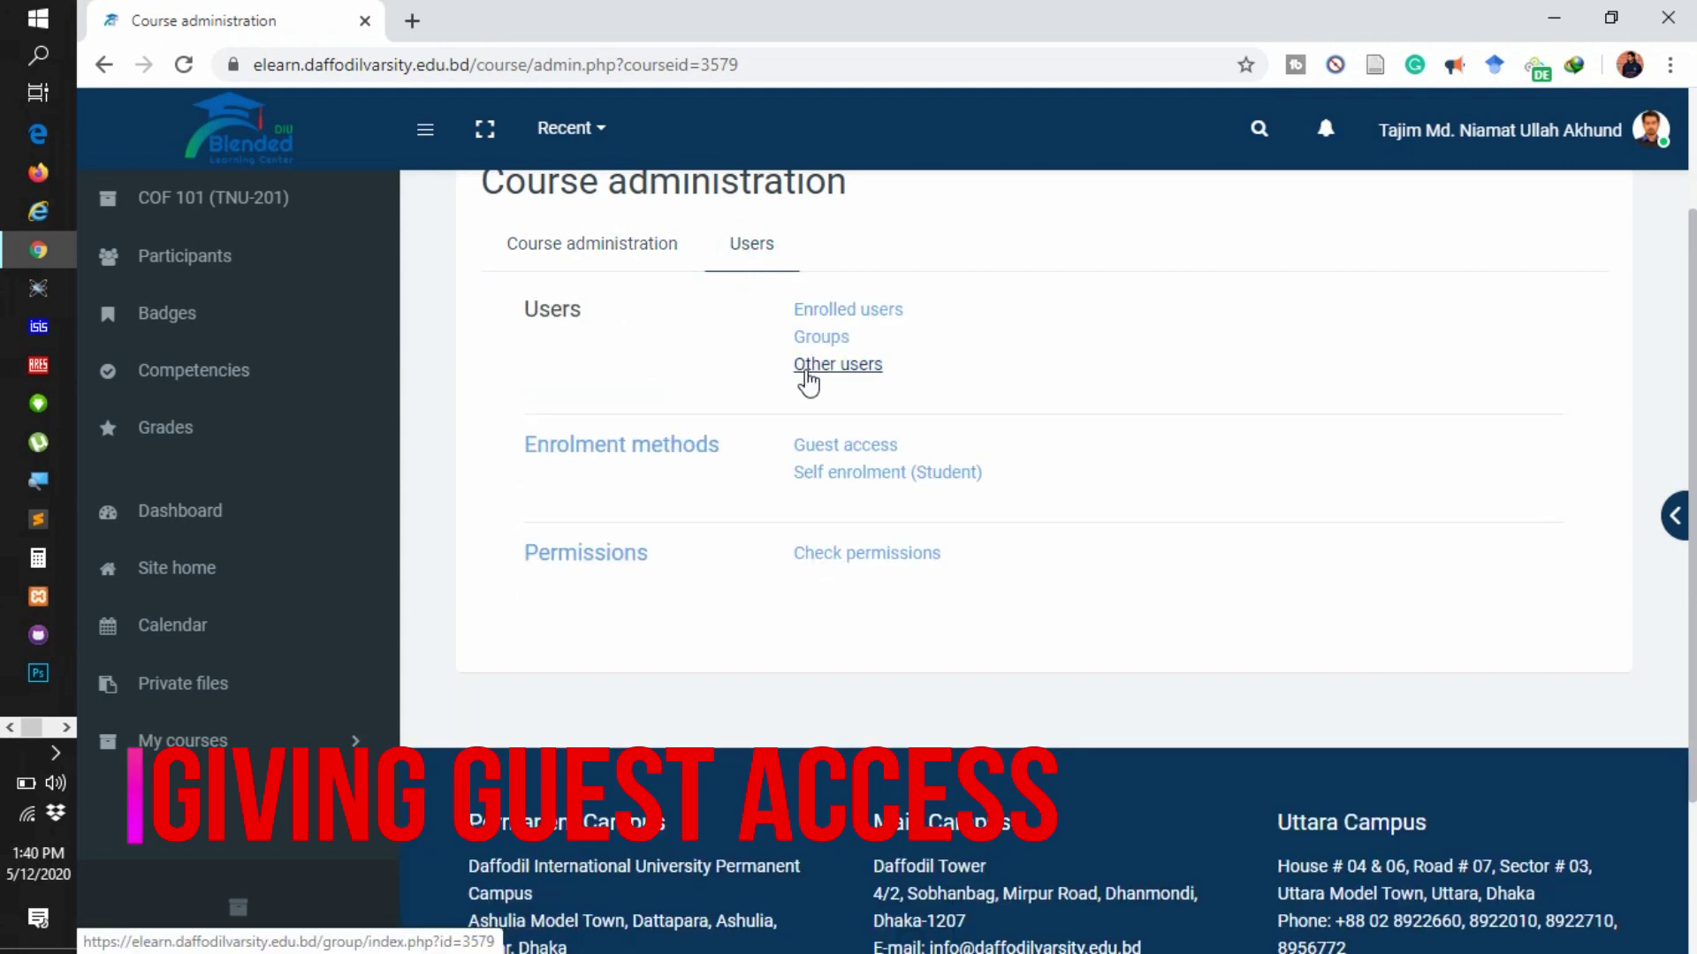
pyautogui.click(844, 448)
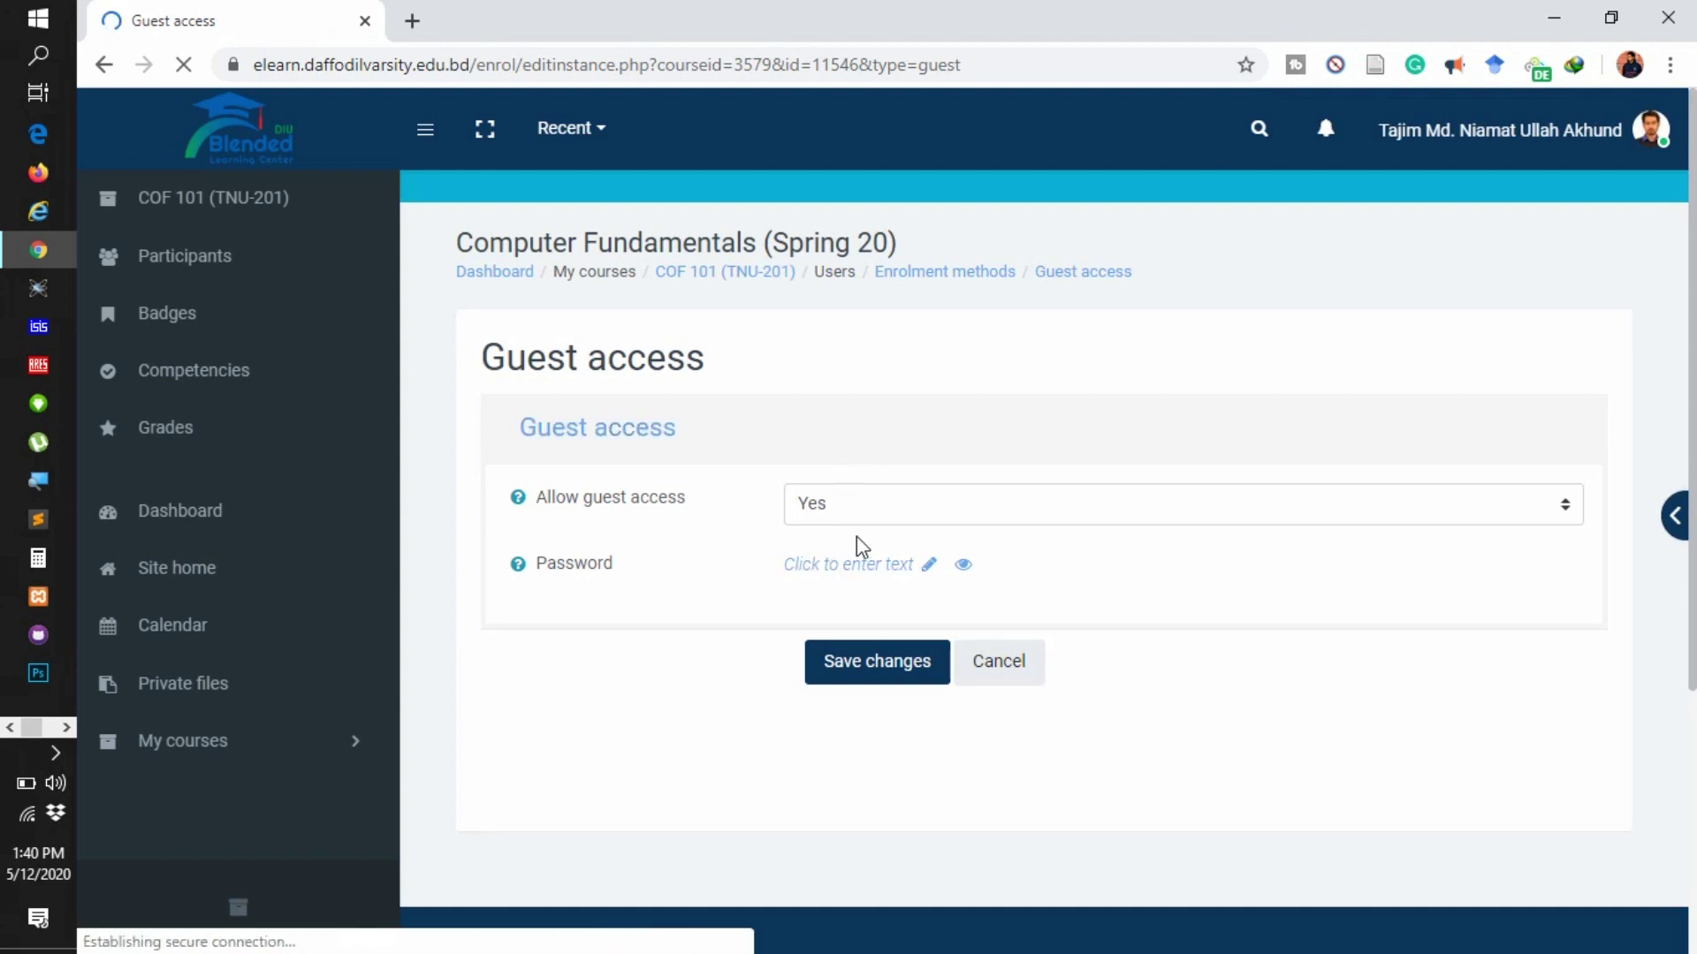
# Set Allow guest access to Yes, leave the guest password empty, and save the changes.
pyautogui.click(854, 508)
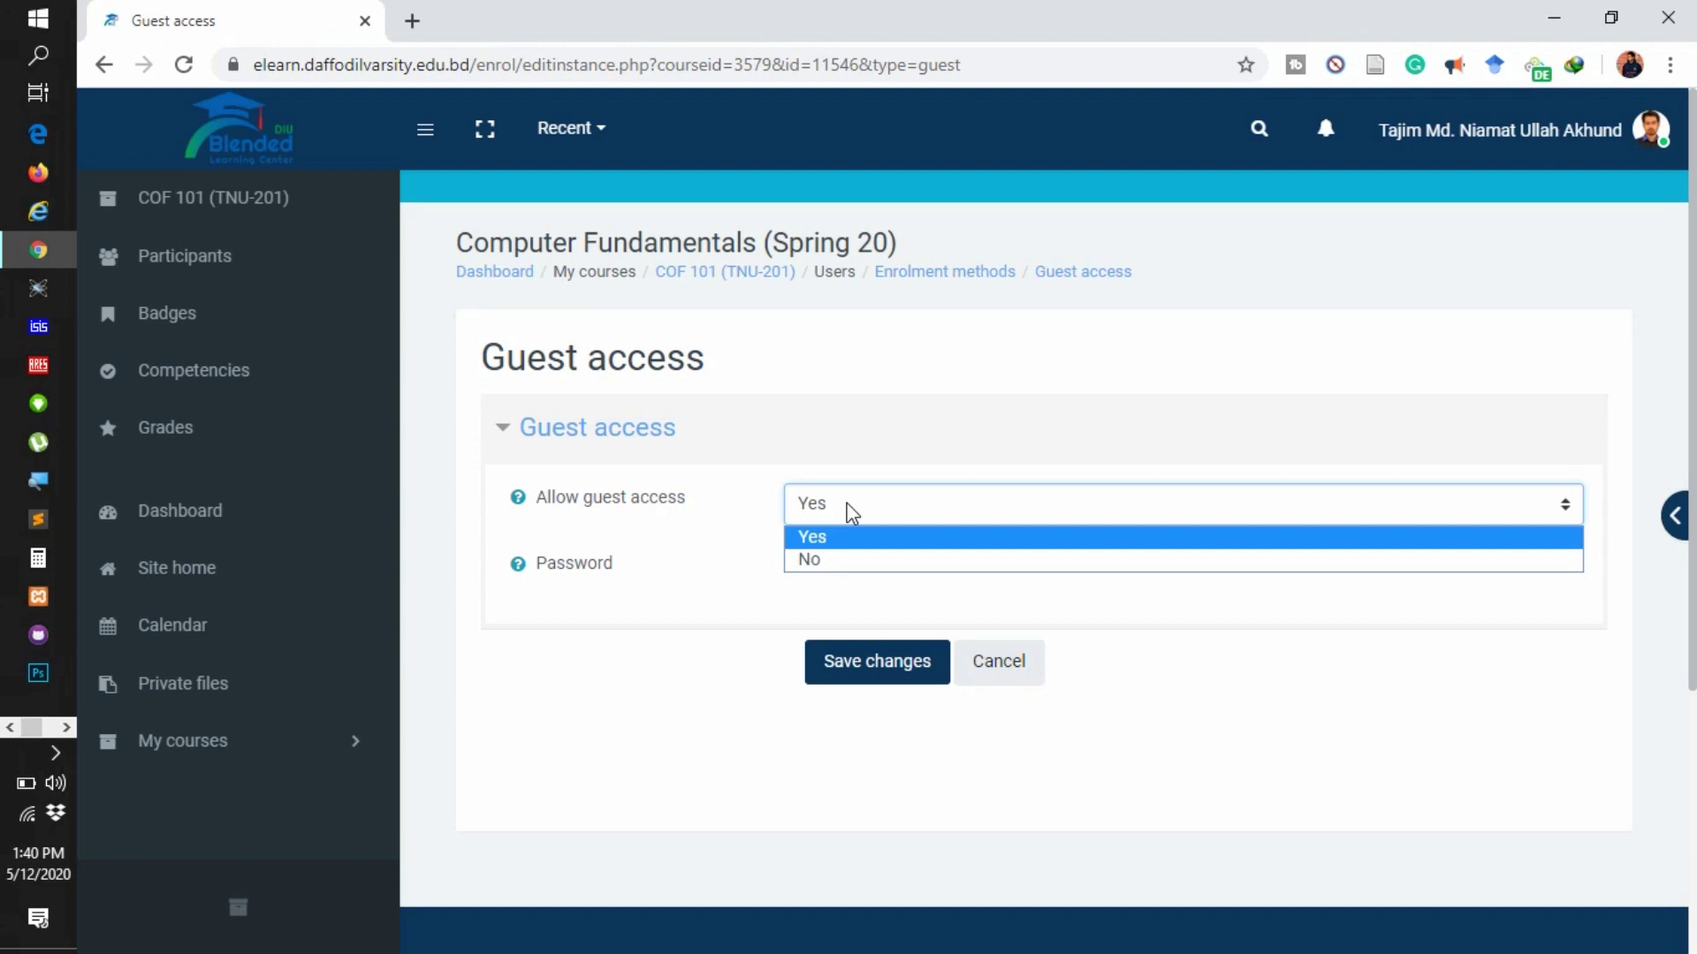
pyautogui.click(851, 513)
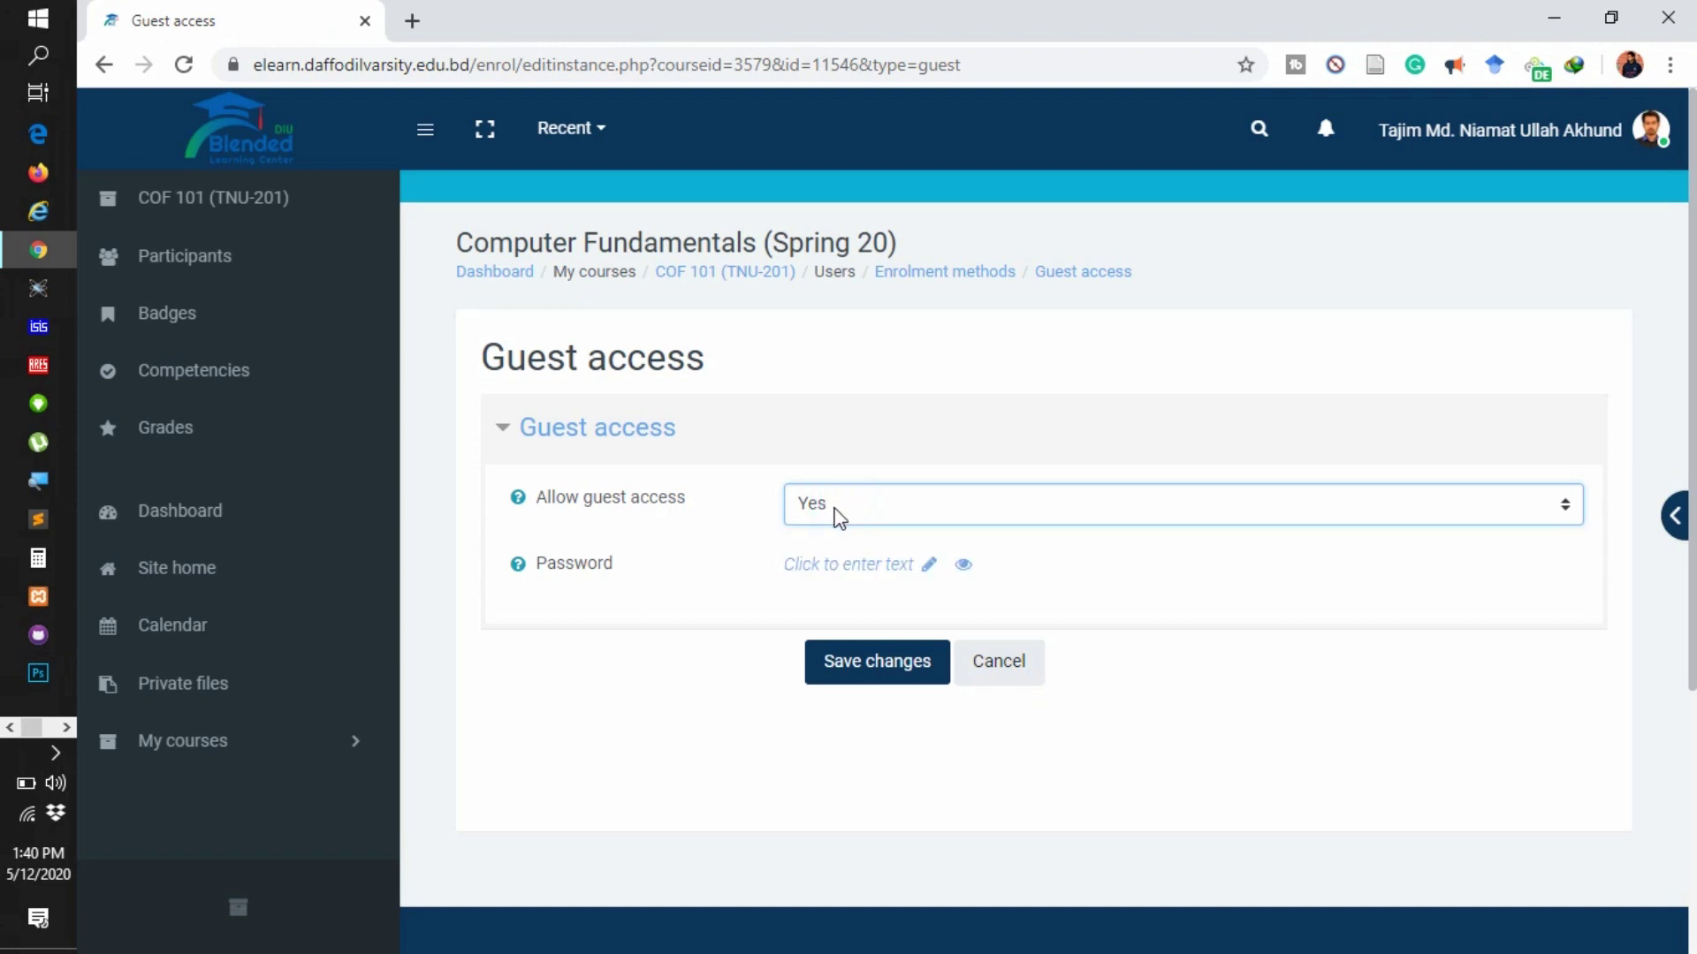
pyautogui.click(838, 510)
pyautogui.click(840, 558)
pyautogui.click(886, 510)
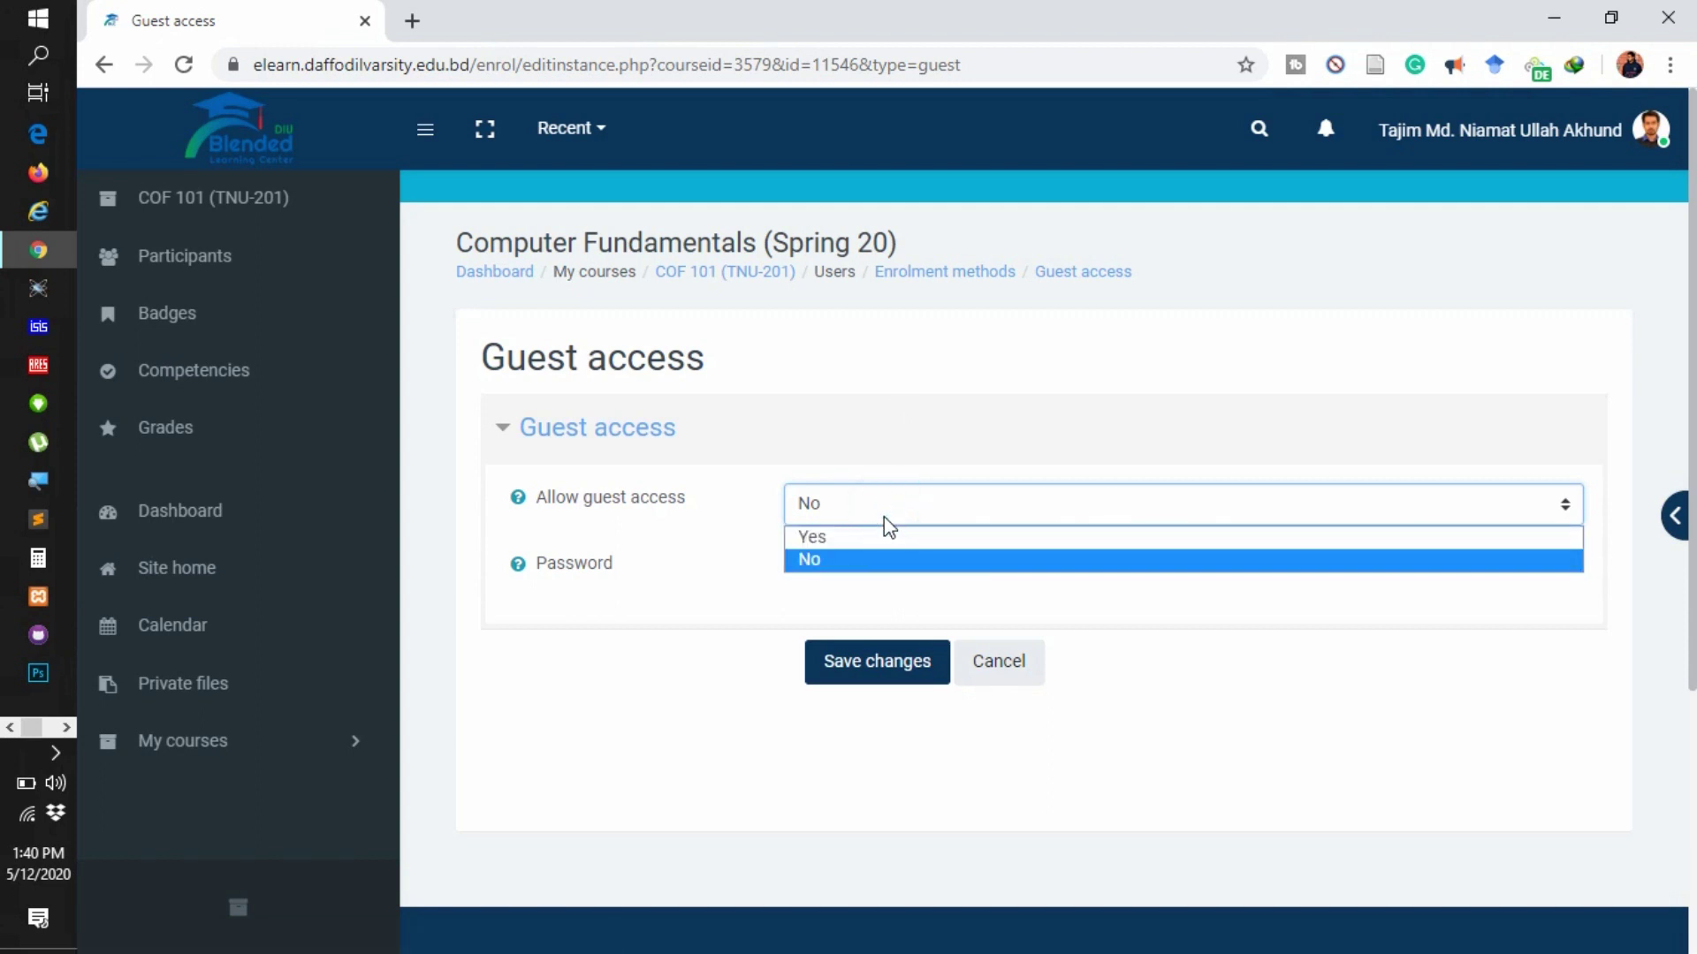
pyautogui.click(886, 538)
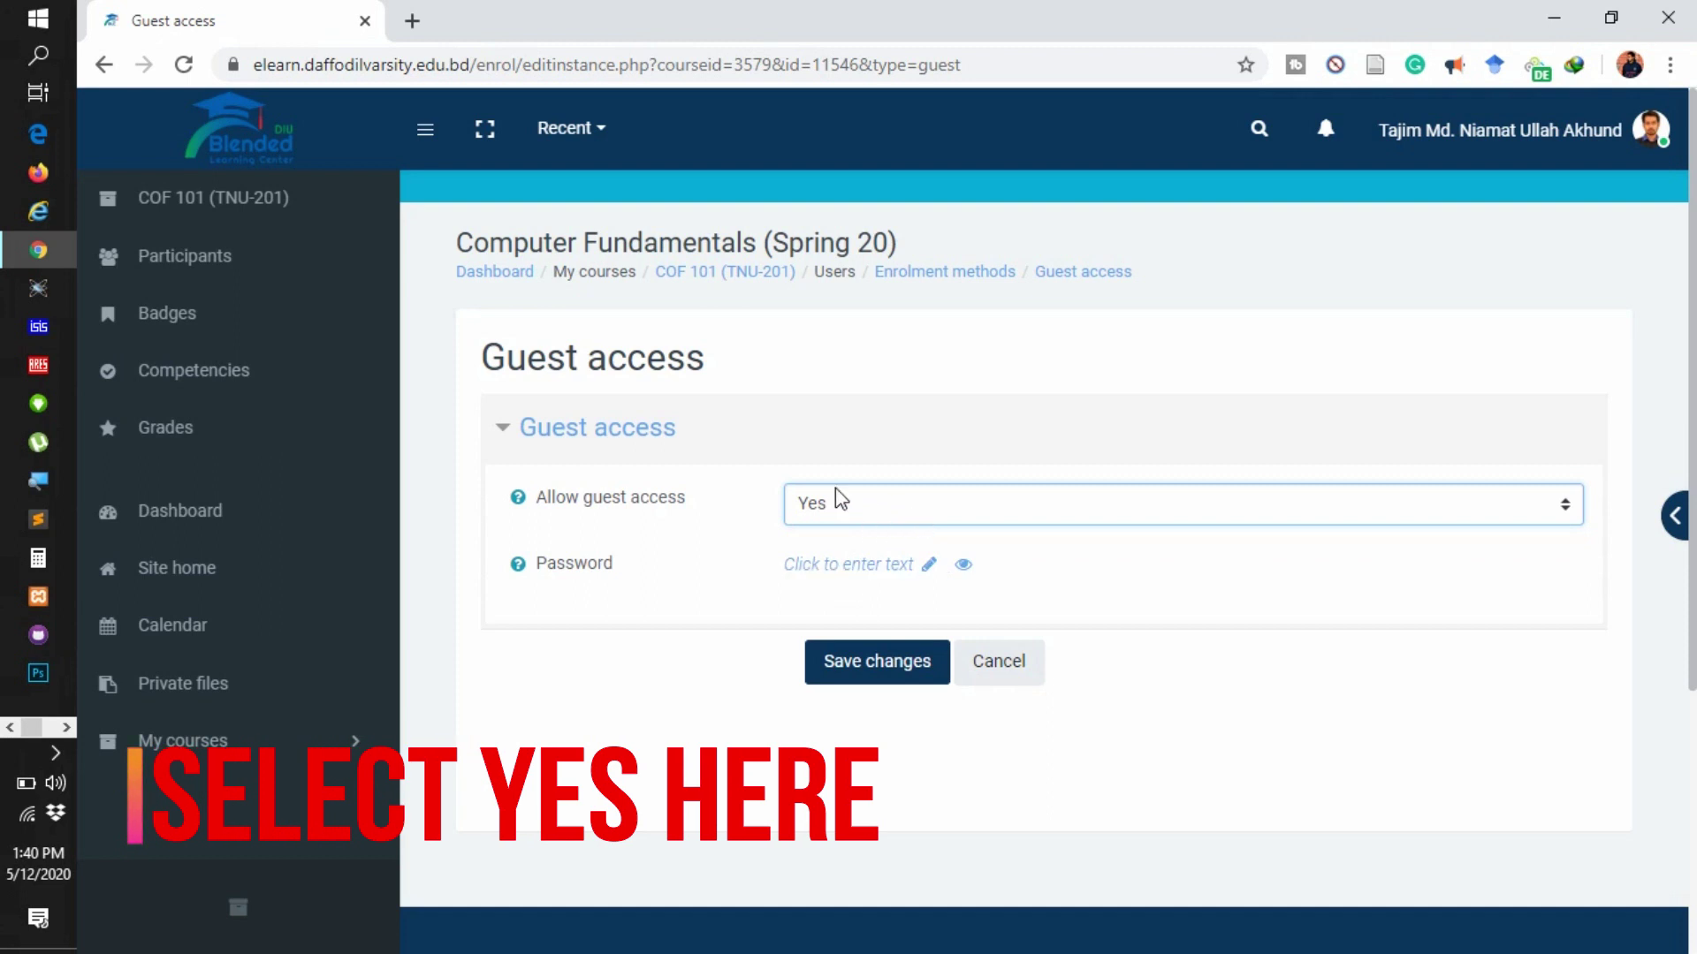
pyautogui.click(830, 568)
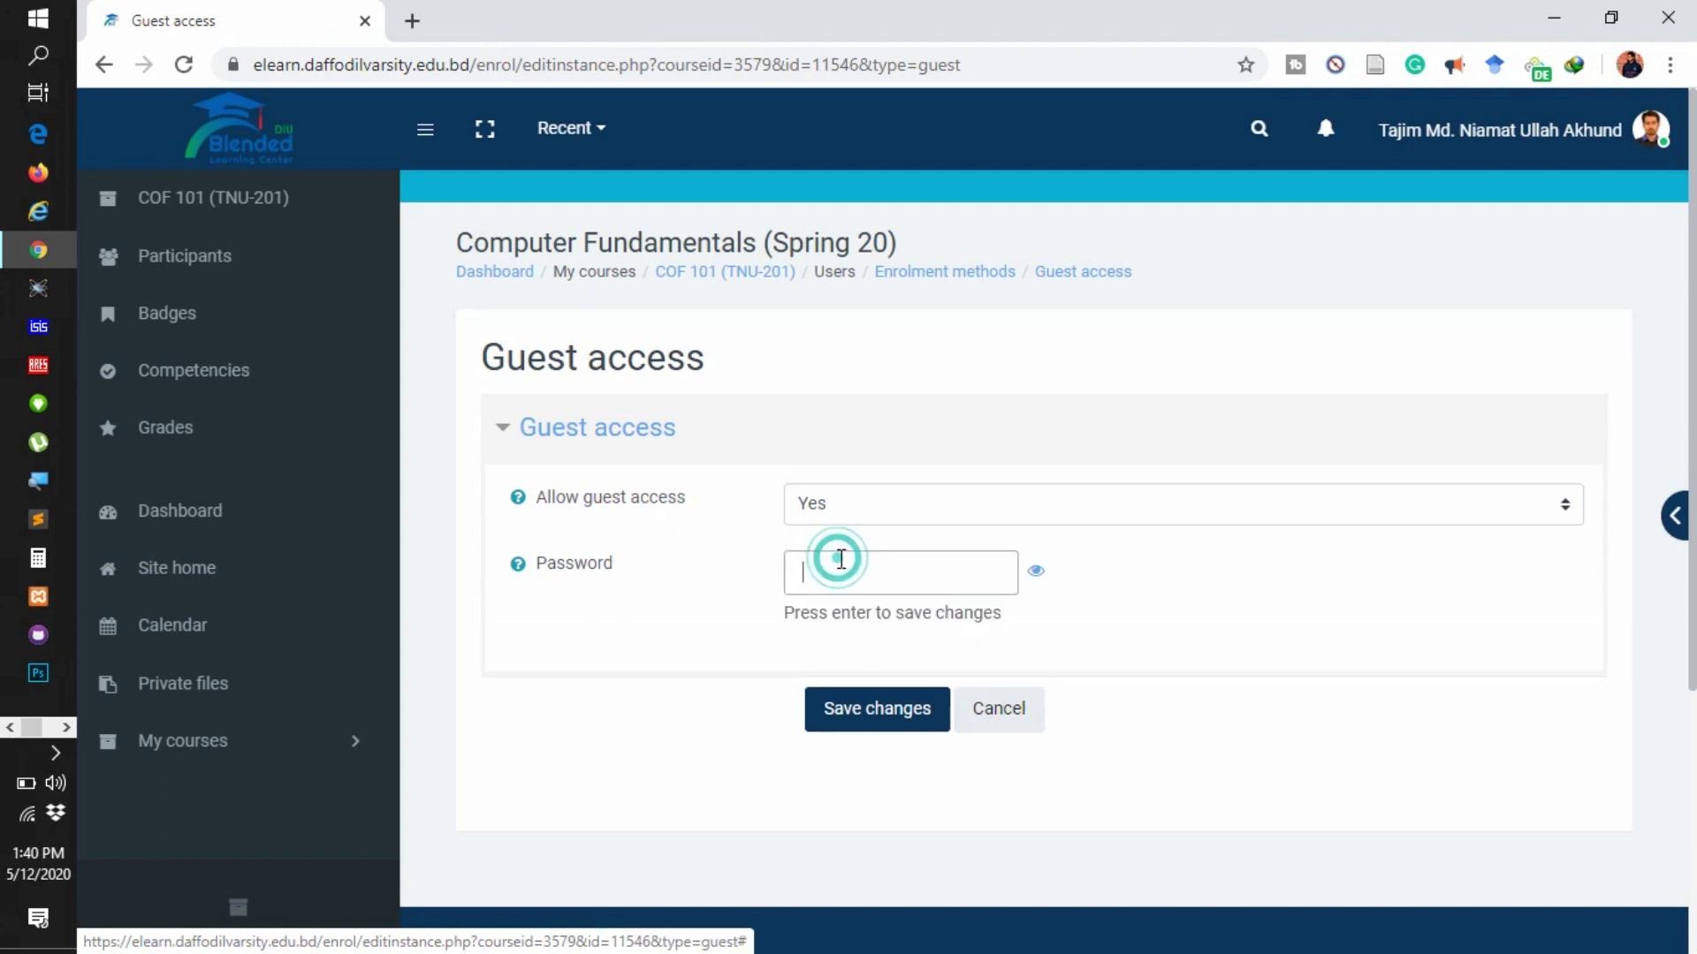
pyautogui.click(1089, 576)
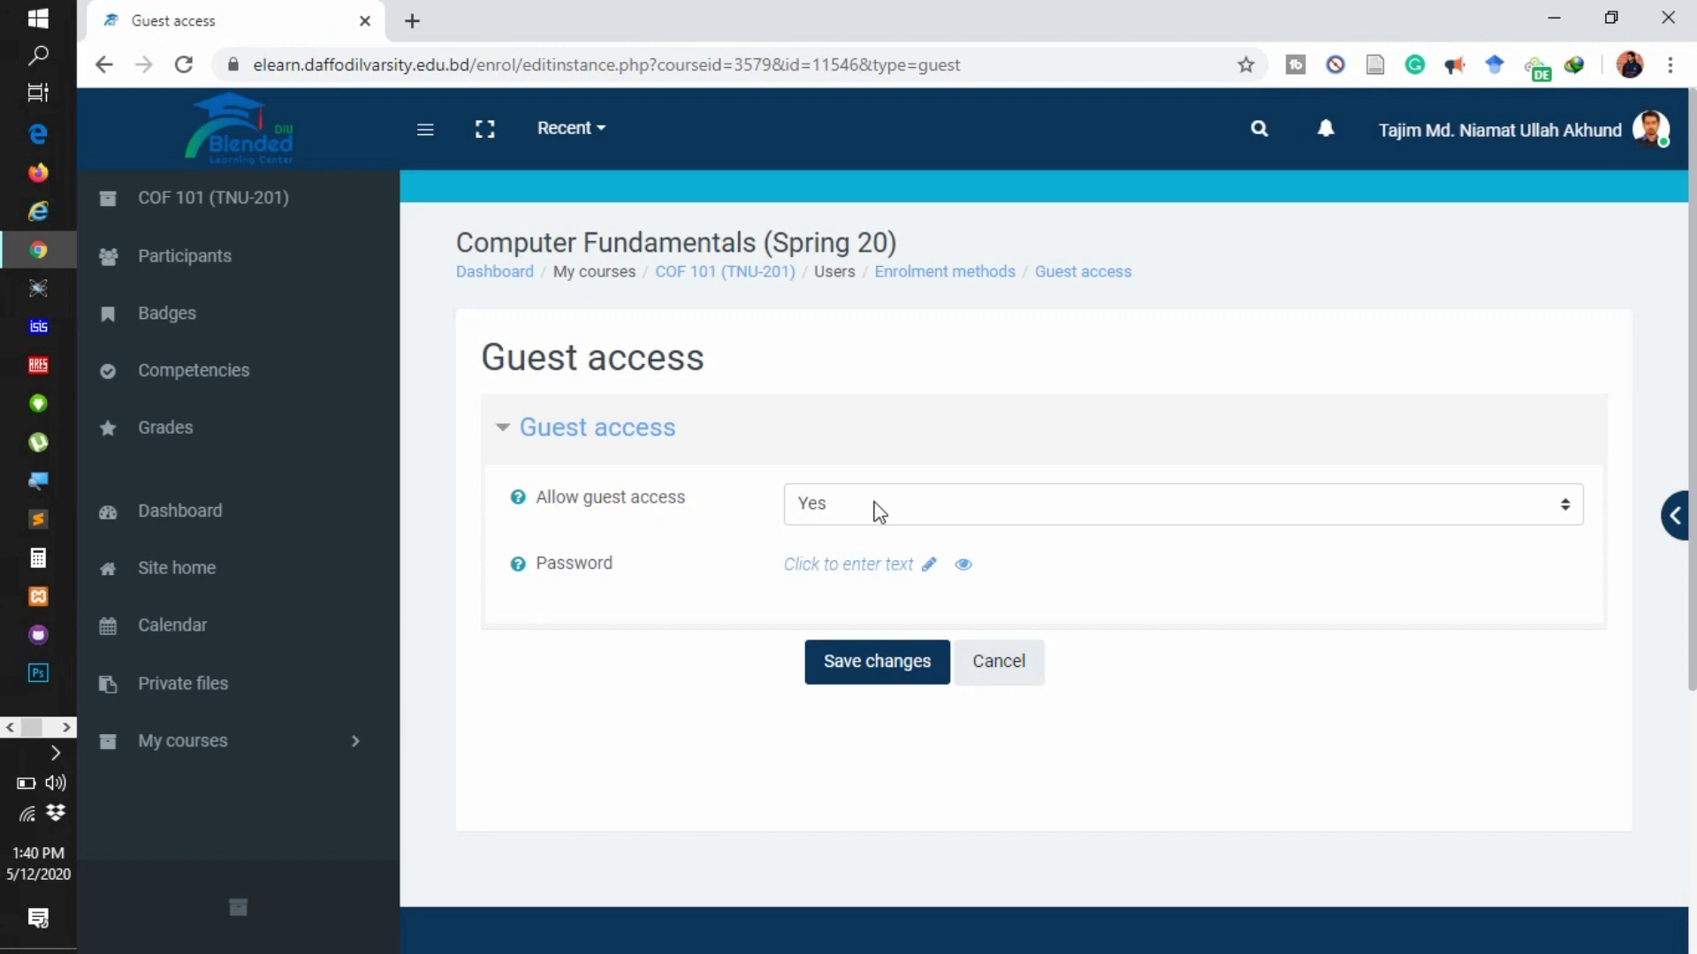
pyautogui.click(878, 670)
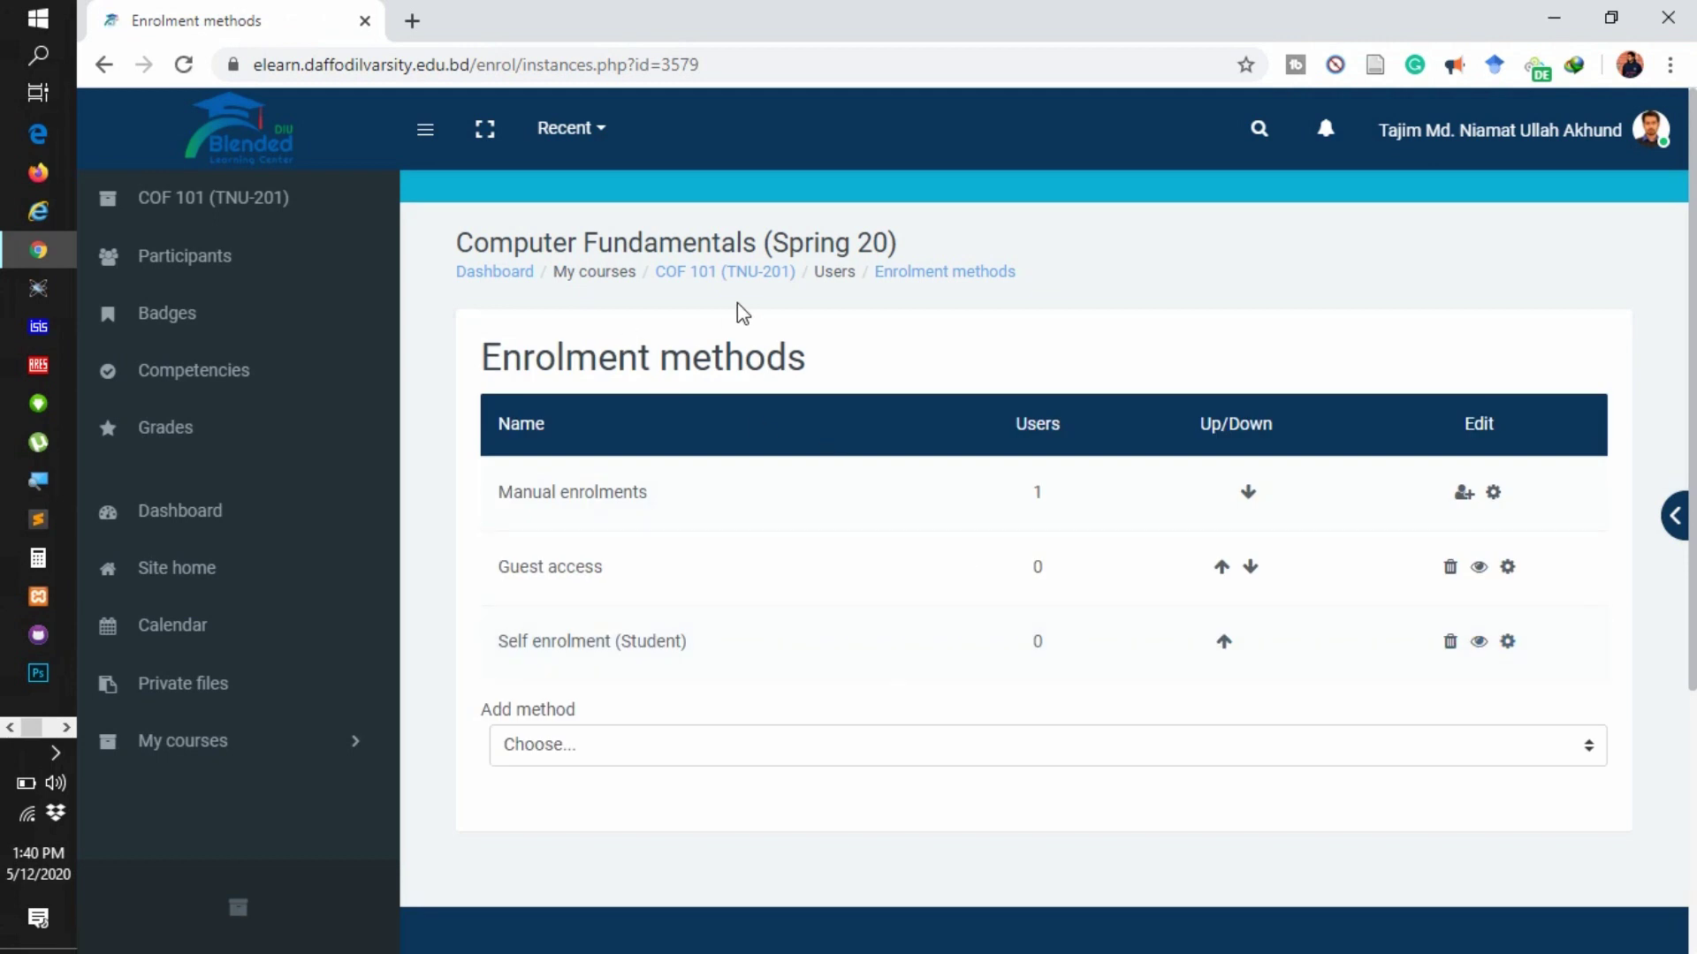
# Return to the COF 101 (TNU-201) course page, select its full web address, and look over the page.
pyautogui.click(747, 275)
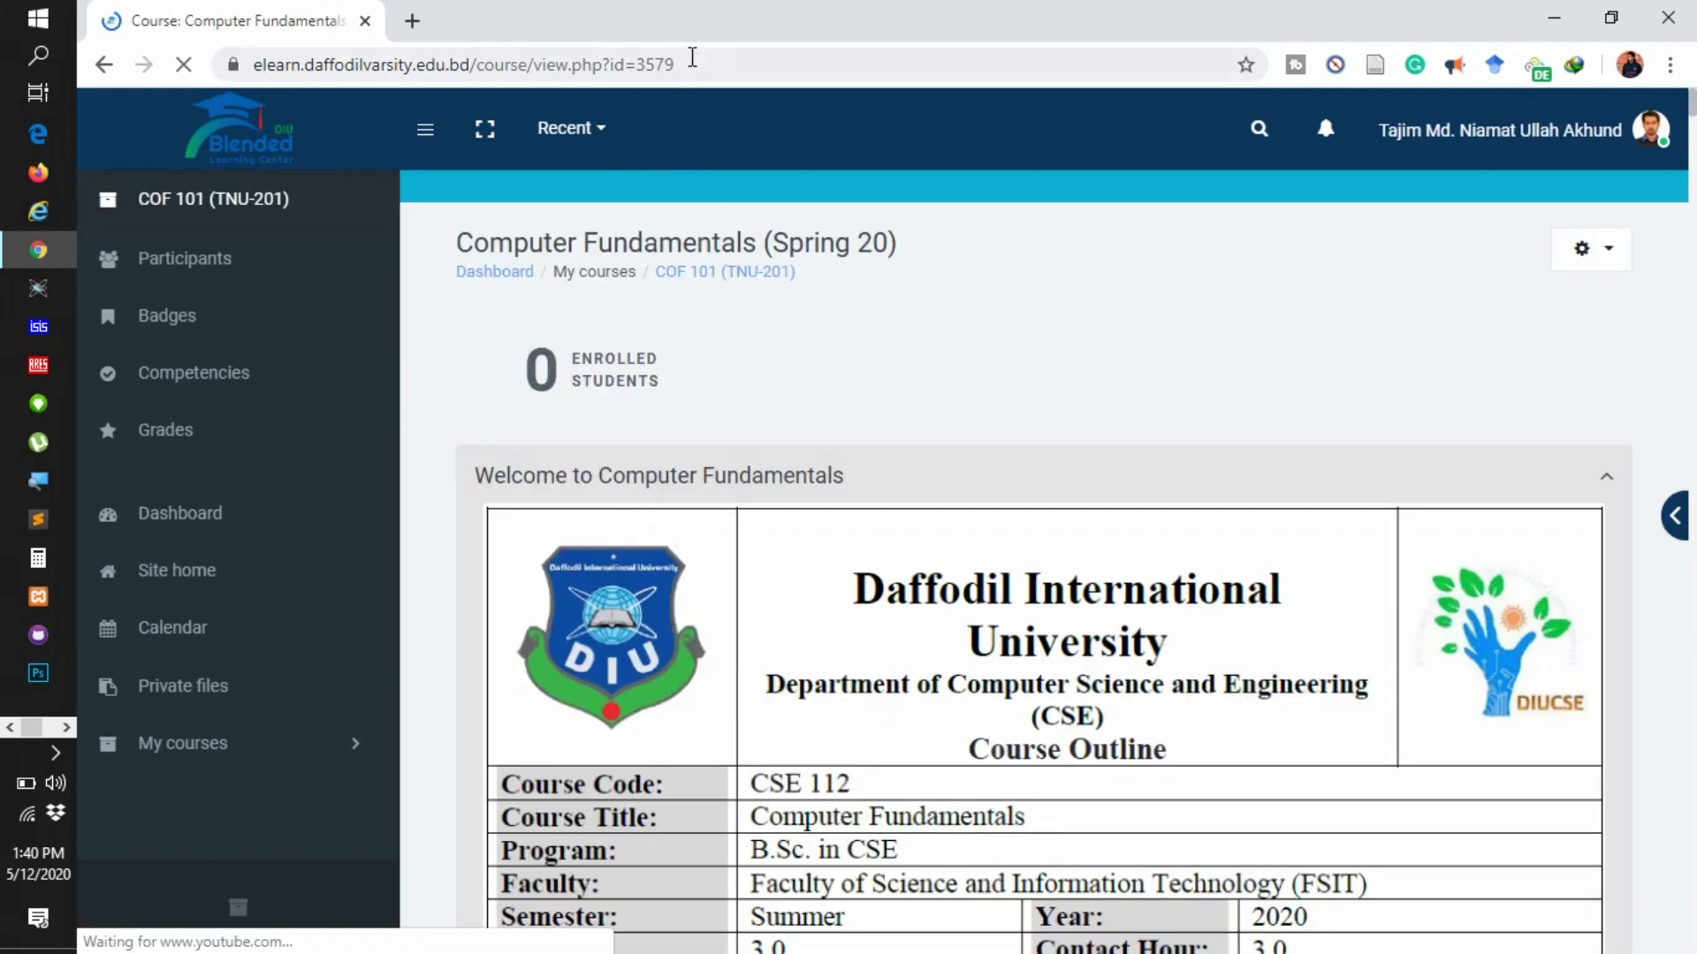
pyautogui.moveTo(692, 57); pyautogui.dragTo(258, 69)
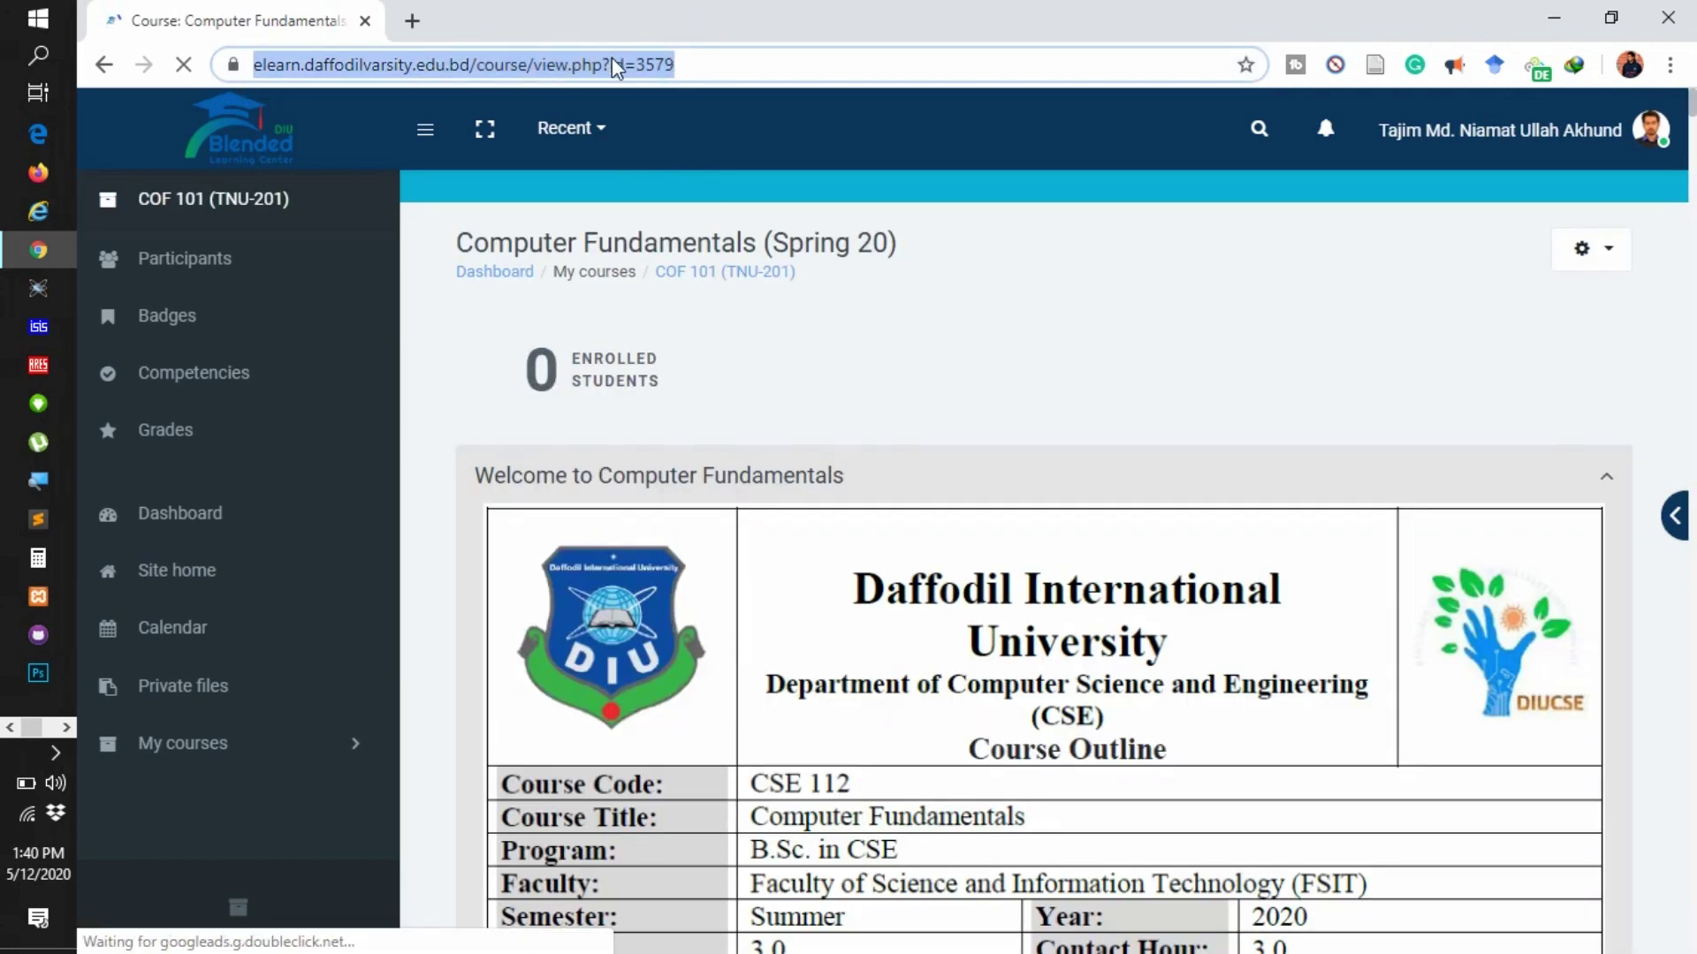
pyautogui.scroll(-20, 889, 237)
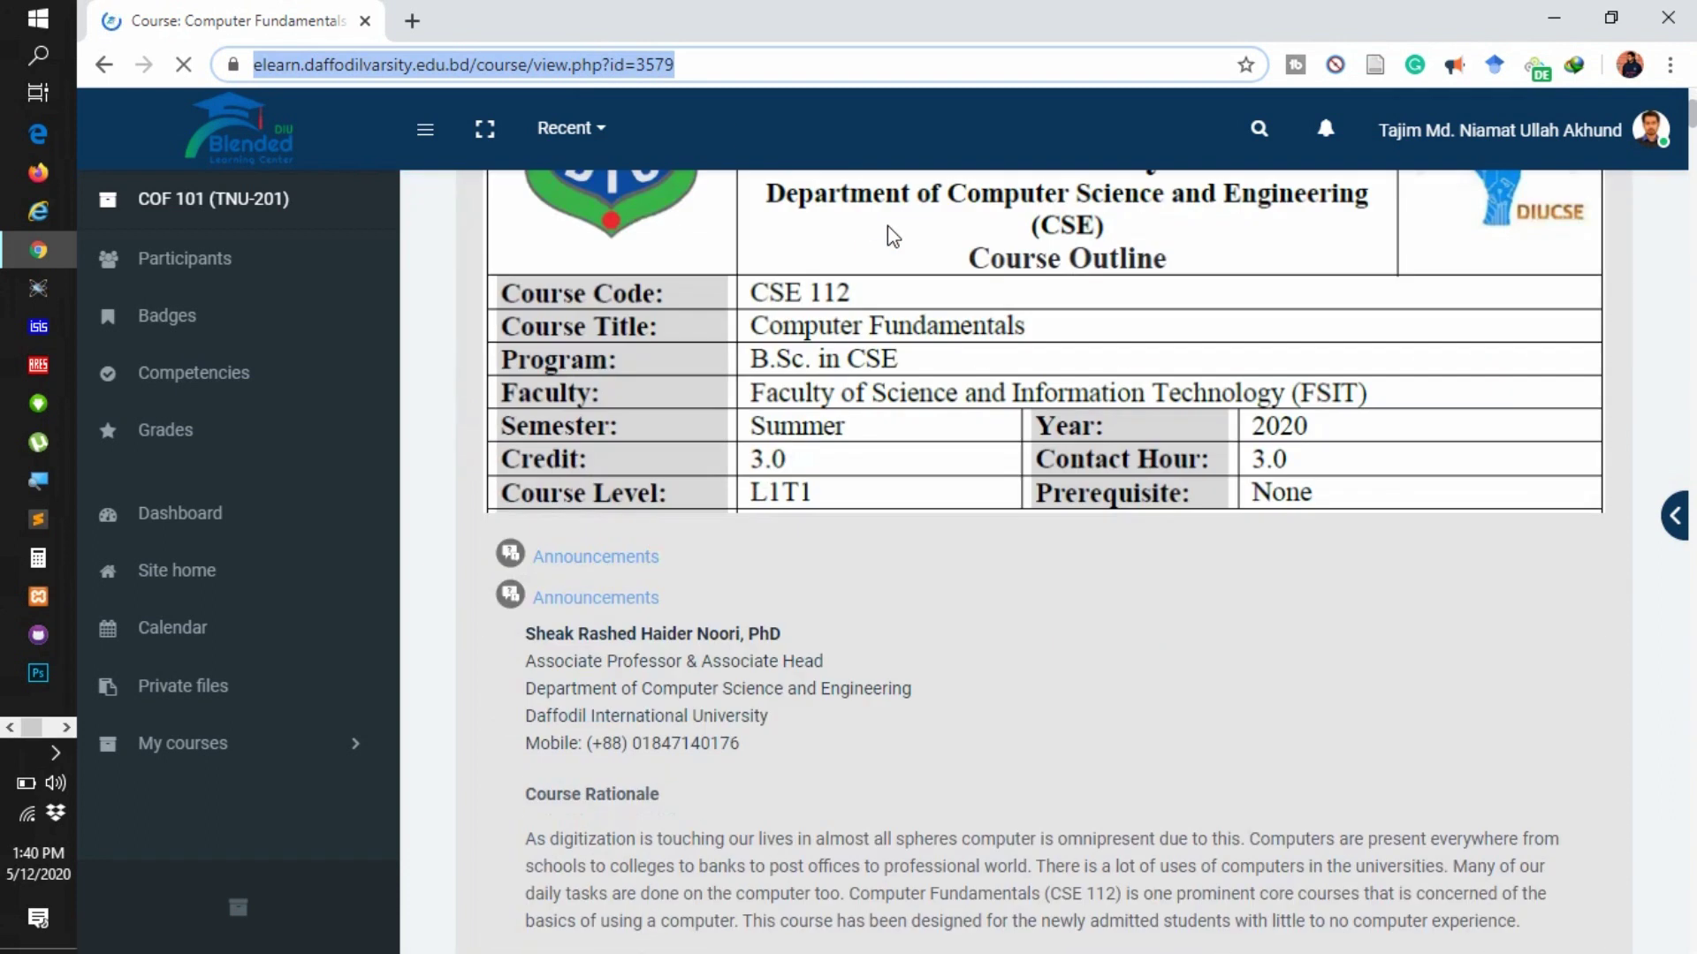
pyautogui.scroll(20, 888, 228)
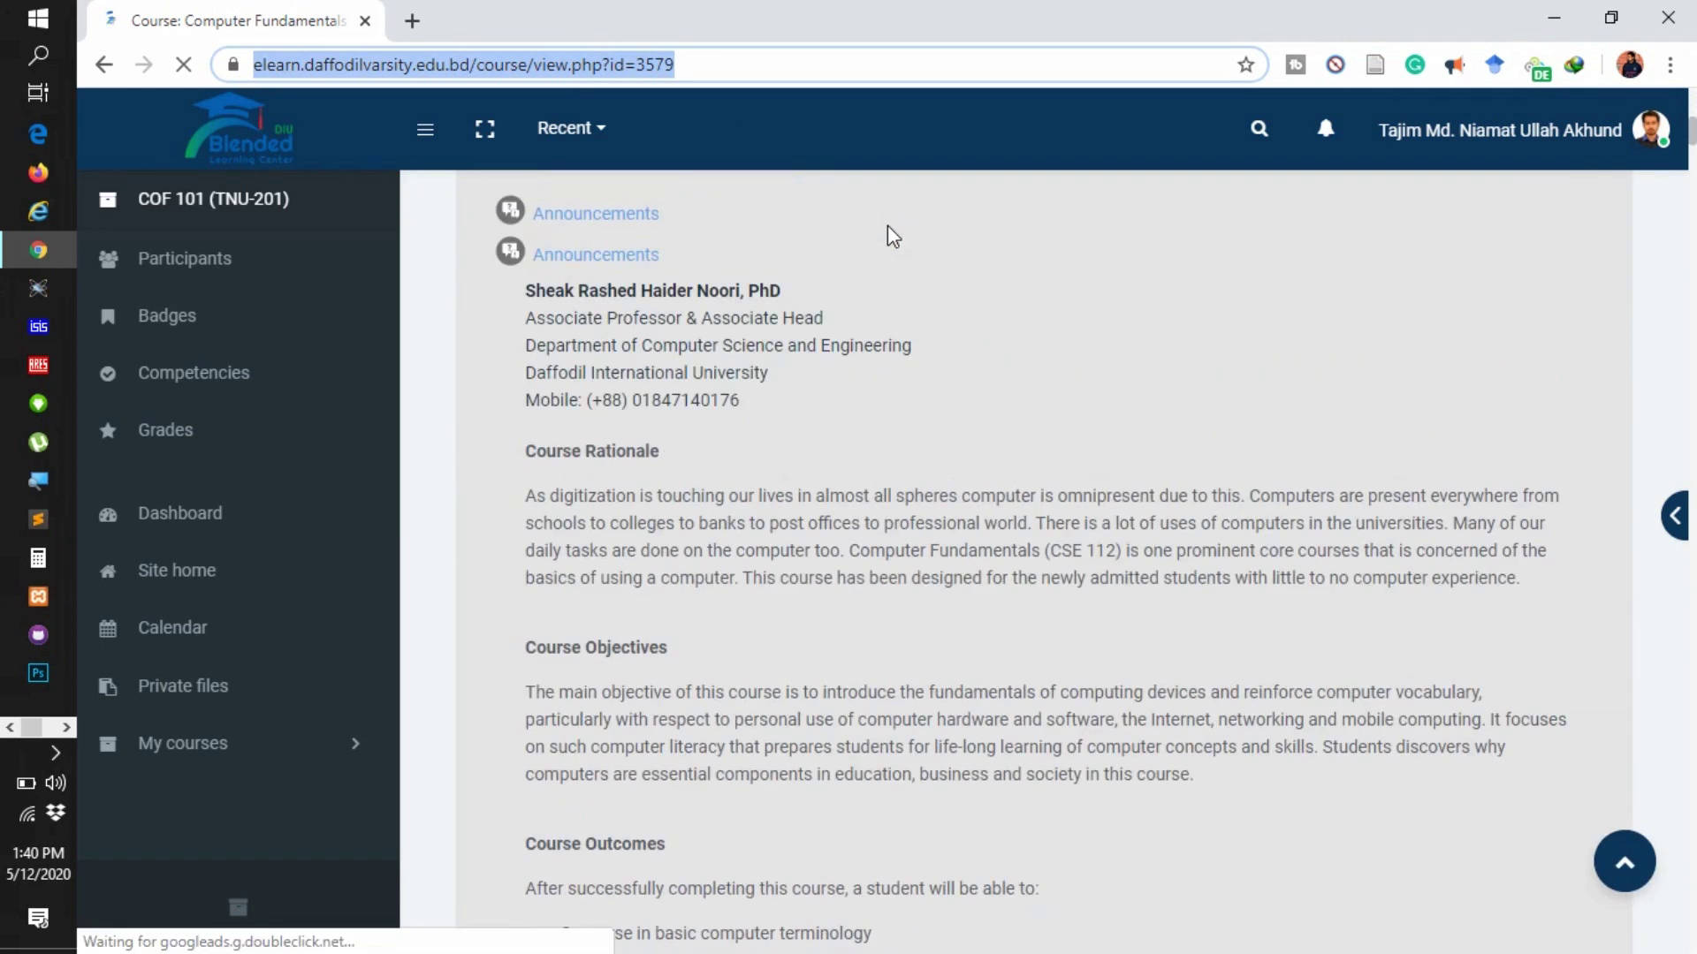